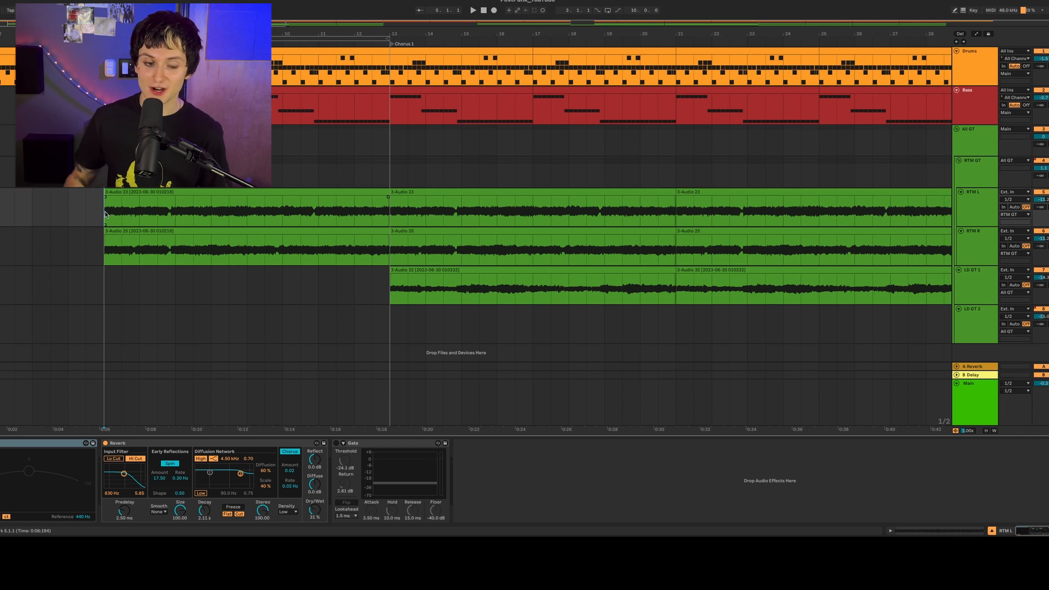
- Check the pan settings of the RTM L and RTM R rhythm guitar tracks
click(105, 214)
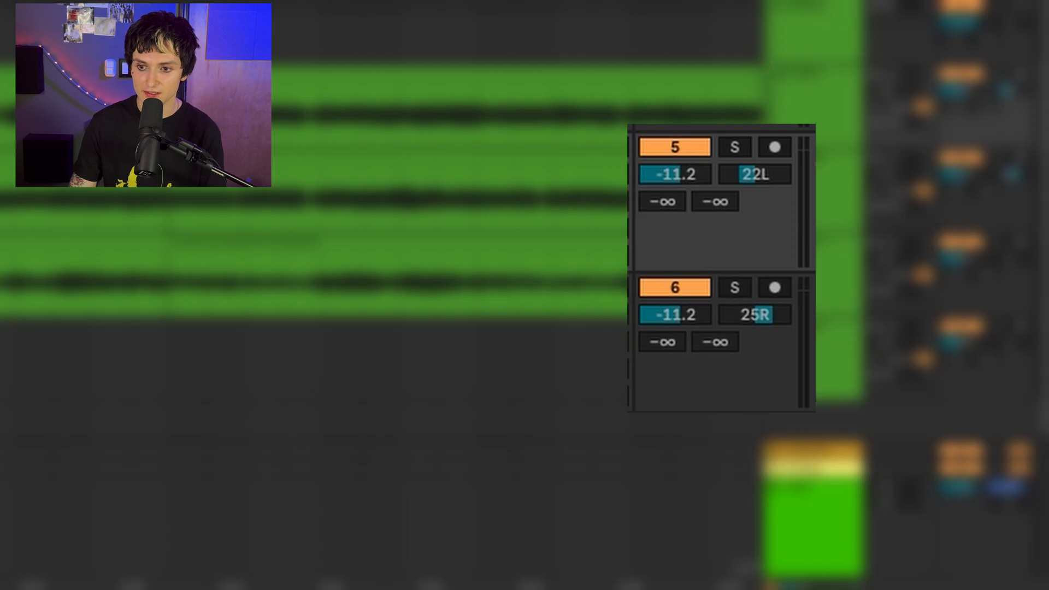
click(764, 179)
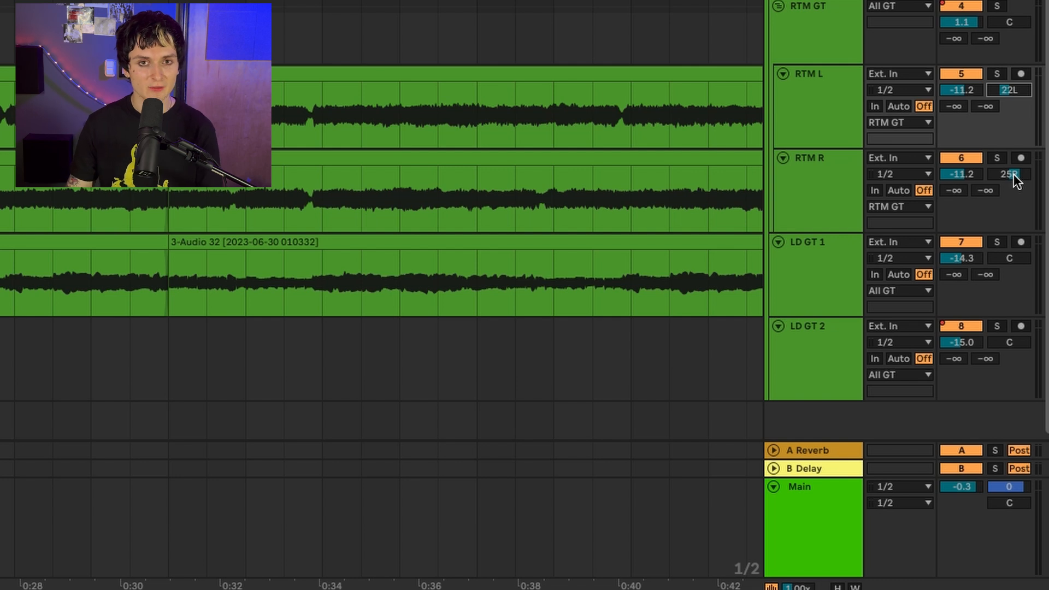
click(1014, 174)
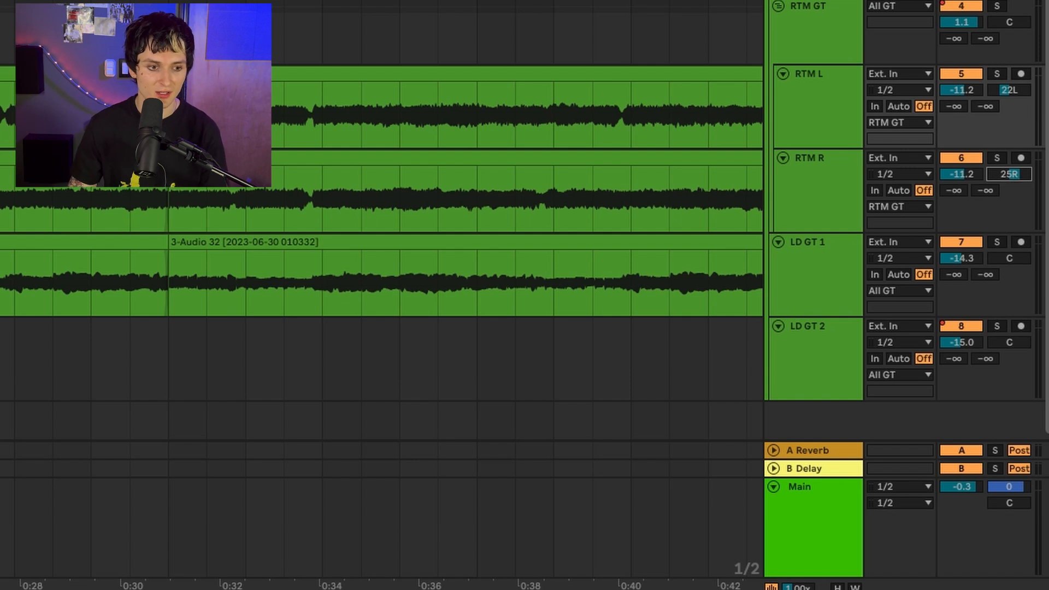
- Solo and play RTM L alone, switch the solo to RTM R, and finish with both rhythm guitar tracks soloed together
click(812, 118)
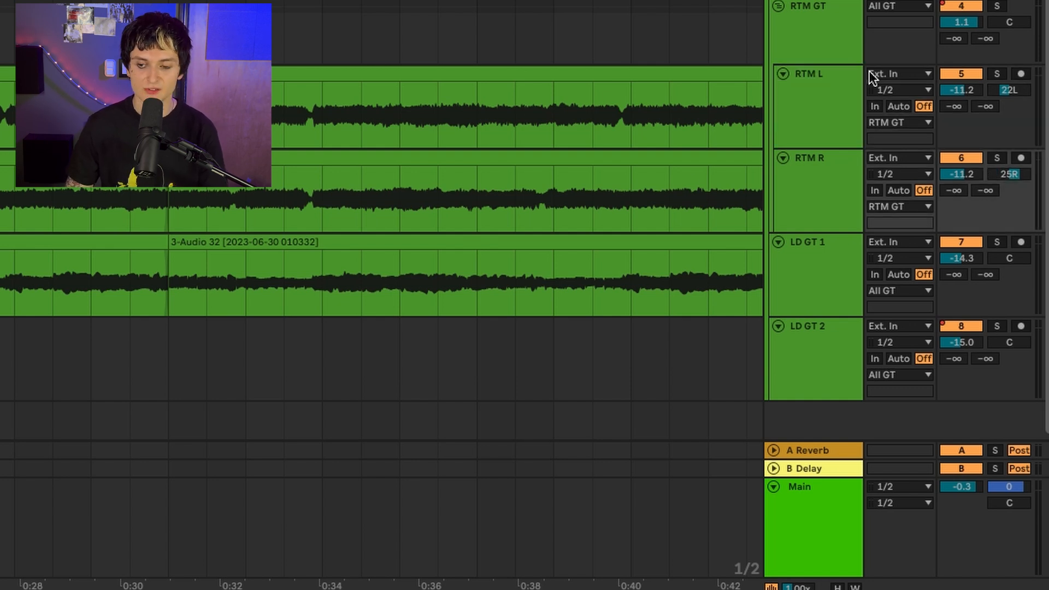
click(818, 99)
click(996, 74)
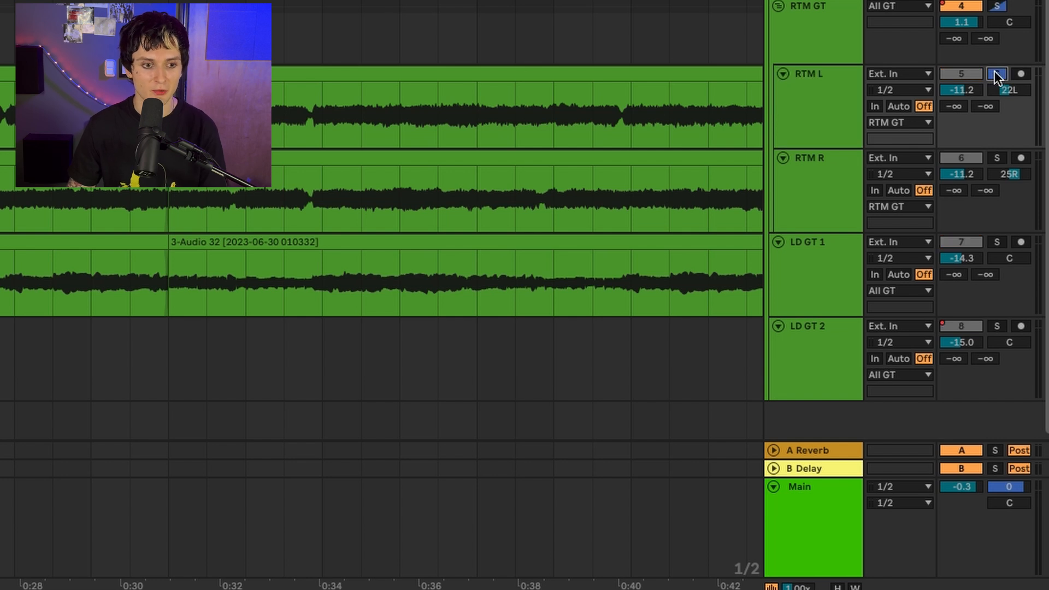
key(space)
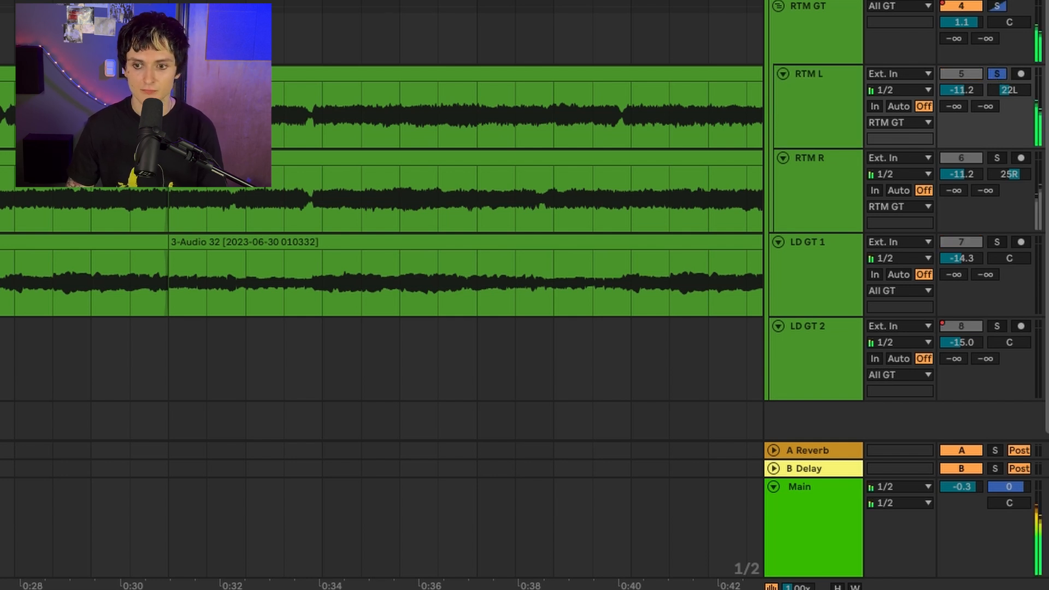
click(997, 158)
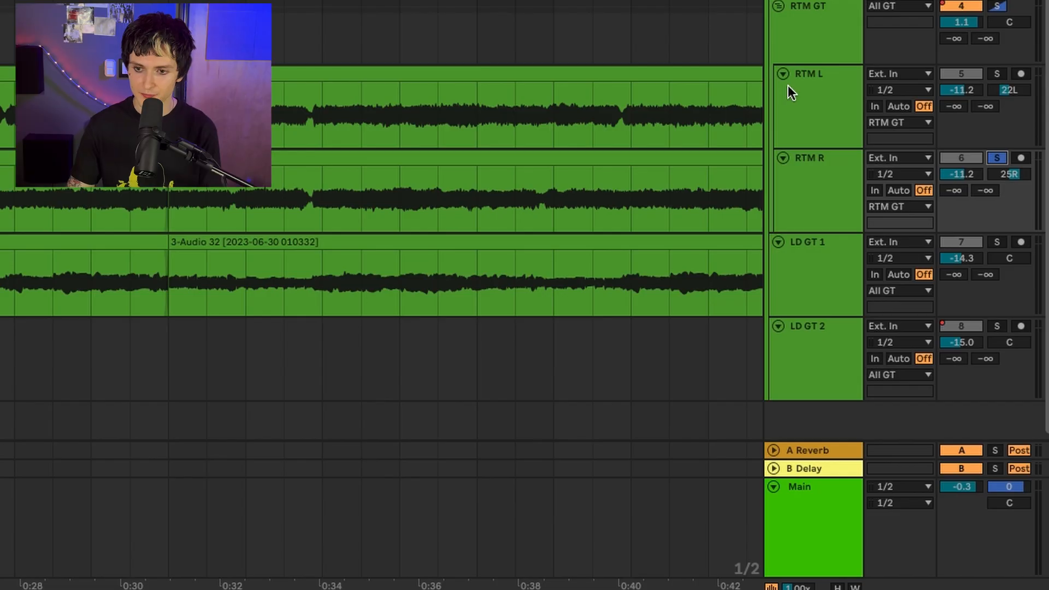
click(995, 75)
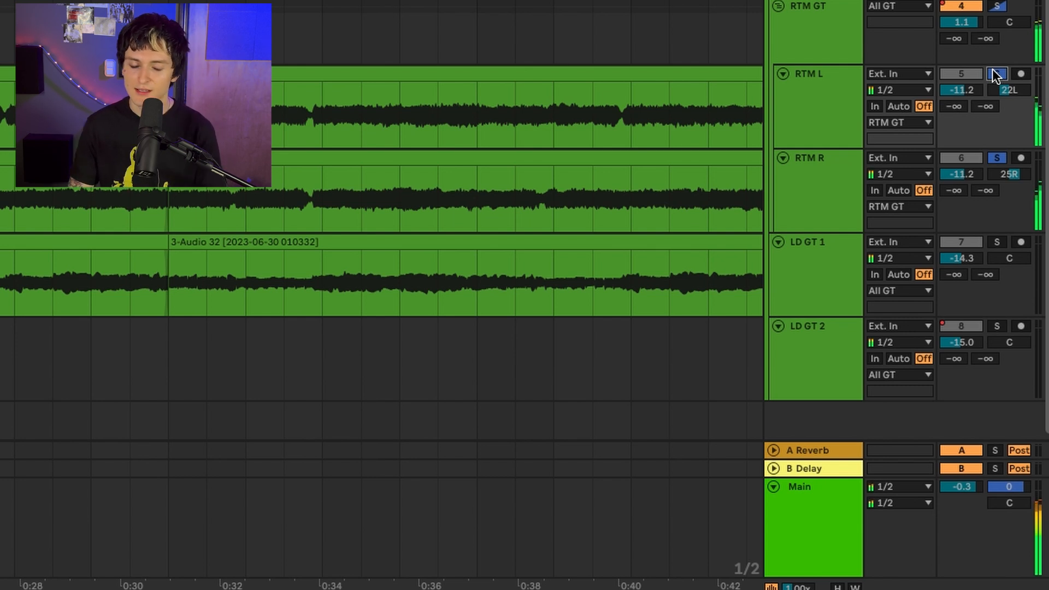
- Examine the Reverb's Dry/Wet and Decay settings on the rhythm guitar tracks and audition the effect
click(787, 74)
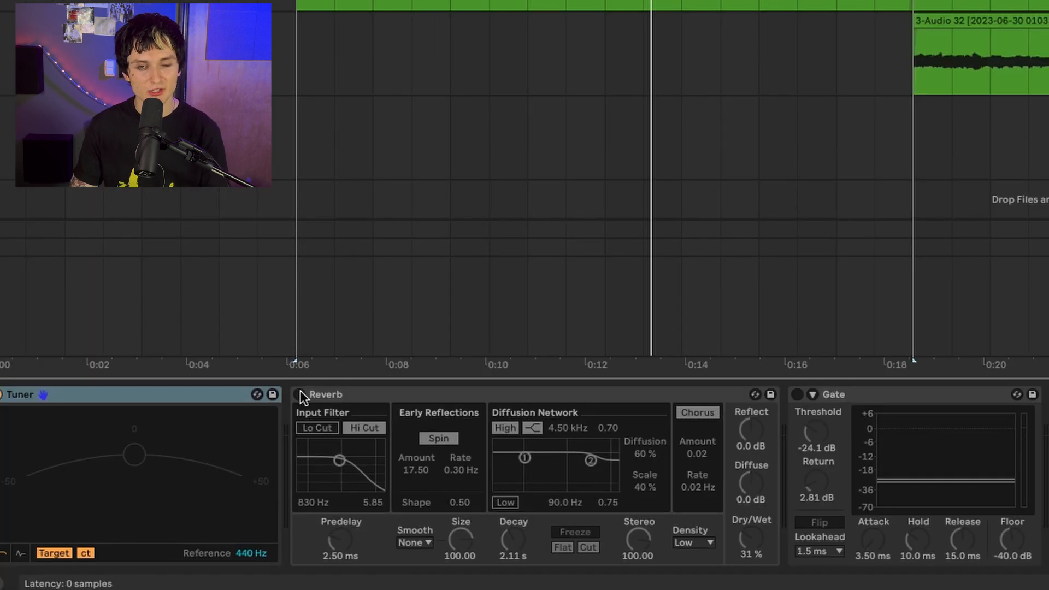
click(299, 391)
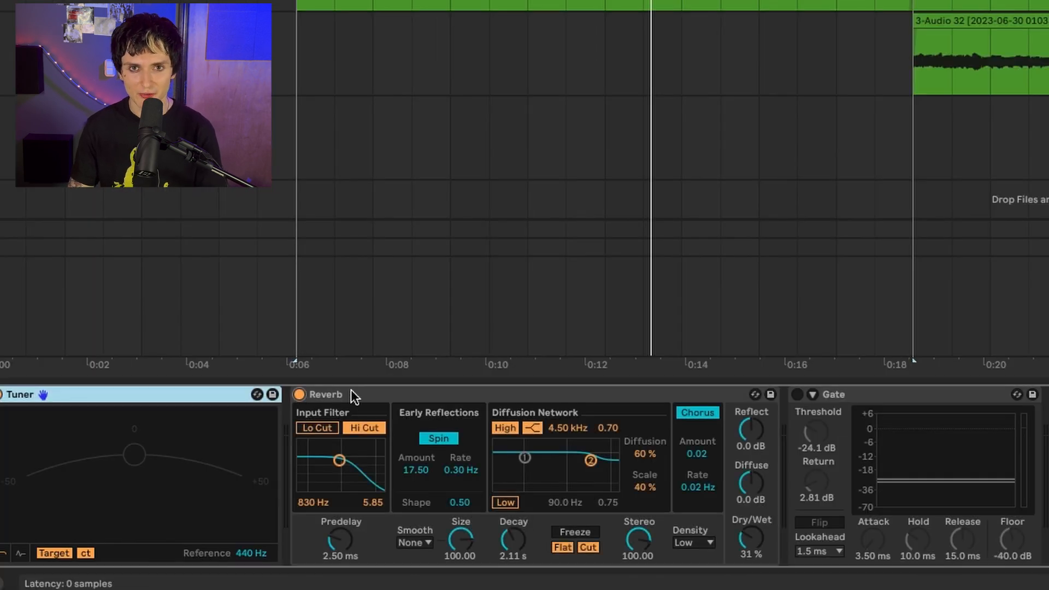
click(397, 393)
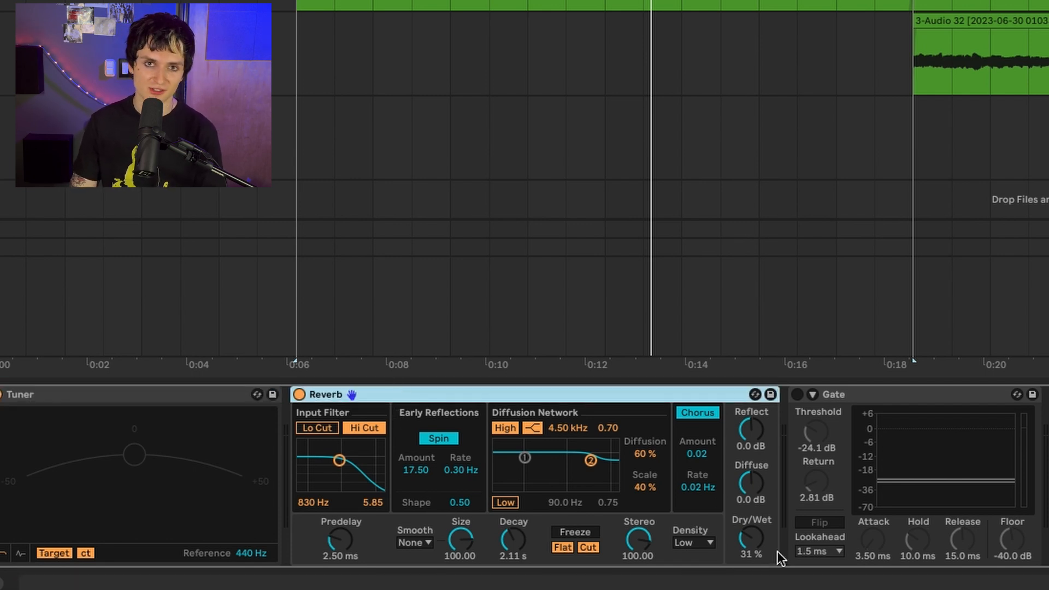
click(749, 541)
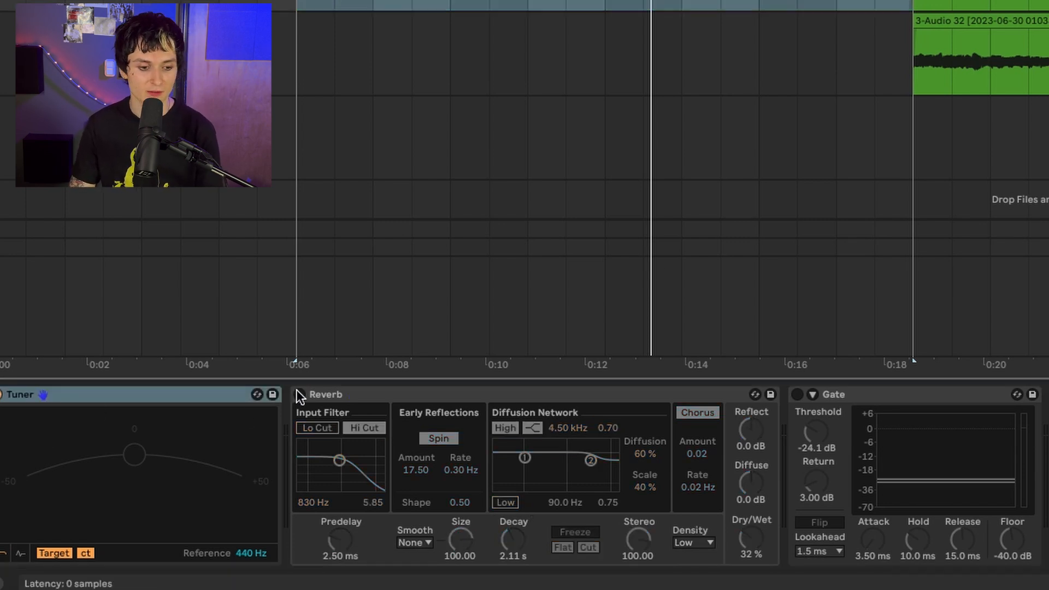
click(297, 391)
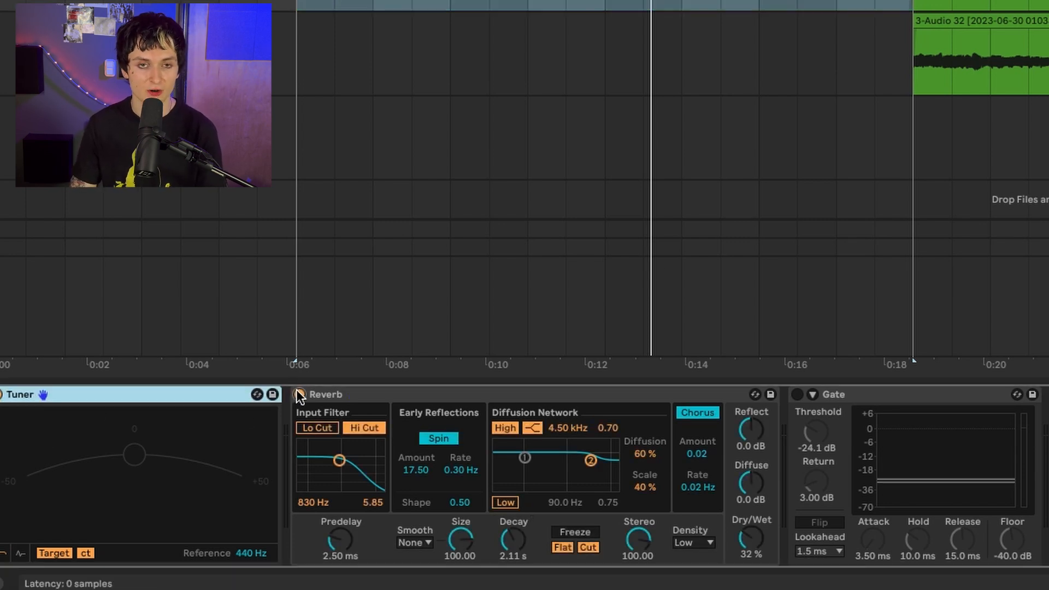
key(space)
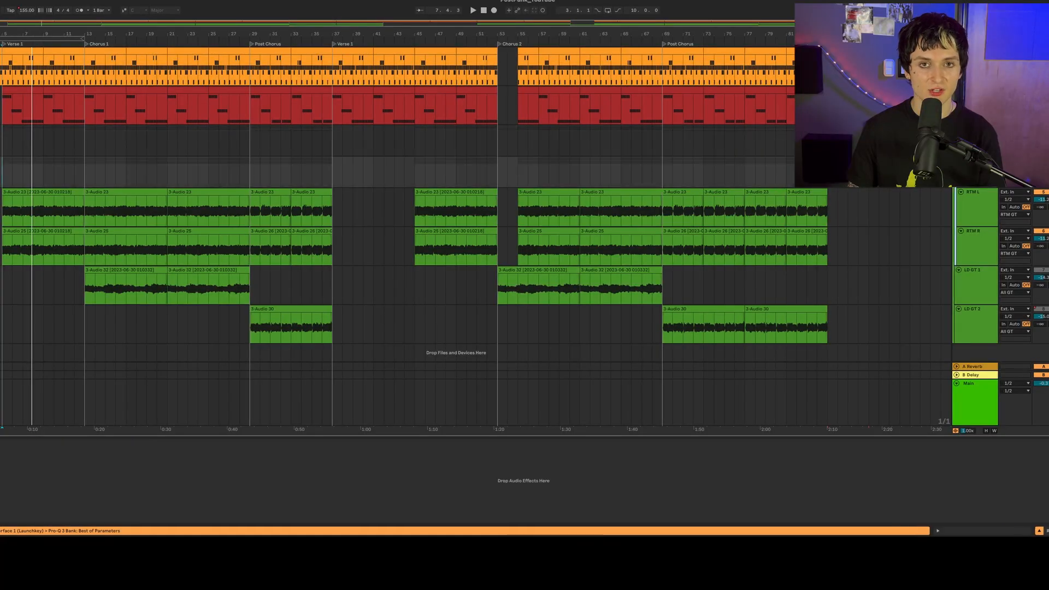
key(Down)
key(Down)
key(Down)
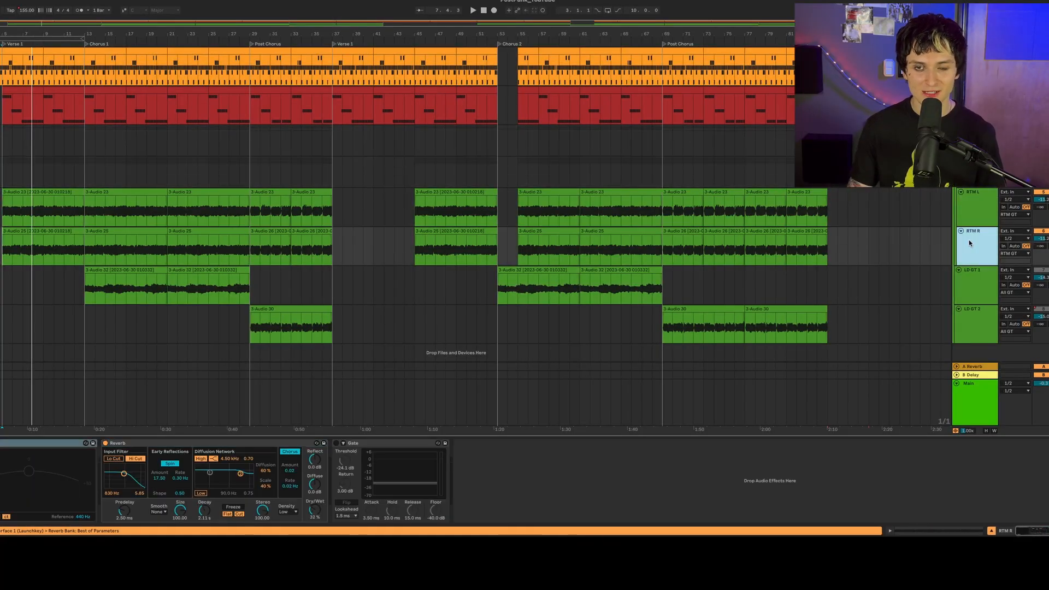
- Select the first LD GT 1 clip in Chorus 1 and listen to the lead guitar with its effects off
click(89, 269)
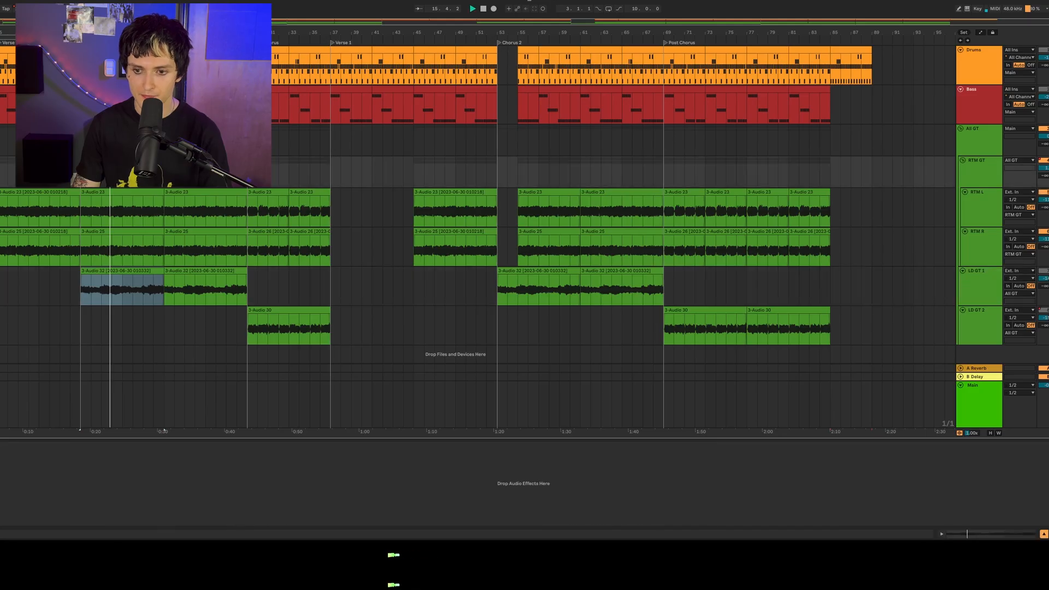
key(space)
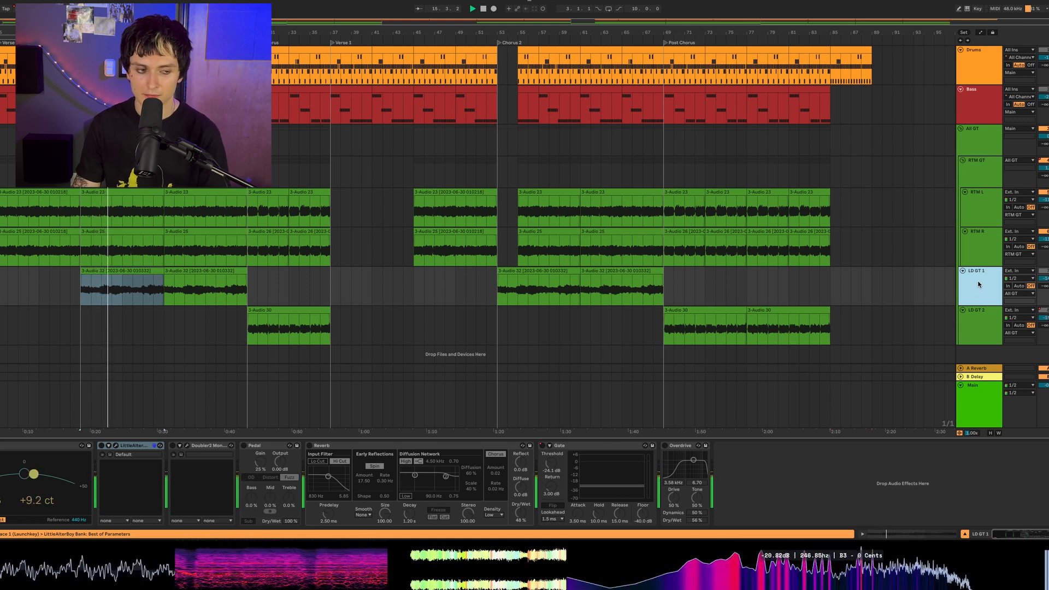
key(space)
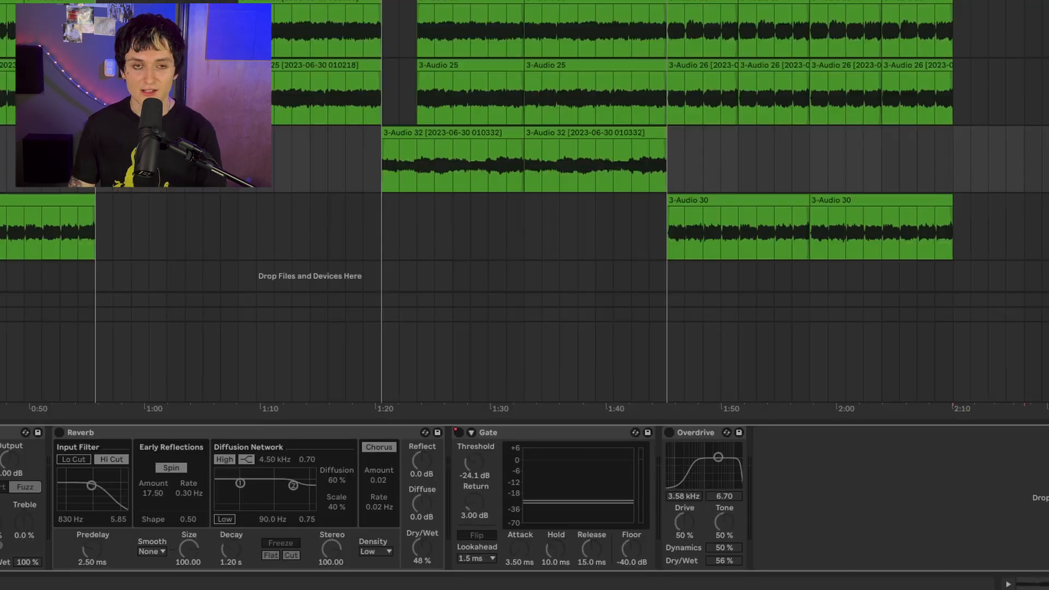
- Open LittleAlterBoy on LD GT 1, set linked pitch and formant to 12.0, and bring the mix down towards dry
click(115, 445)
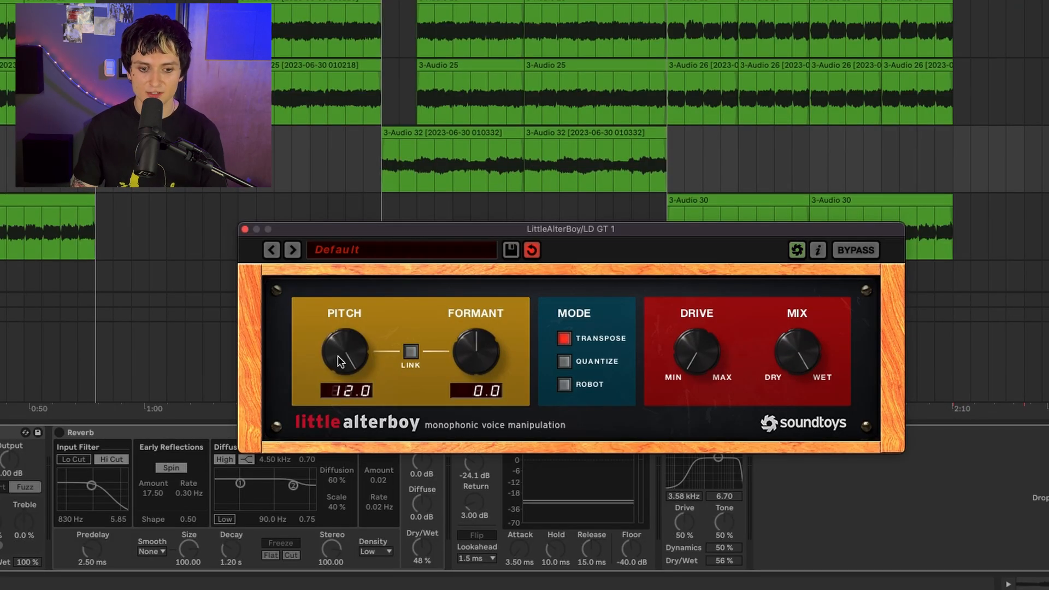
double_click(338, 355)
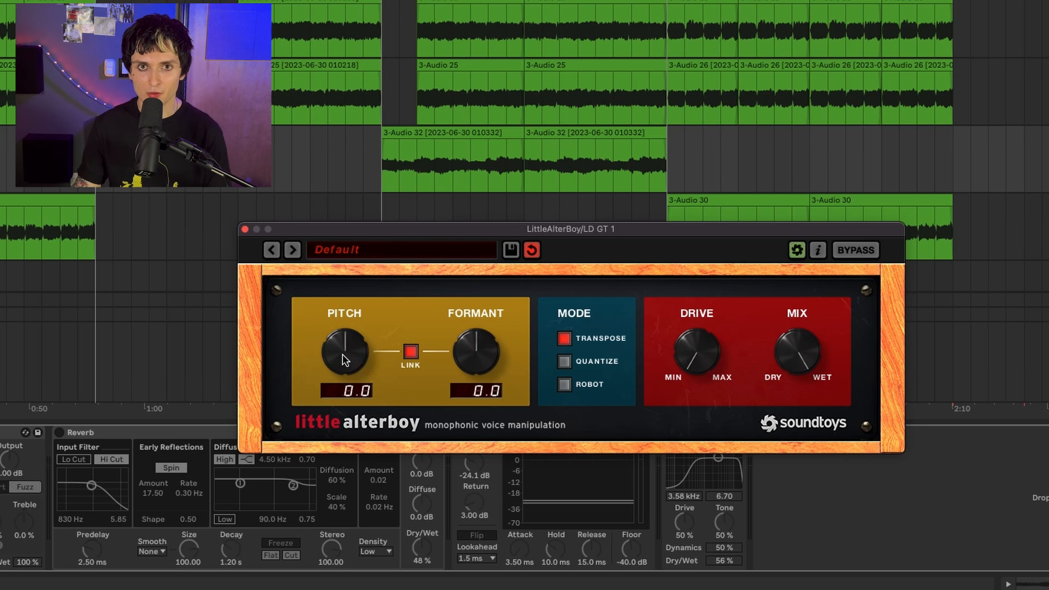
drag(343, 355, 348, 251)
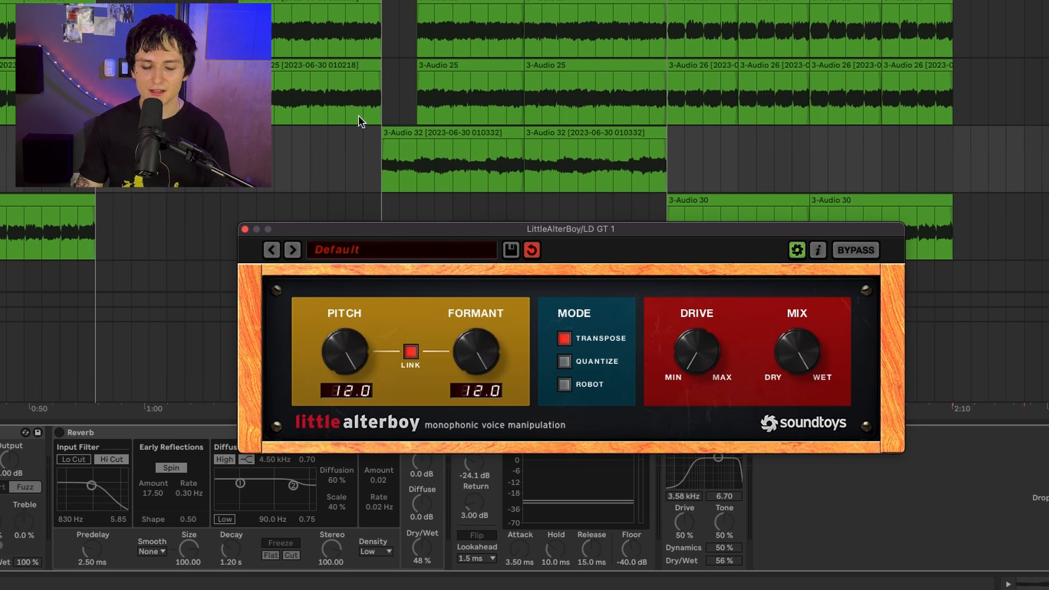
drag(801, 350, 790, 470)
- Audition the lead guitar with LittleAlterBoy, leave the effect enabled, and close its plug-in window
key(space)
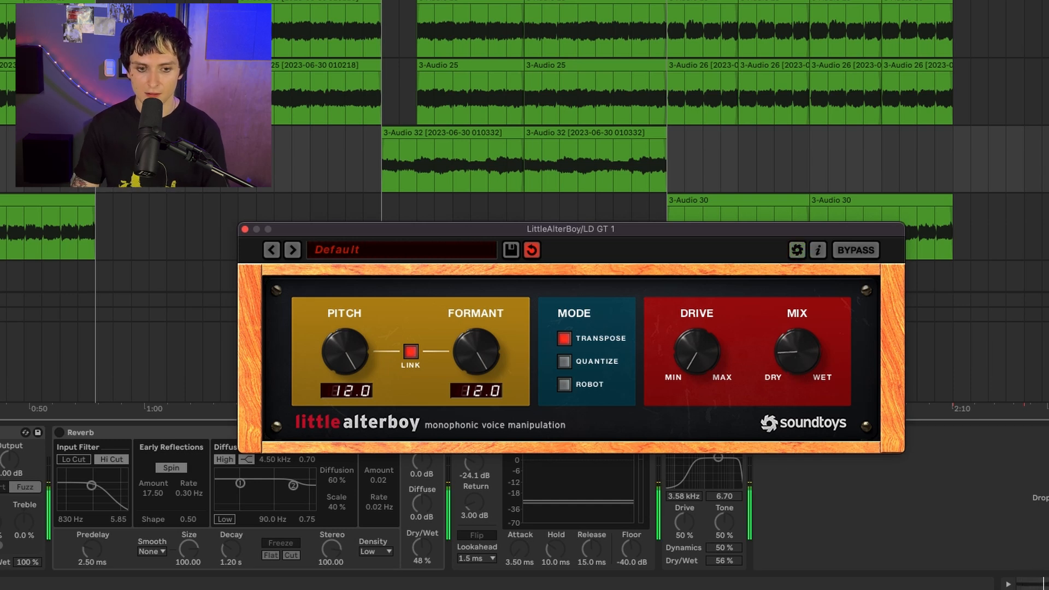
click(2, 432)
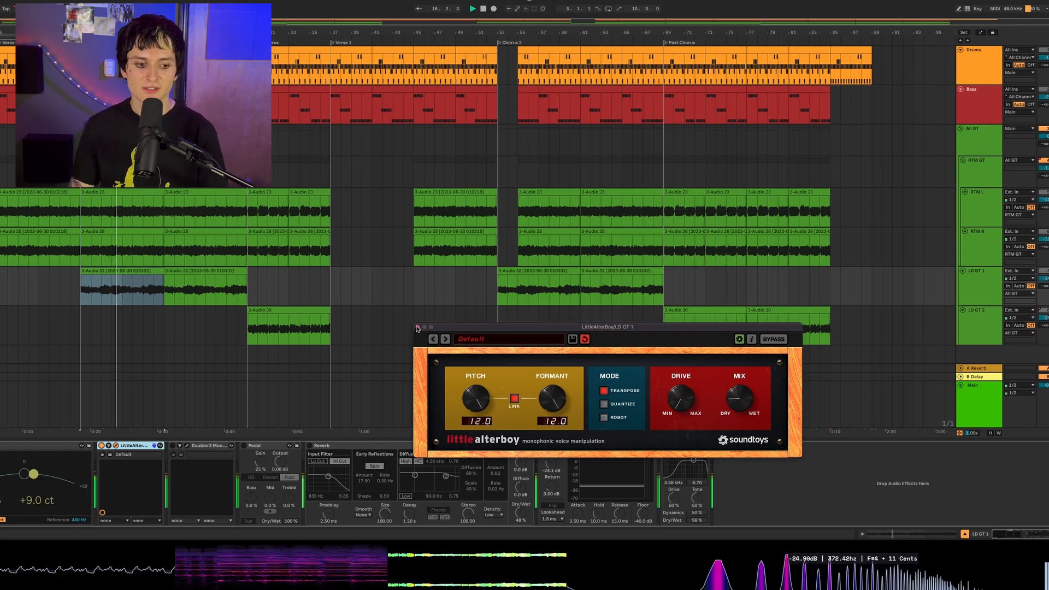
click(417, 327)
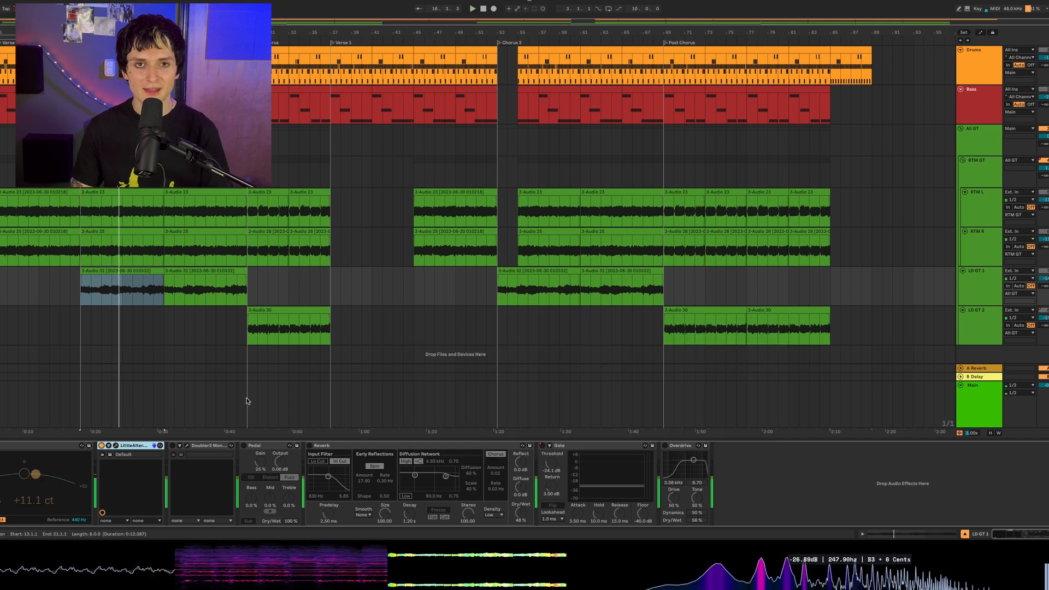
- Enable Doubler2 on LD GT 1 and audition the doubled lead guitar with its plug-in window open
click(172, 446)
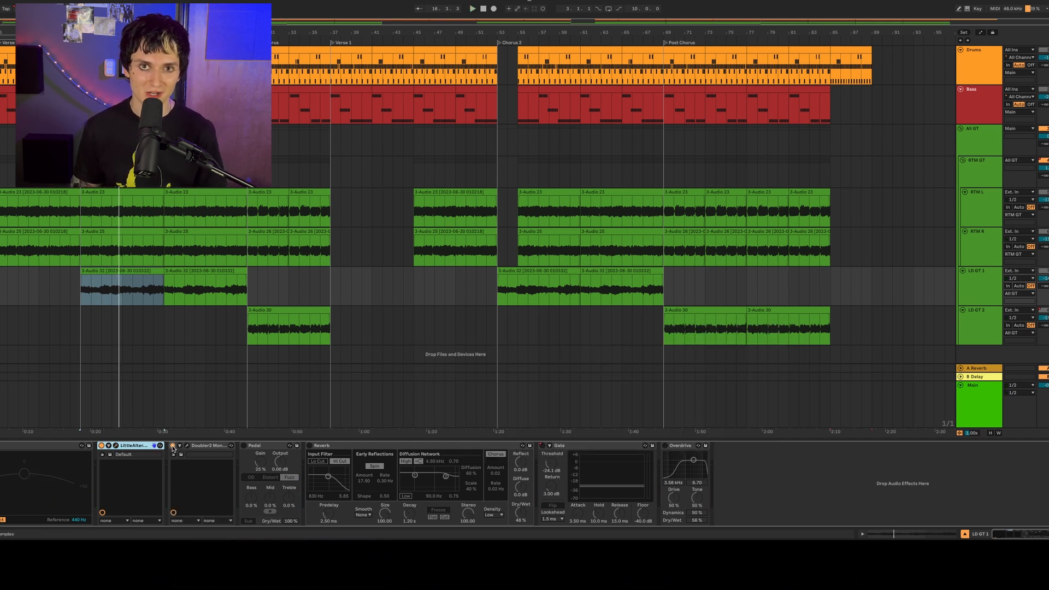
click(193, 447)
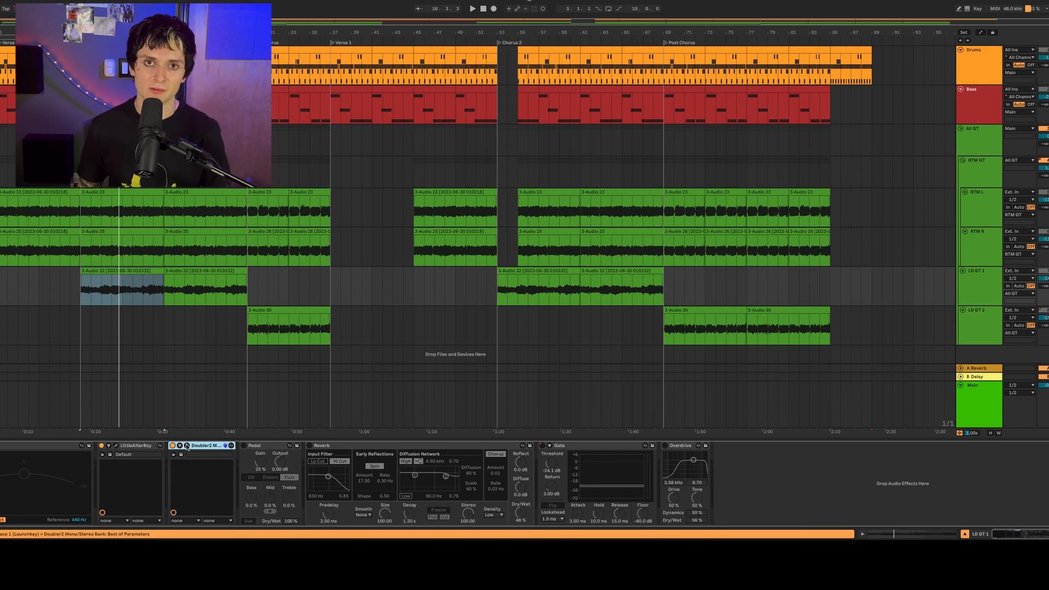
click(186, 446)
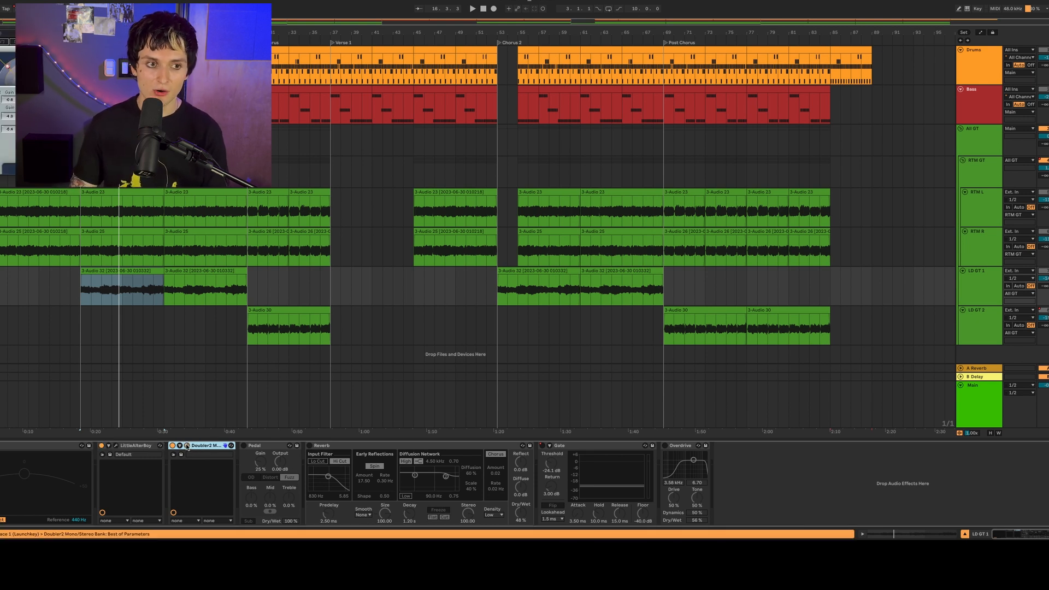
drag(164, 53, 523, 113)
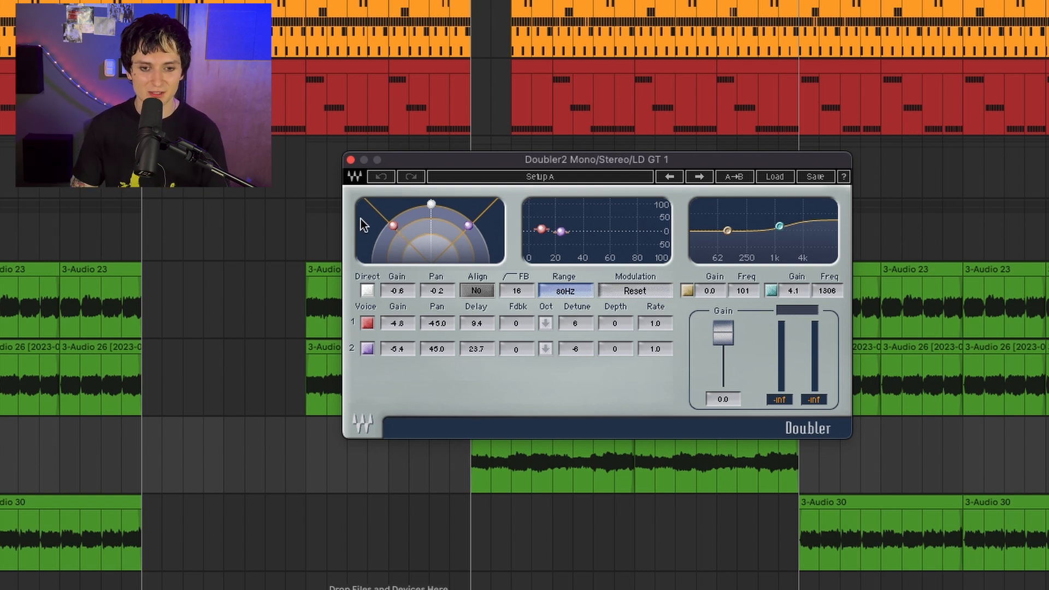
key(space)
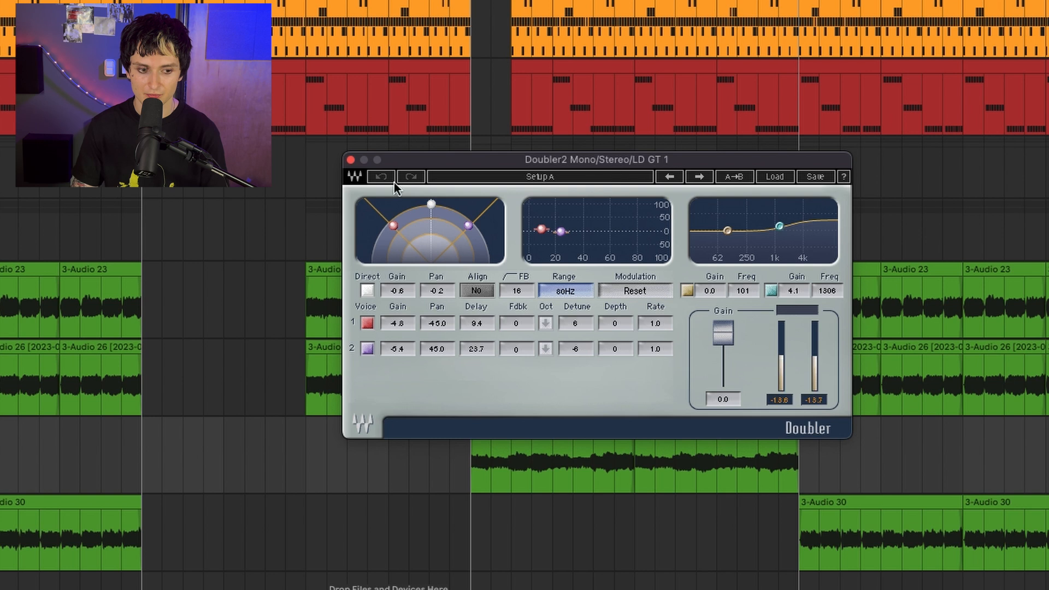
click(351, 161)
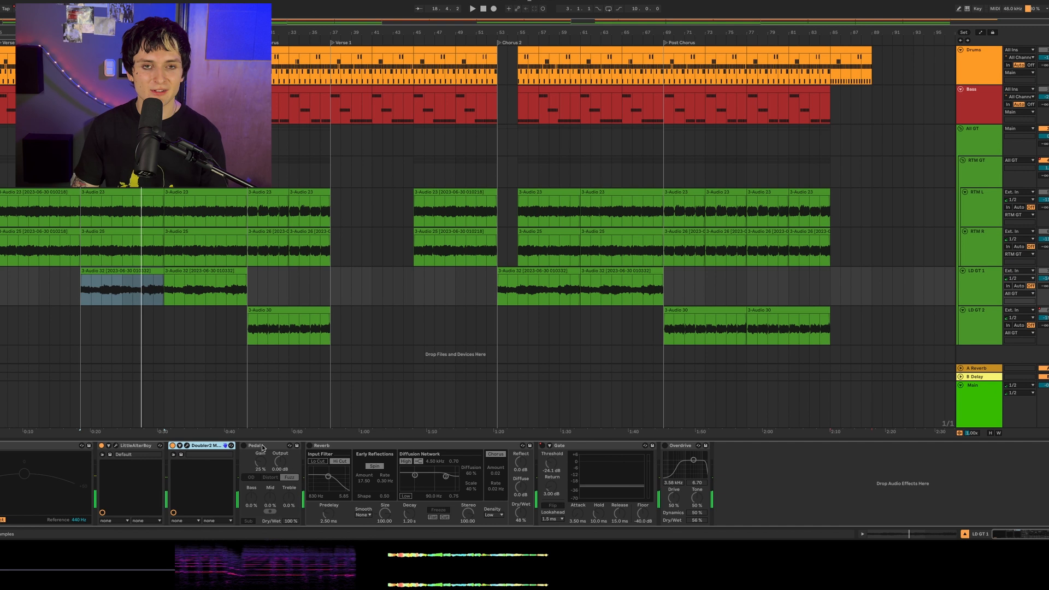
- Listen to LD GT 1 with the pitch and doubling effects, and enable its Pedal effect in Fuzz mode
click(263, 446)
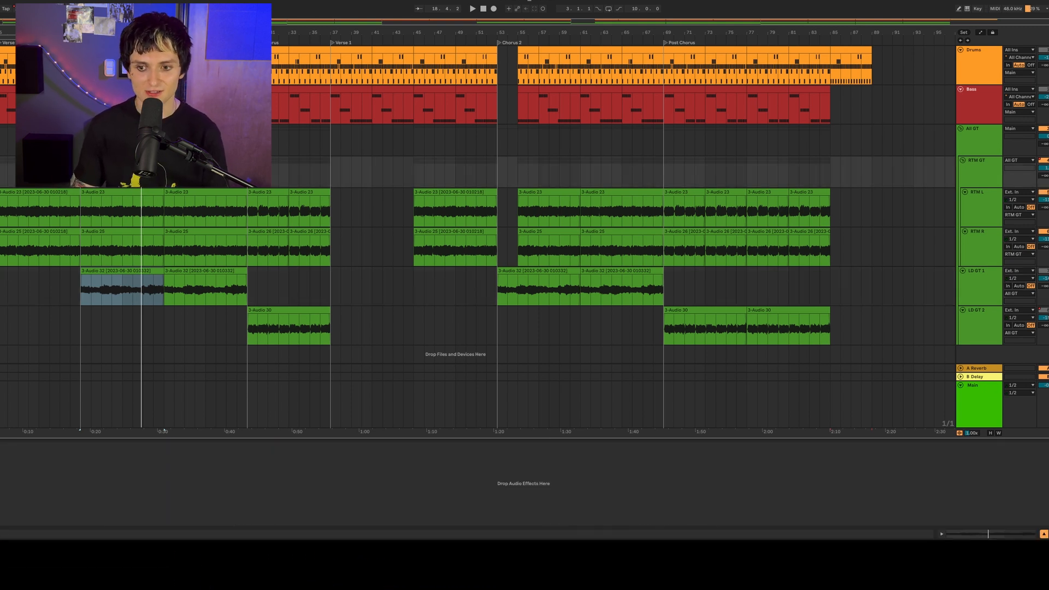
click(973, 284)
key(space)
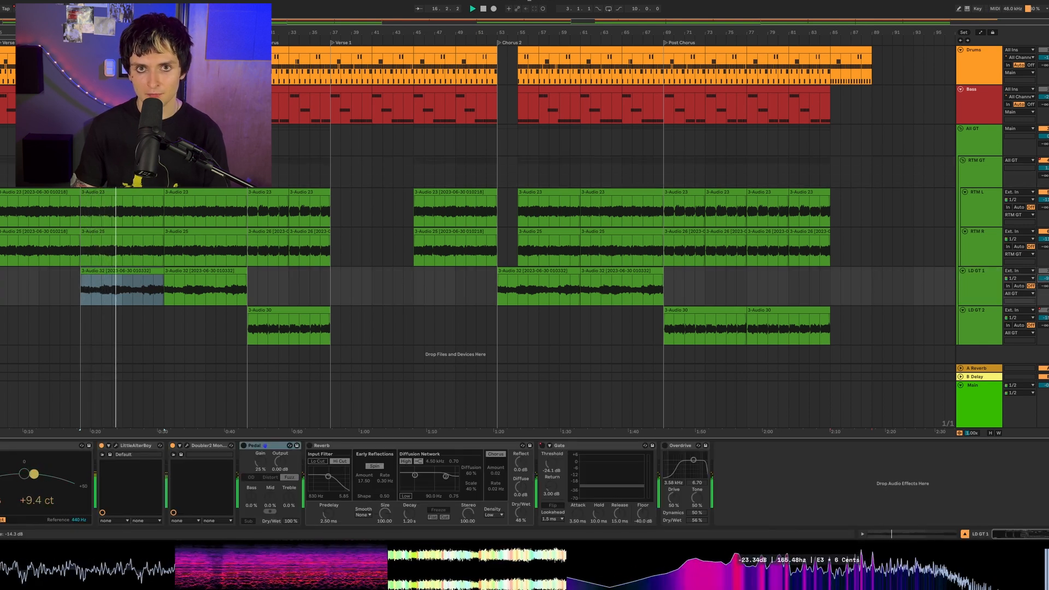
key(space)
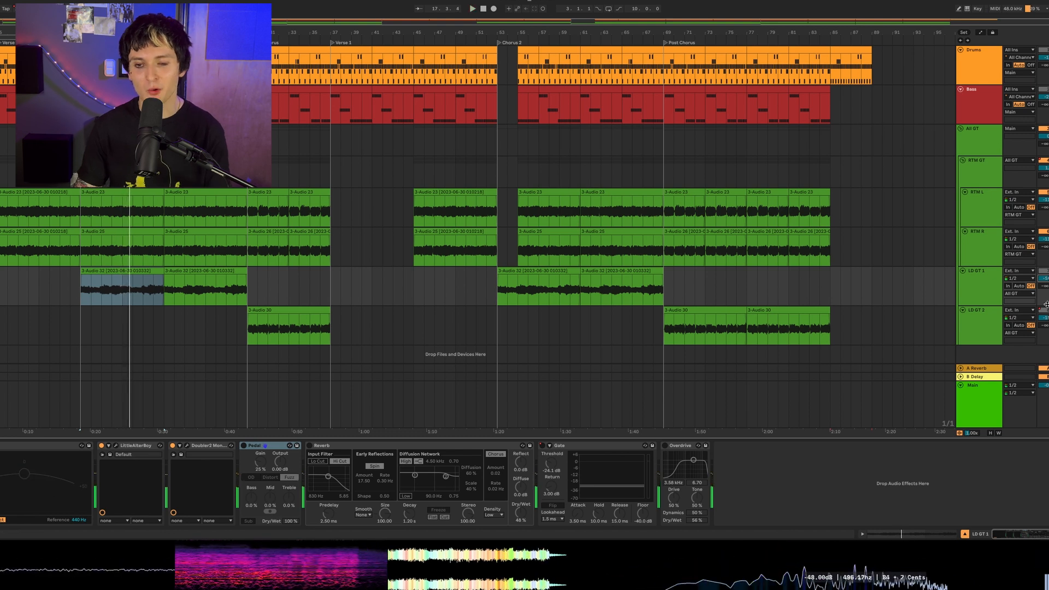
click(978, 279)
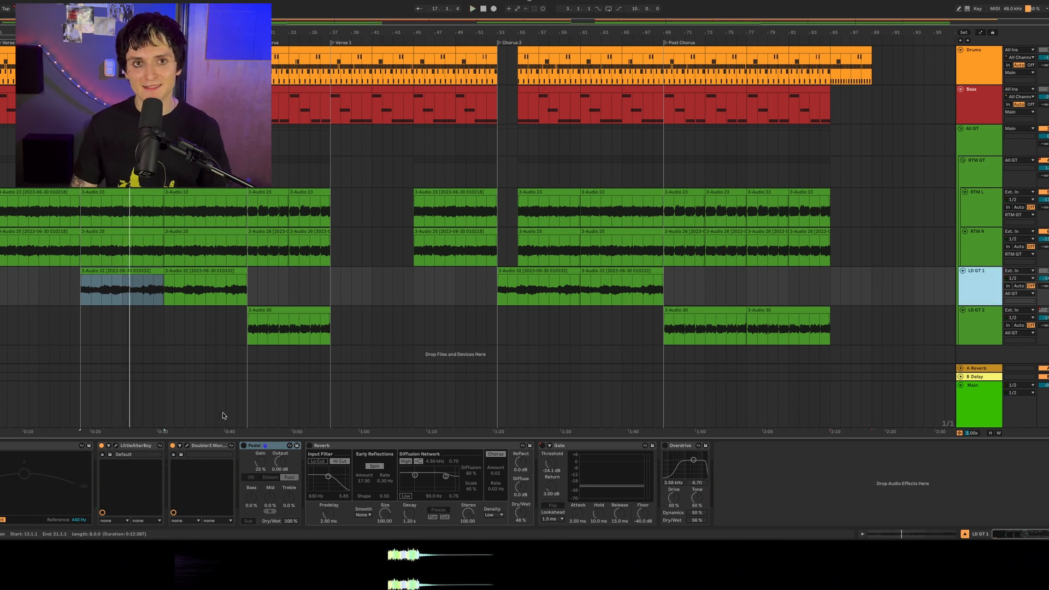
click(244, 446)
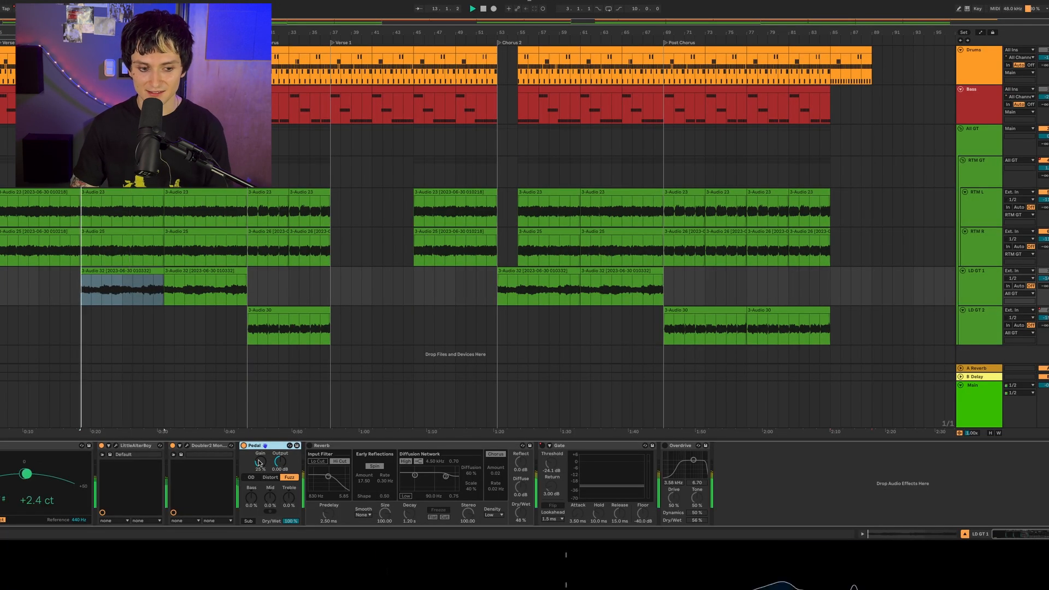
- Enable the Reverb on LD GT 1 after the fuzz Pedal and audition the lead guitar through it
key(space)
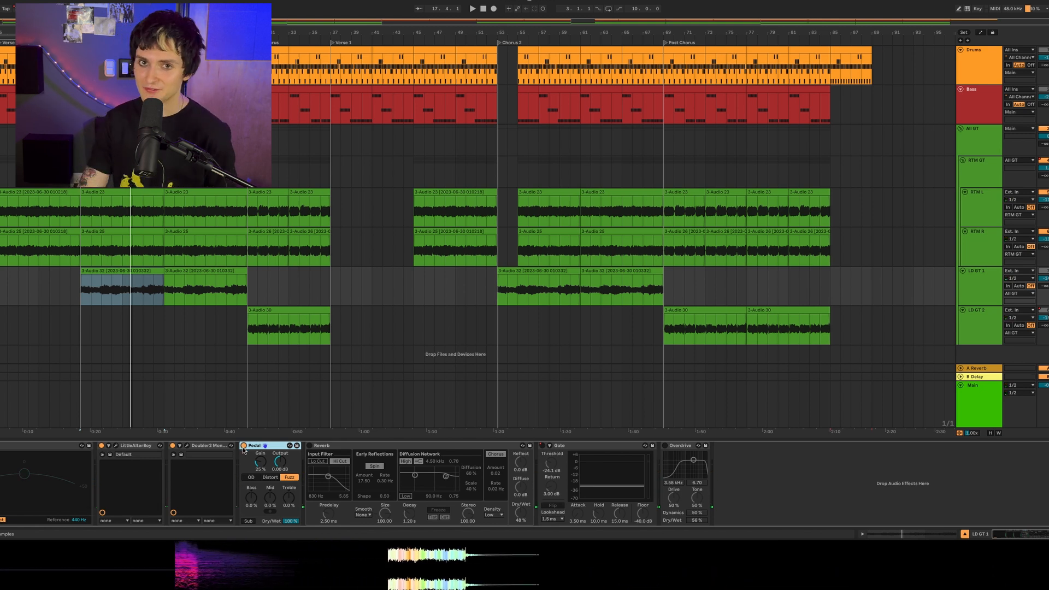
click(364, 453)
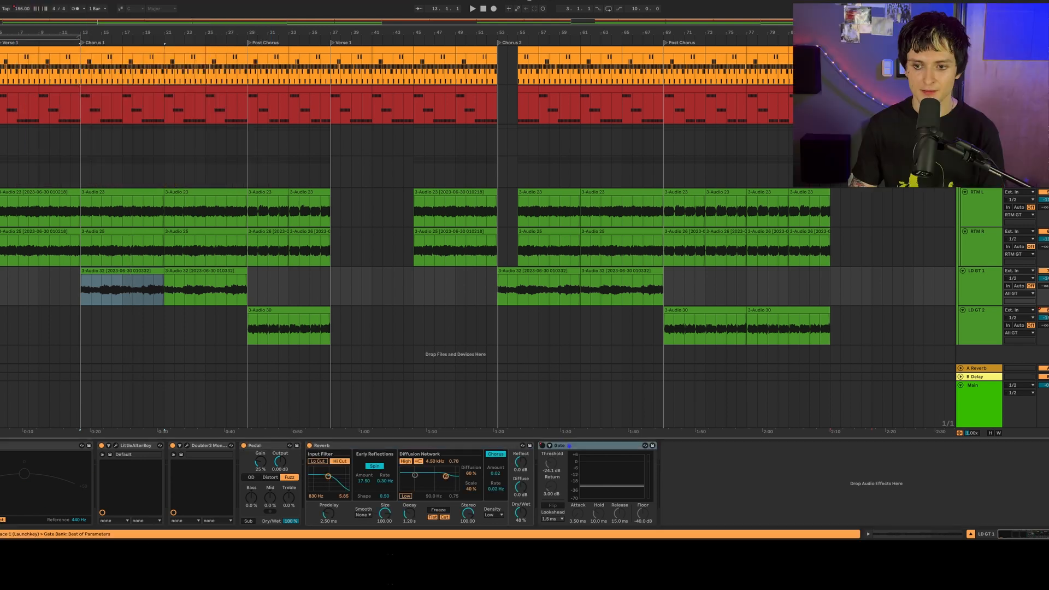
key(space)
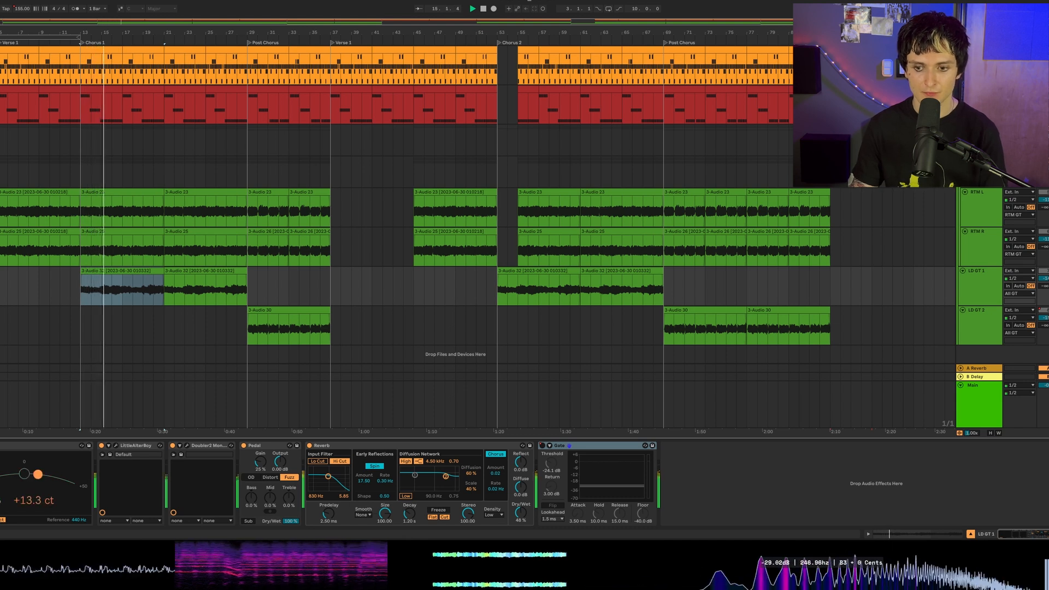
key(space)
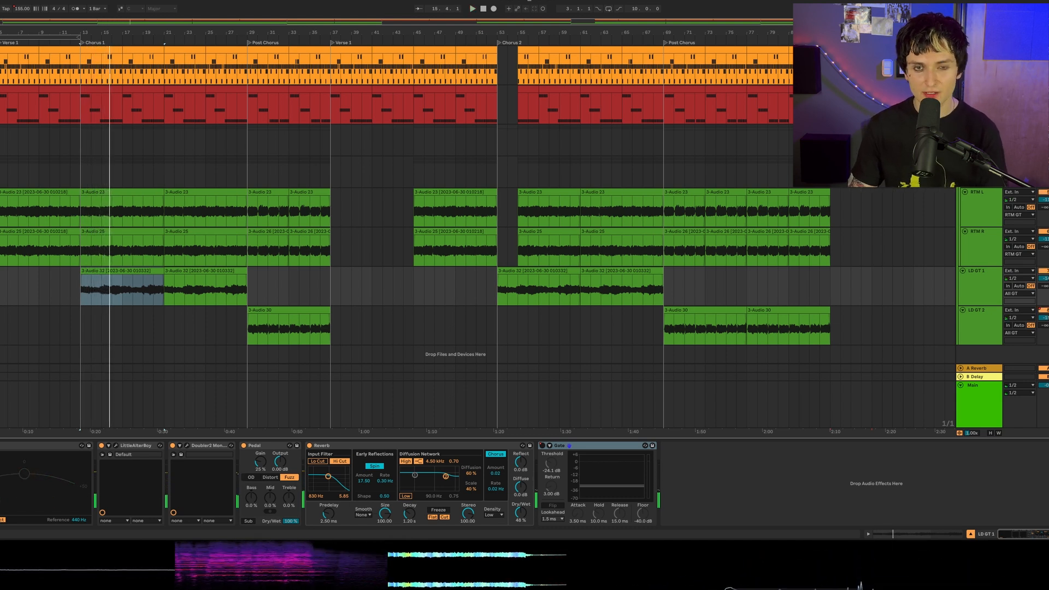
- Play the guitars back, and select the be_shredspread effect on the All GT group
key(space)
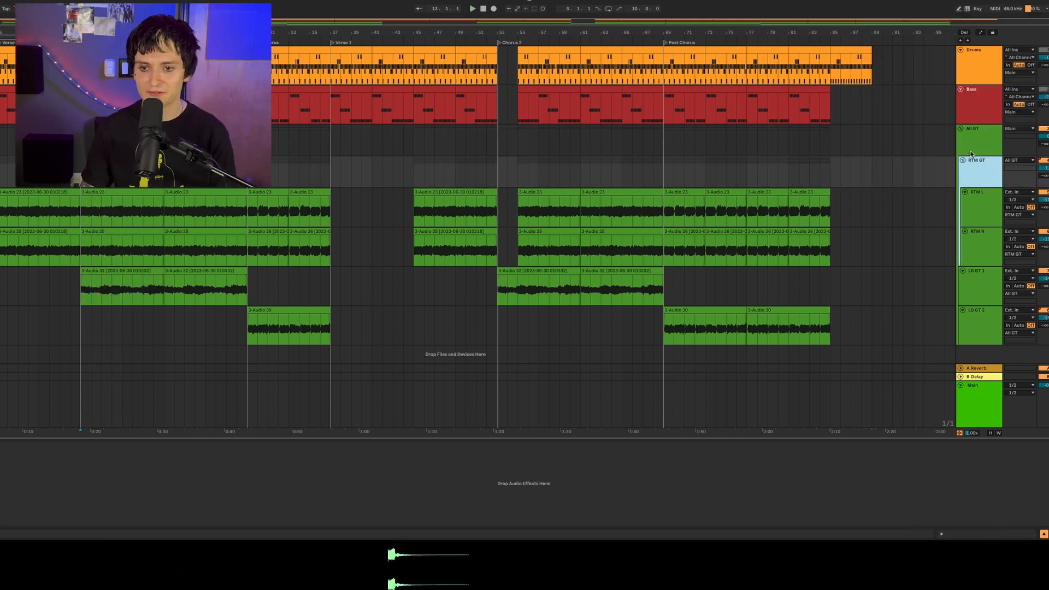
click(971, 149)
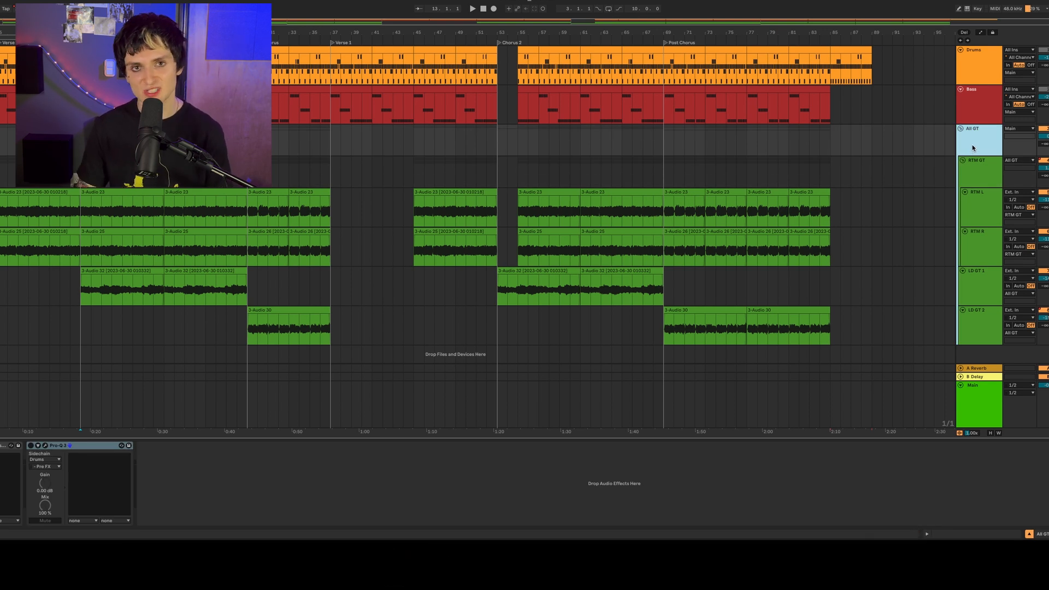
click(2, 446)
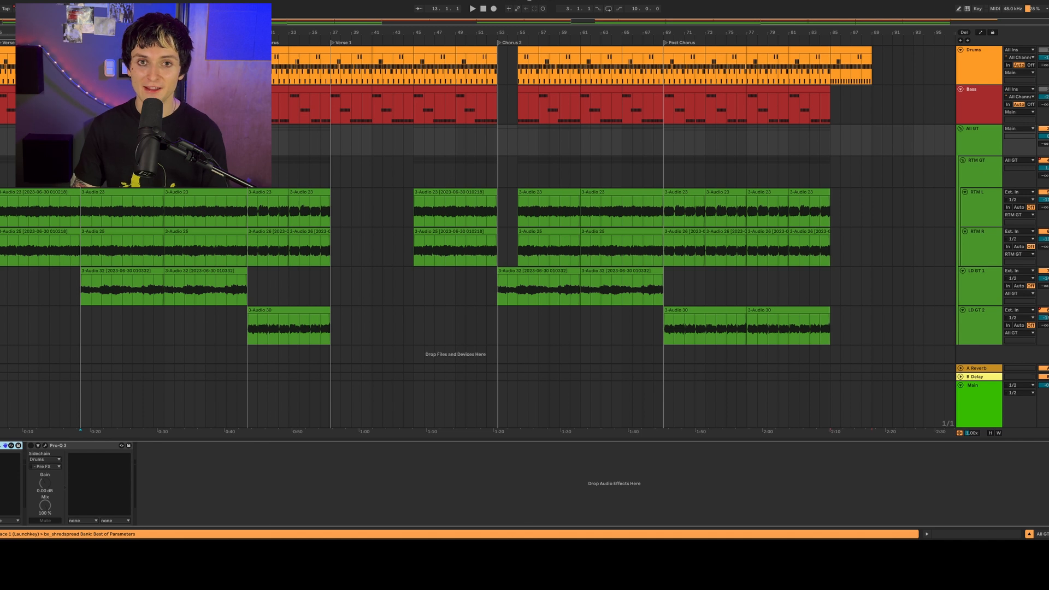
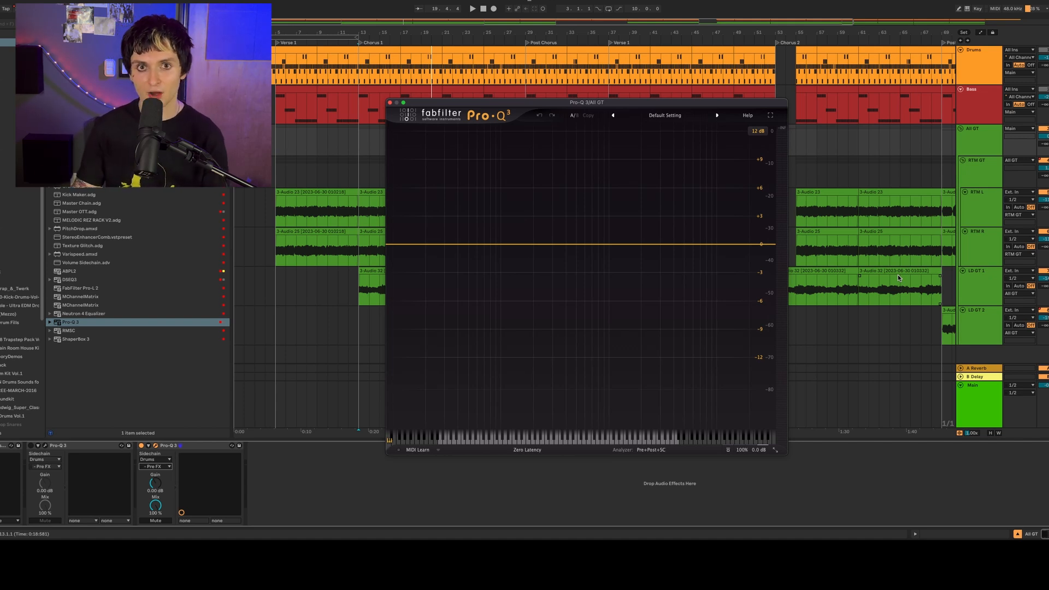
- Play the guitars, add a narrowed bell band at 158.51 Hz in Pro-Q 3 on All GT, and lower its dynamic range about 4 dB
key(space)
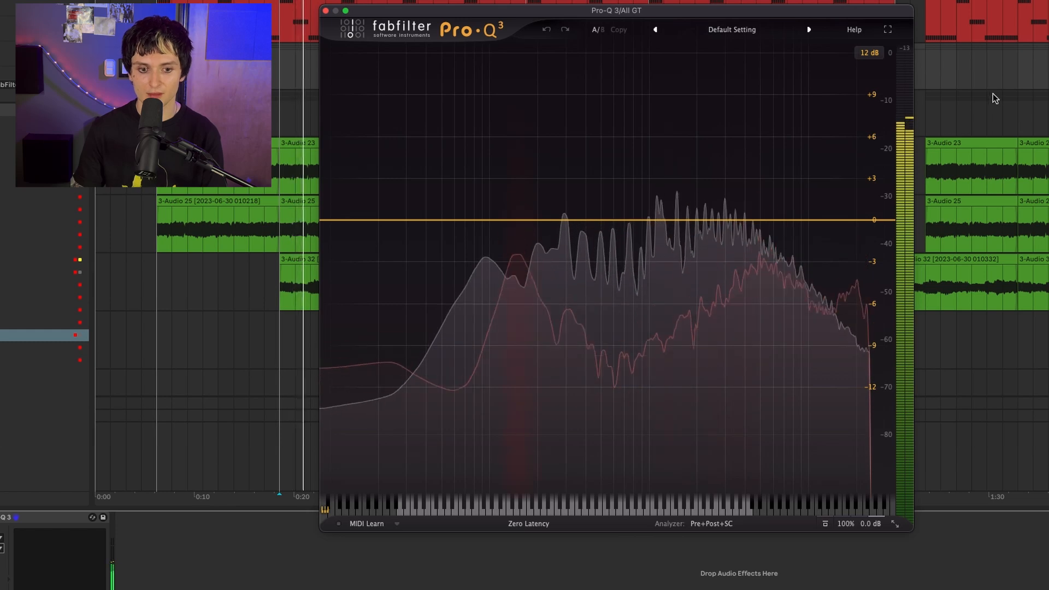
key(space)
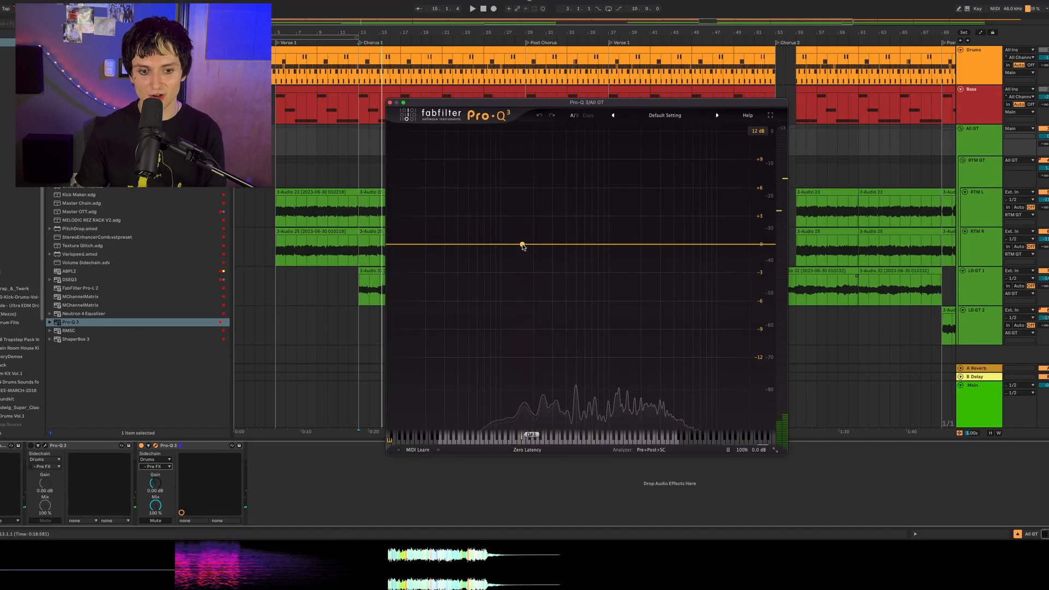
double_click(523, 221)
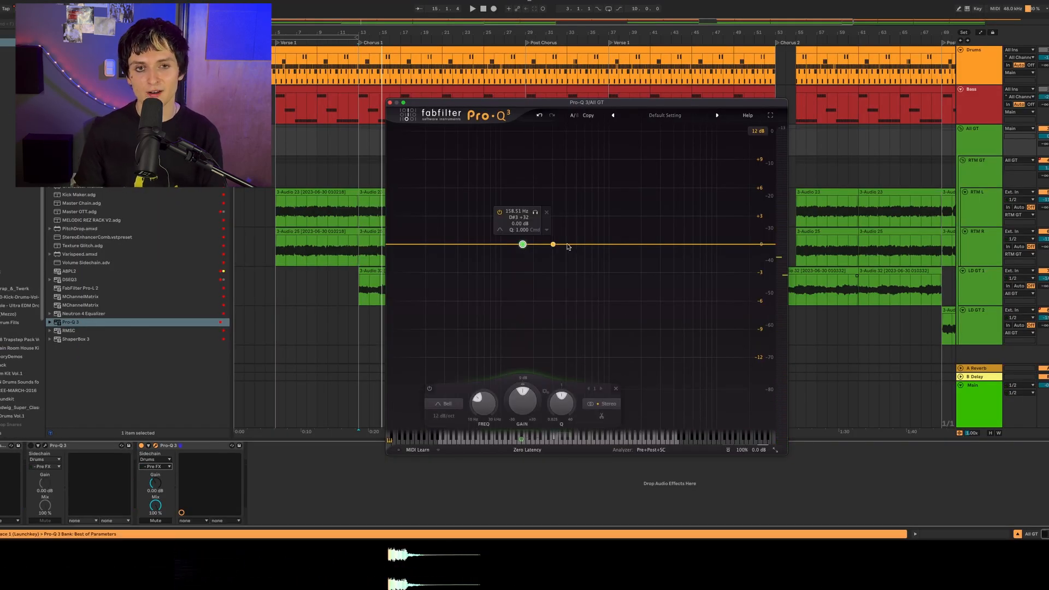
drag(562, 403, 563, 375)
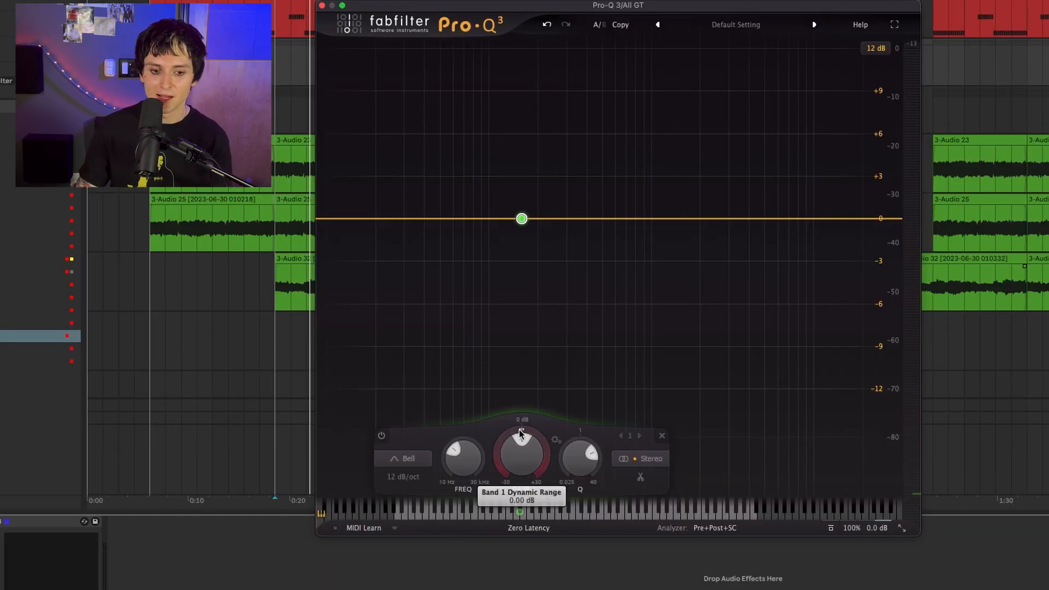
drag(521, 385, 521, 399)
mouse_move(518, 451)
mouse_down()
mouse_move(512, 477)
mouse_move(506, 443)
mouse_up()
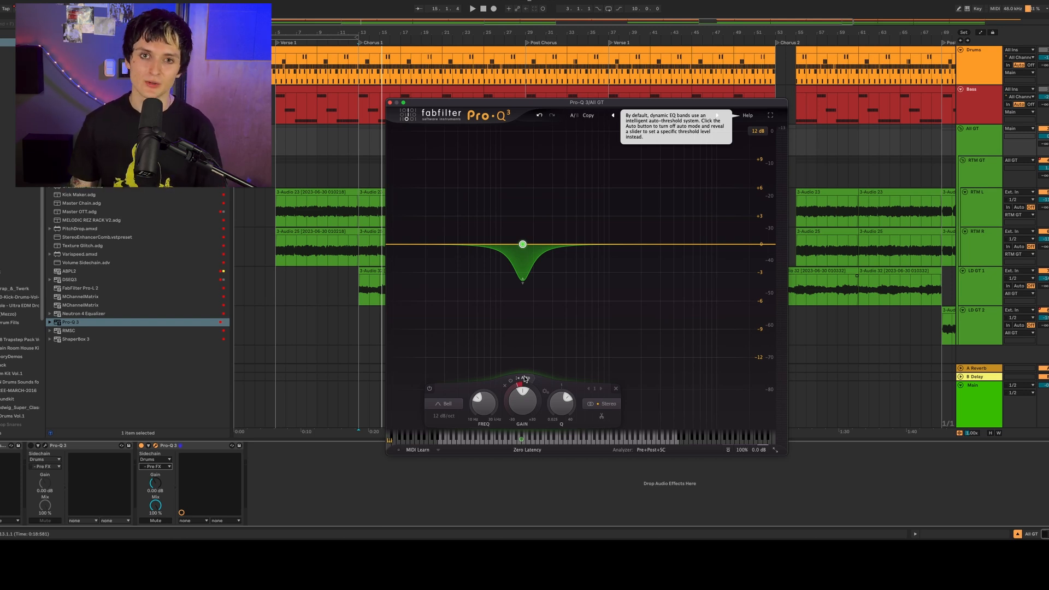
- Turn off the band's automatic threshold, leaving it at -20.0, and trigger the band from the external side-chain
click(523, 377)
click(521, 379)
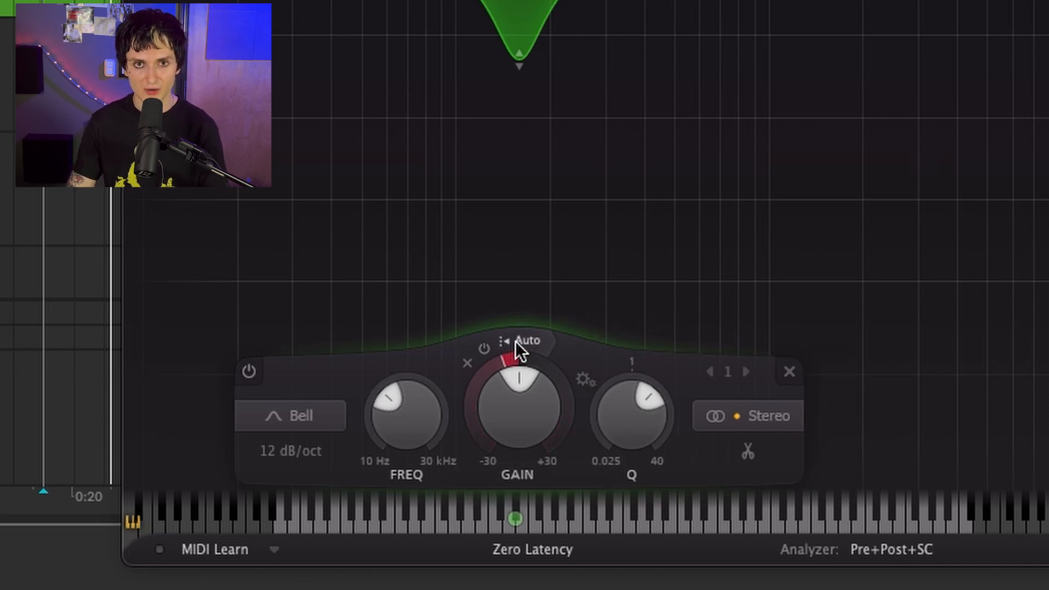
click(517, 341)
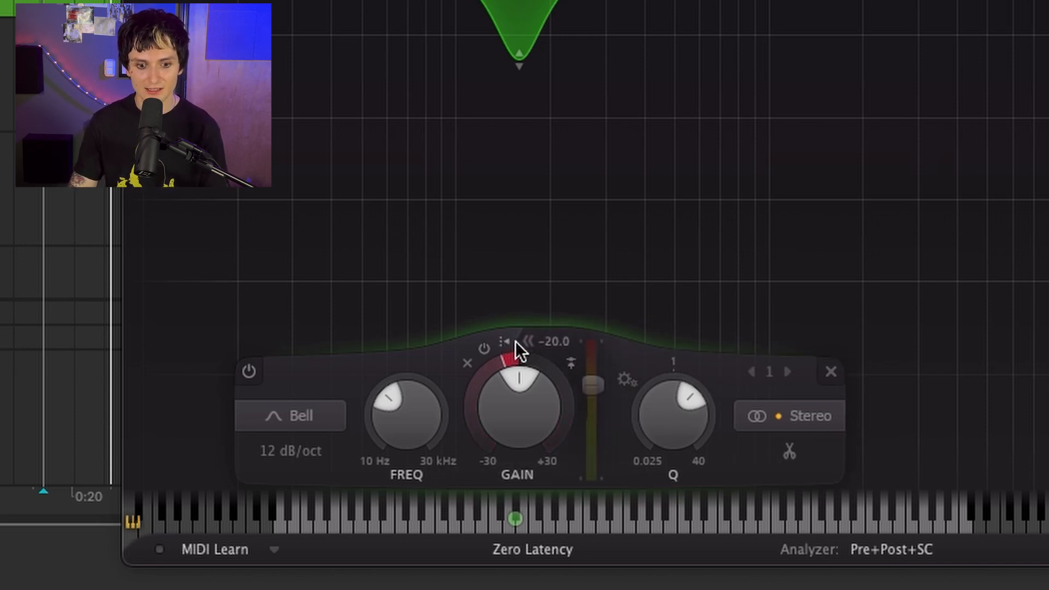
click(572, 363)
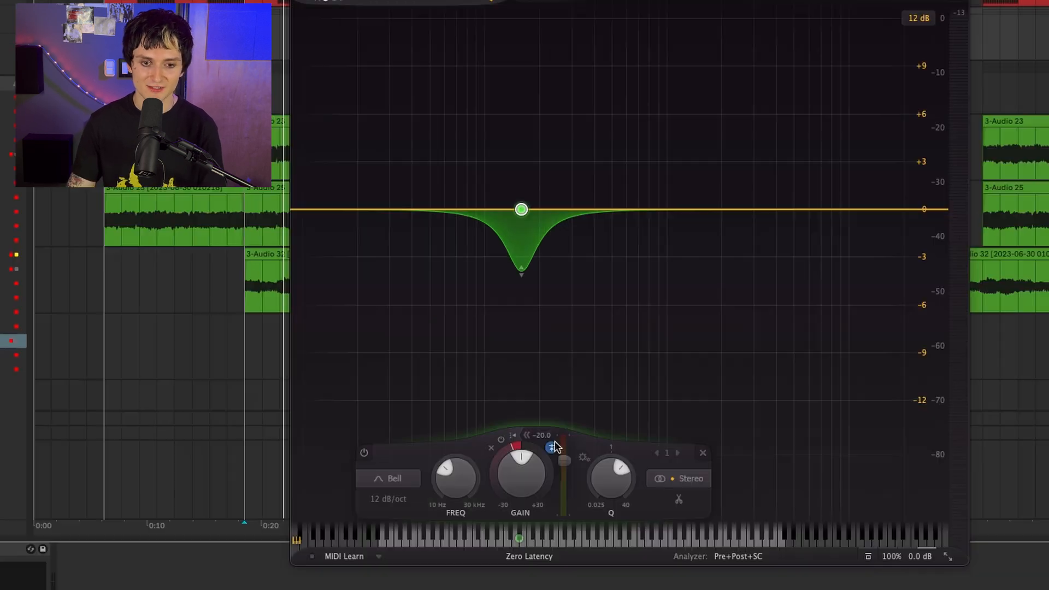
key(space)
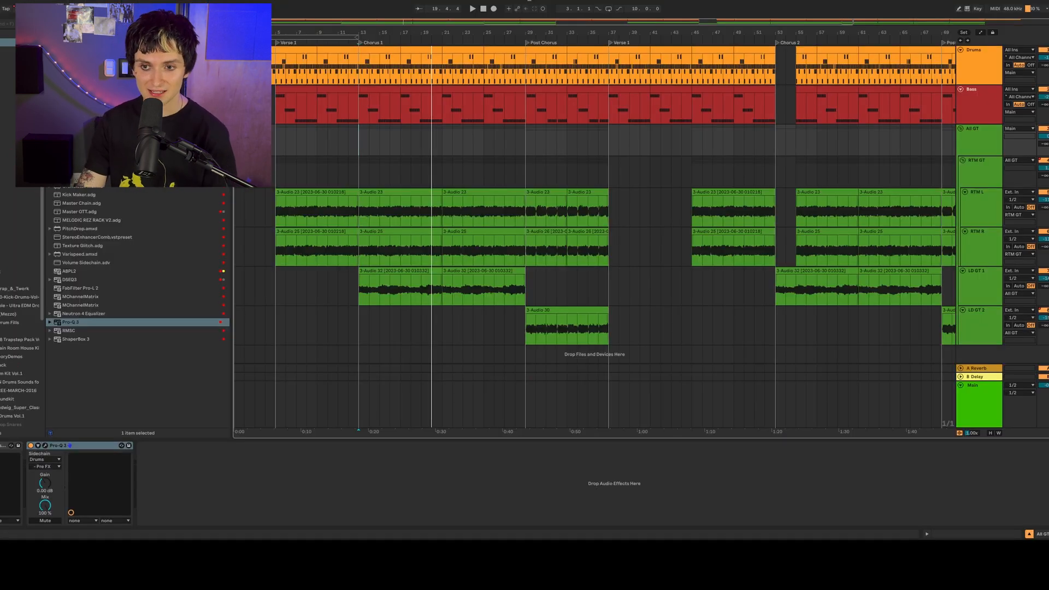
- Group the Bass track's devices from GTR Tool Rack through Gate into an audio effect rack, with the grouped devices deactivated
key(Up)
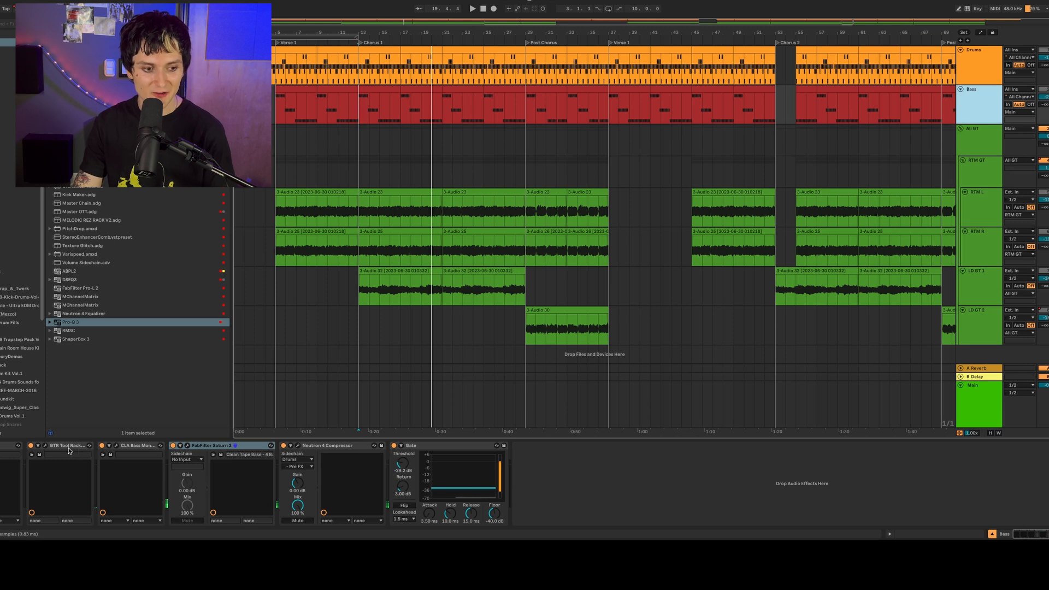
click(71, 451)
key(ctrl+a)
key(ctrl+g)
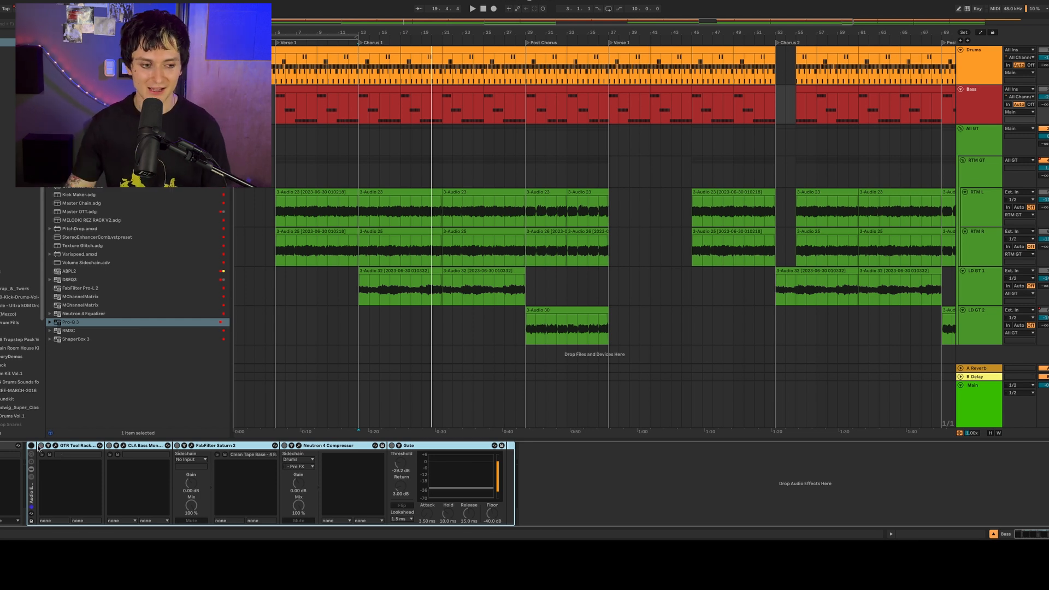
click(2, 445)
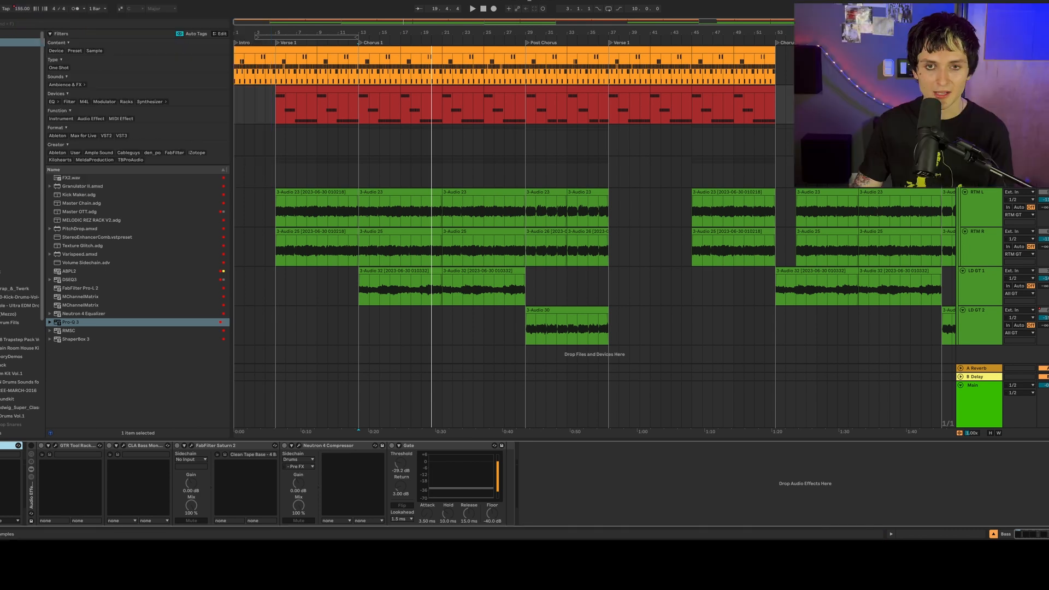
click(2, 446)
drag(300, 38, 525, 23)
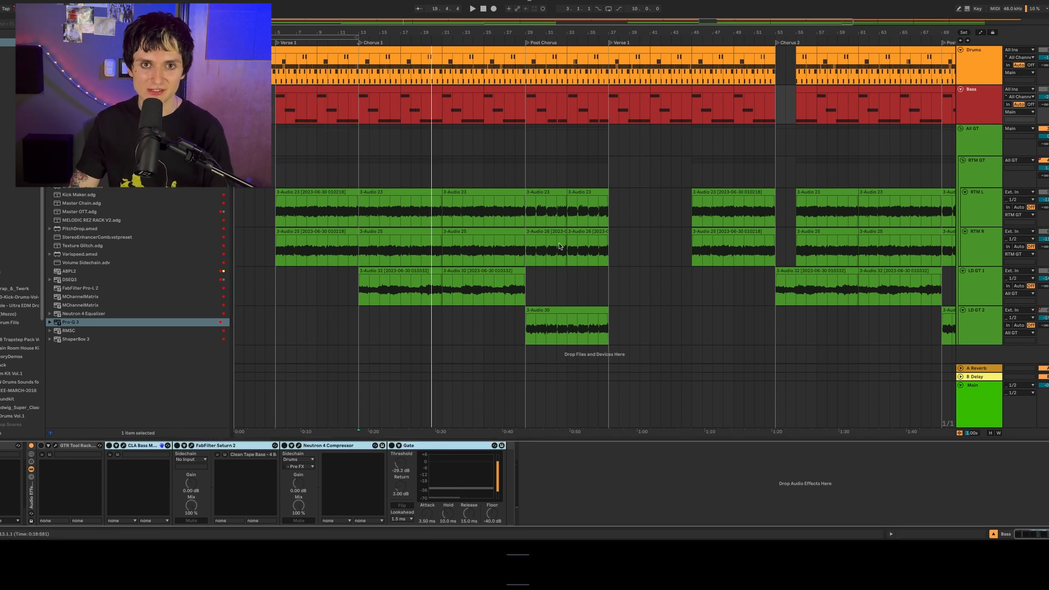
- Open the first bass MIDI clip in Verse 1 and play it to examine its notes and the dry sound
double_click(320, 89)
click(309, 89)
key(space)
scroll(310, 425, down, 4)
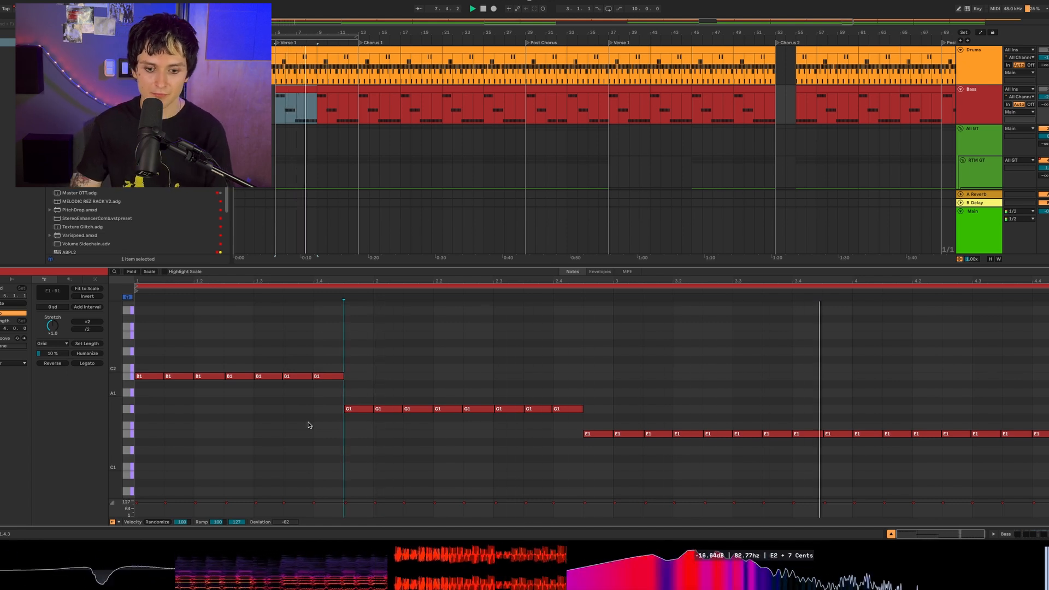
click(309, 420)
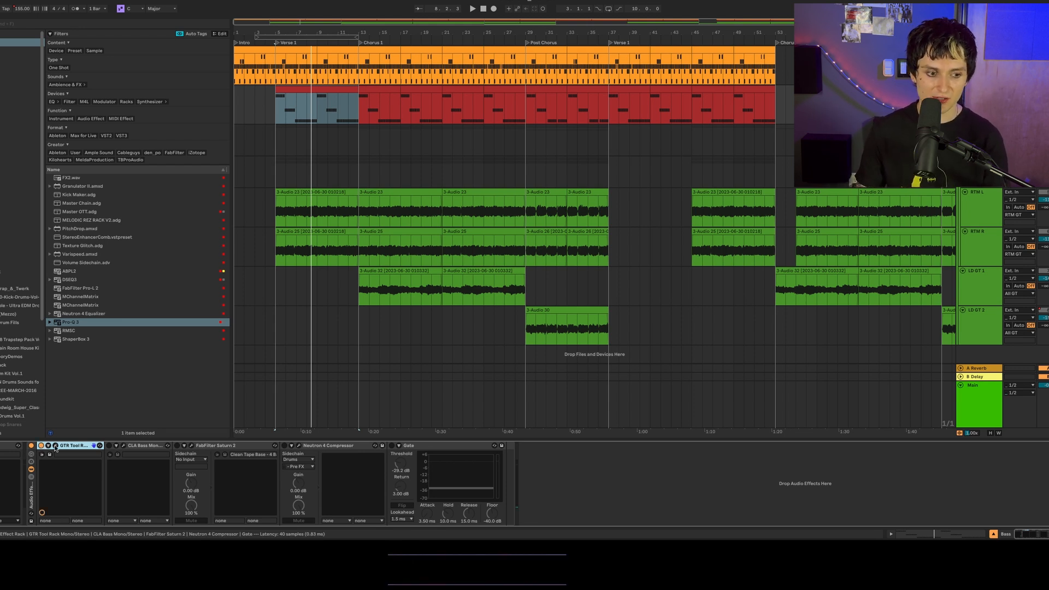
- Open GTR Tool Rack on the Bass track, view its amp settings and preset files, and activate the device
click(55, 447)
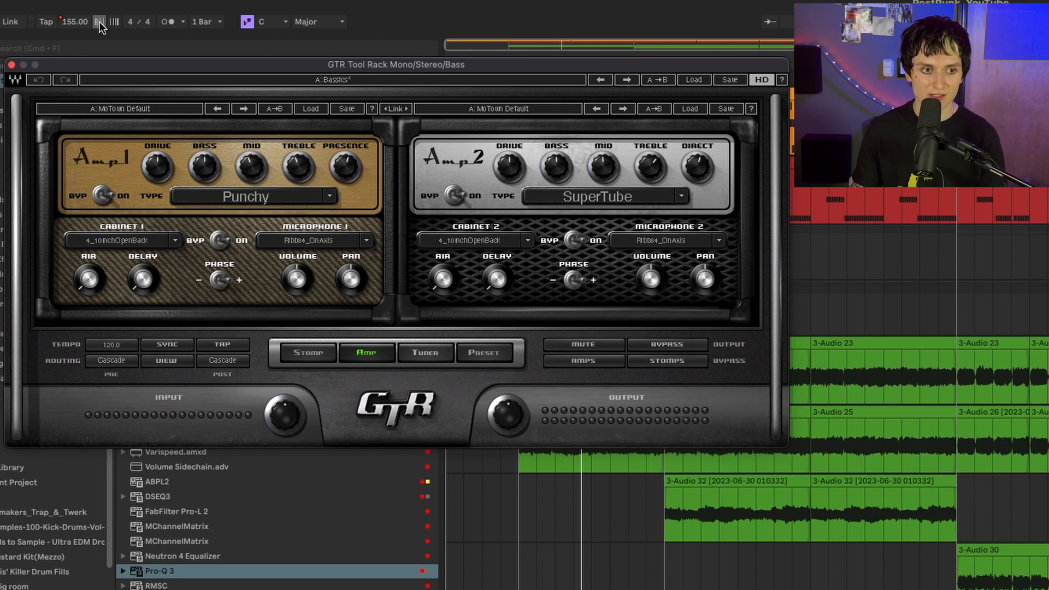
click(470, 355)
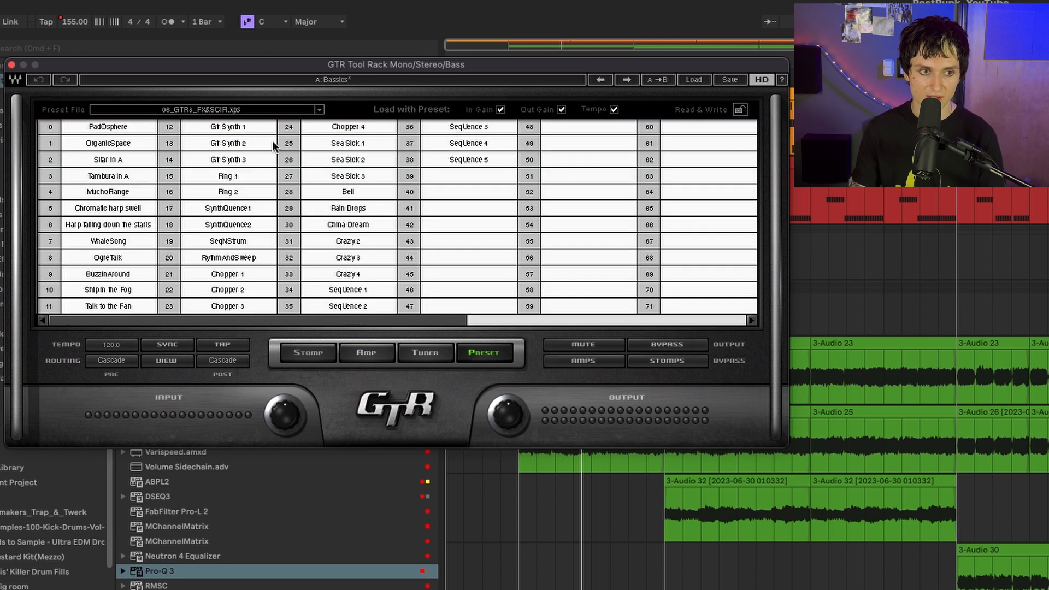
click(320, 110)
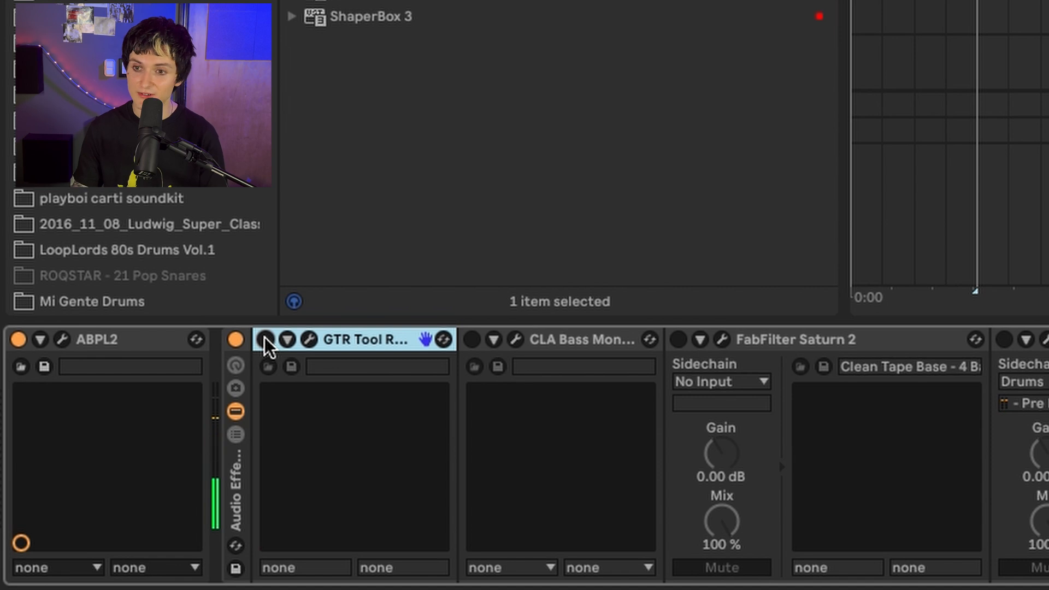
click(266, 340)
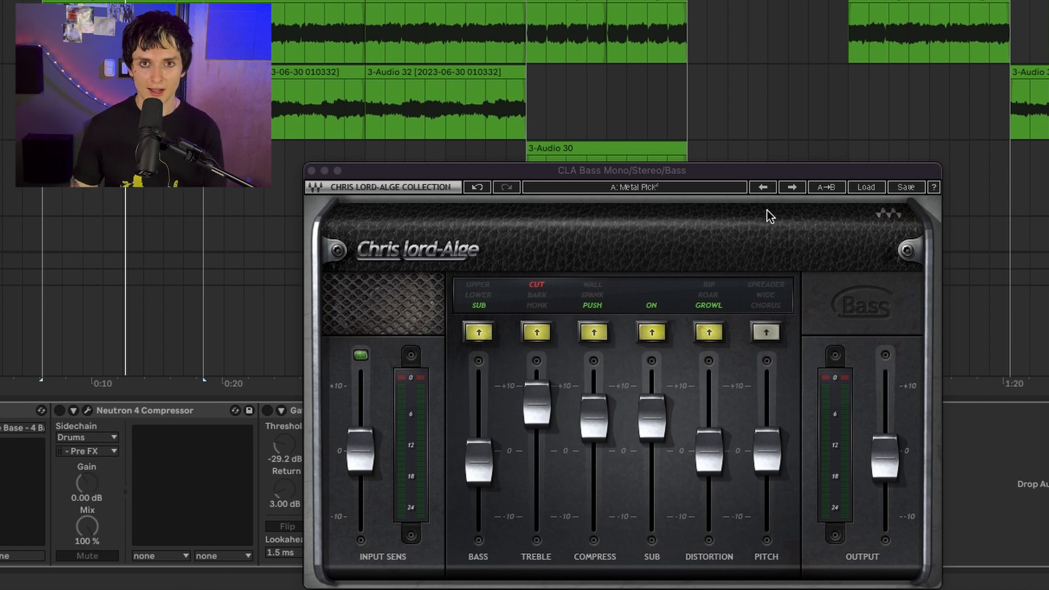
- Review the Bass, Treble, Compress, Distortion and Pitch faders in CLA Bass, and turn off its Sub section
mouse_move(476, 464)
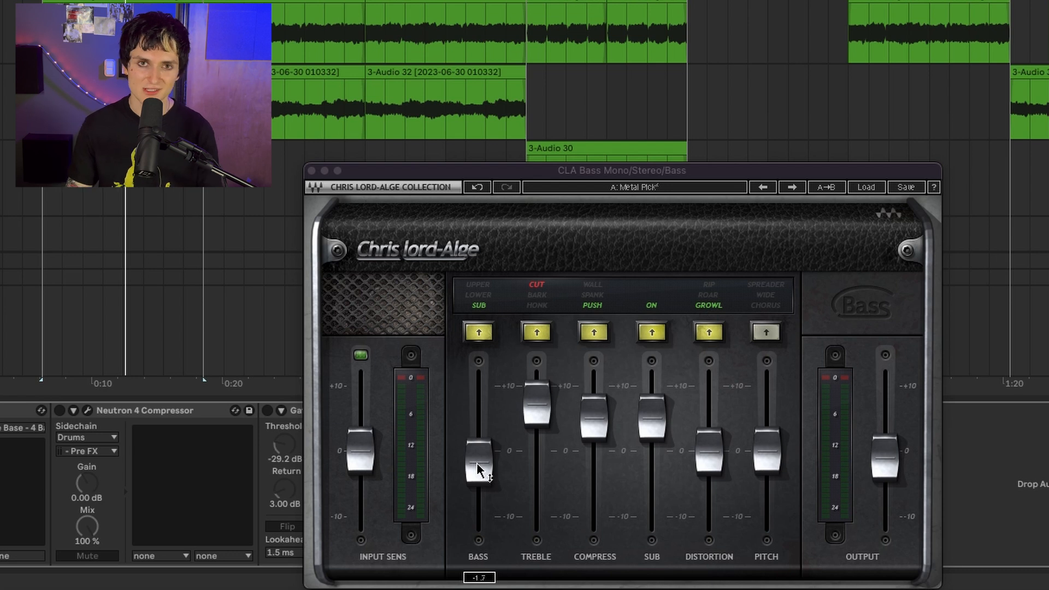
click(476, 463)
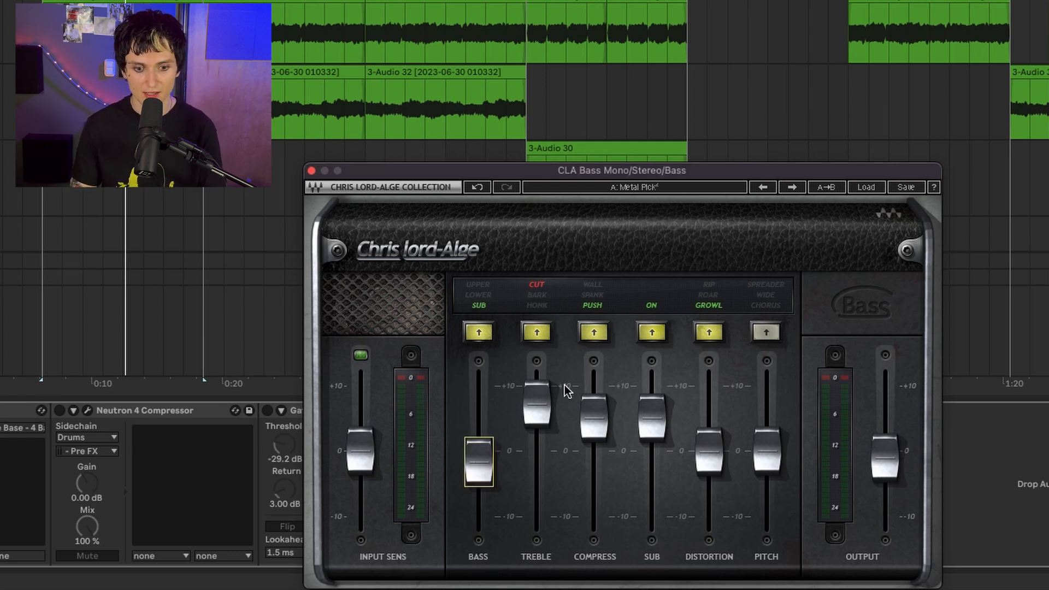
click(538, 409)
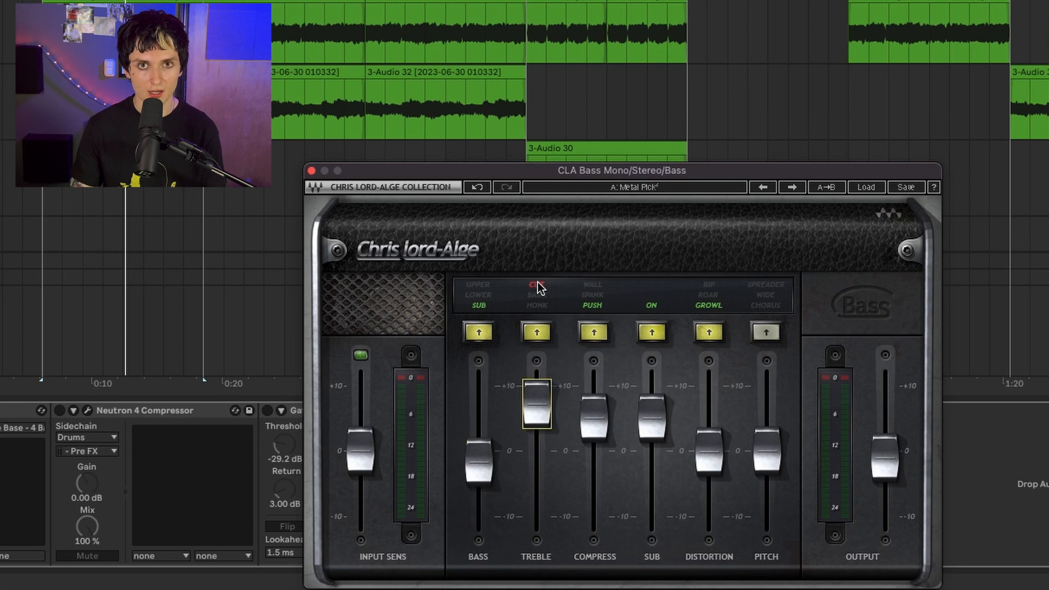
click(539, 416)
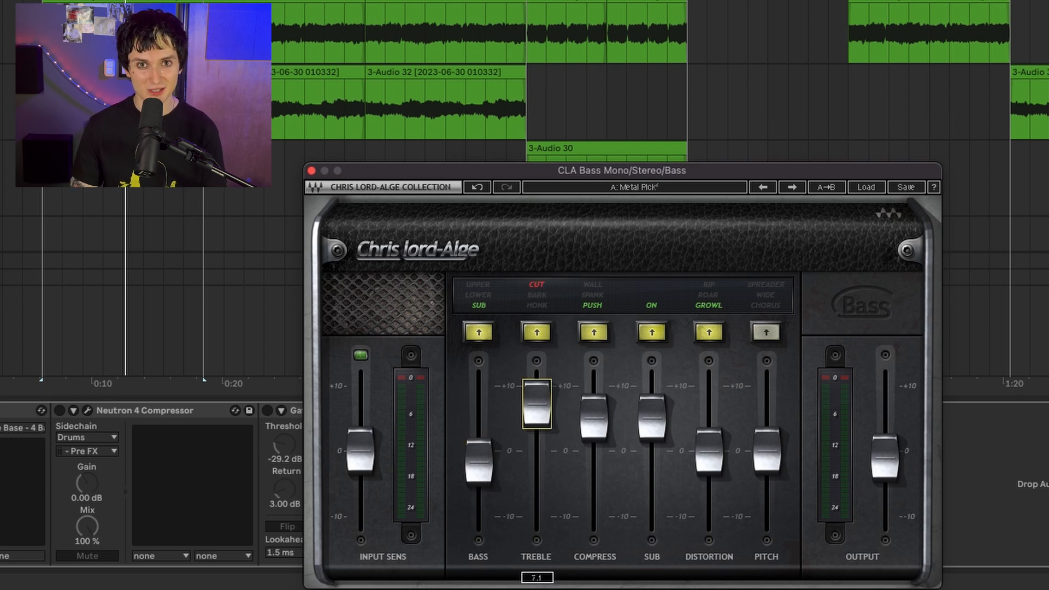
click(601, 437)
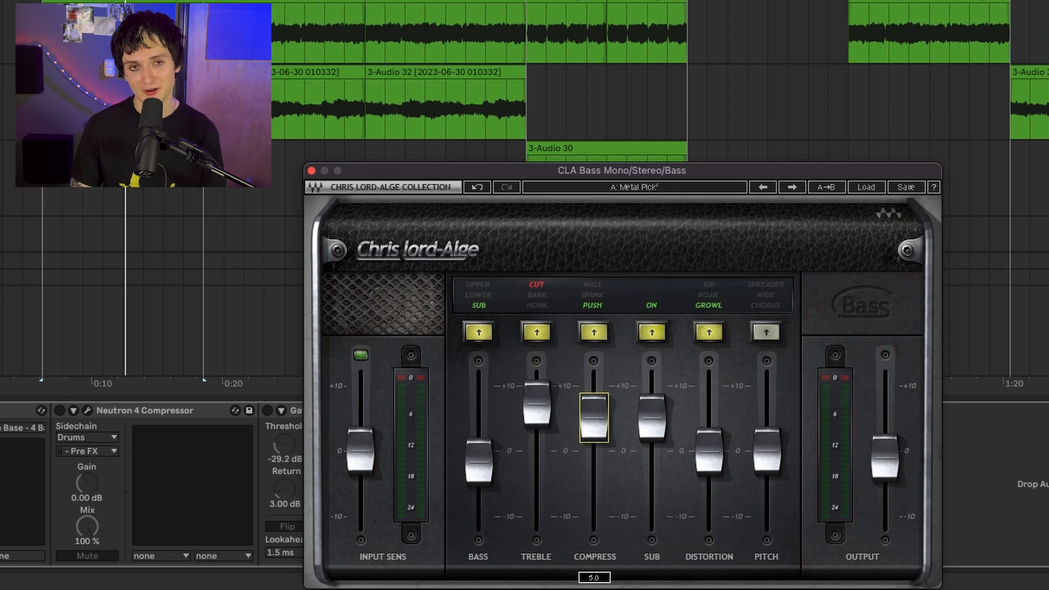
click(644, 248)
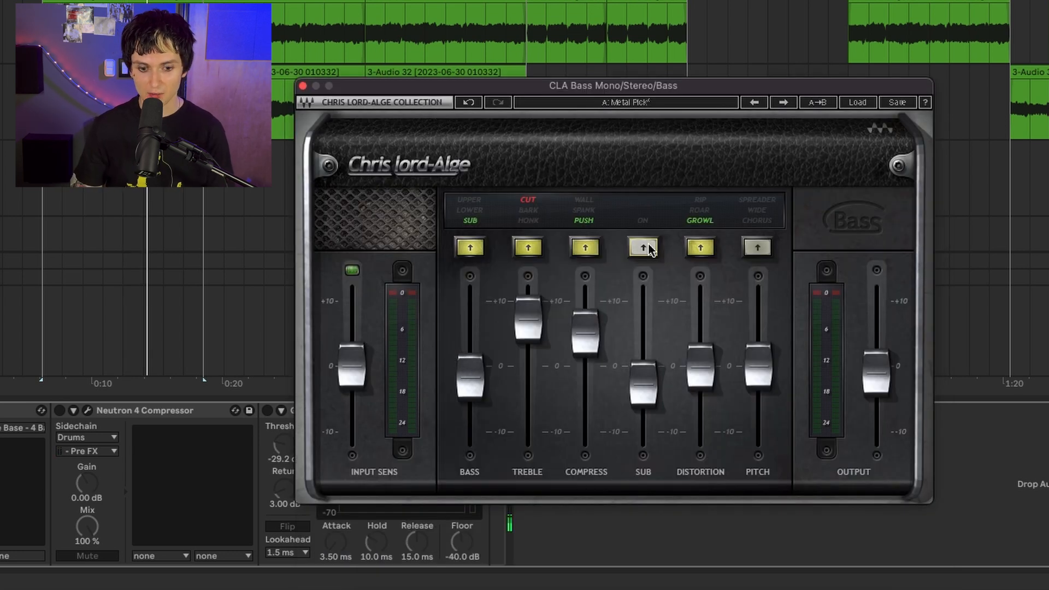
mouse_move(707, 364)
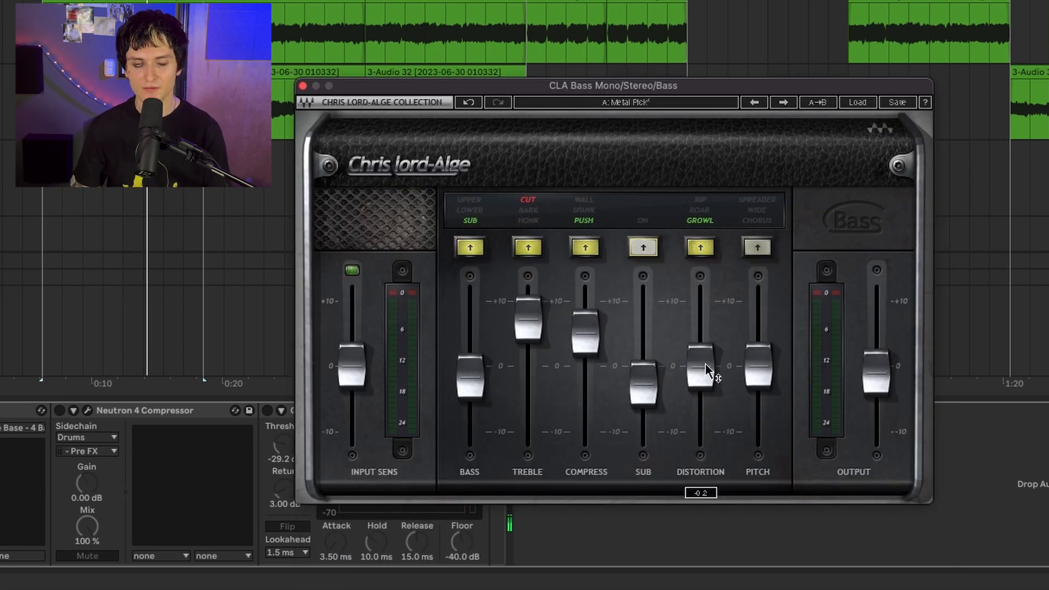
click(700, 367)
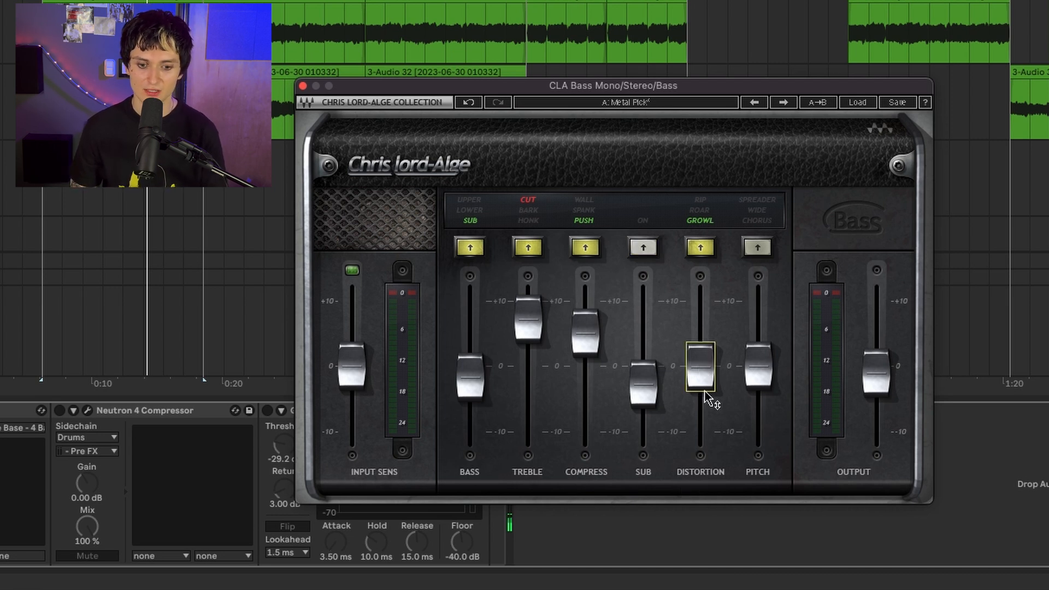
mouse_move(759, 361)
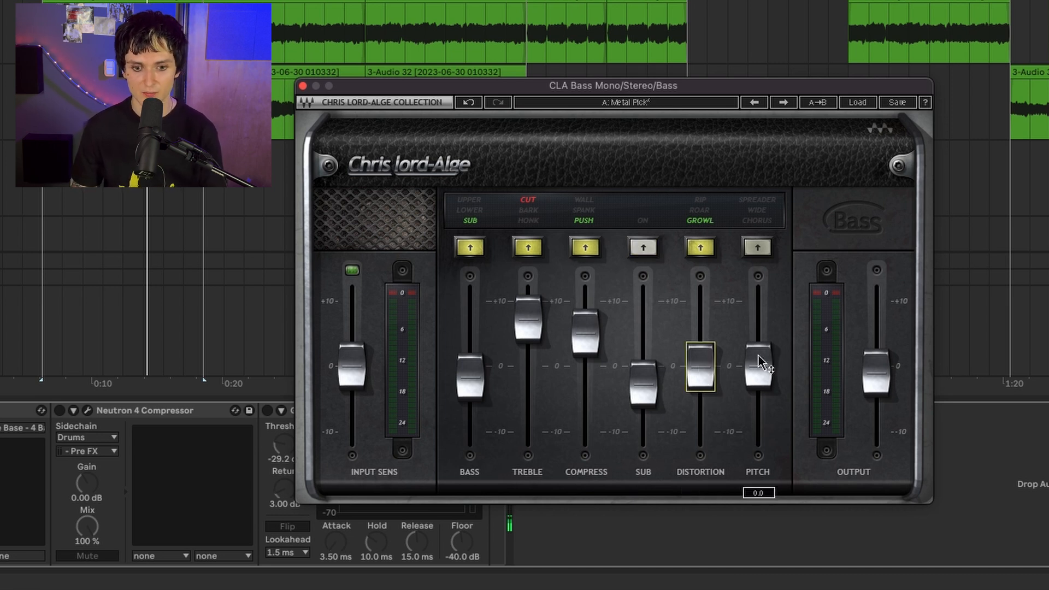
- Play the bass line and compare it with CLA Bass switched off and back on
key(space)
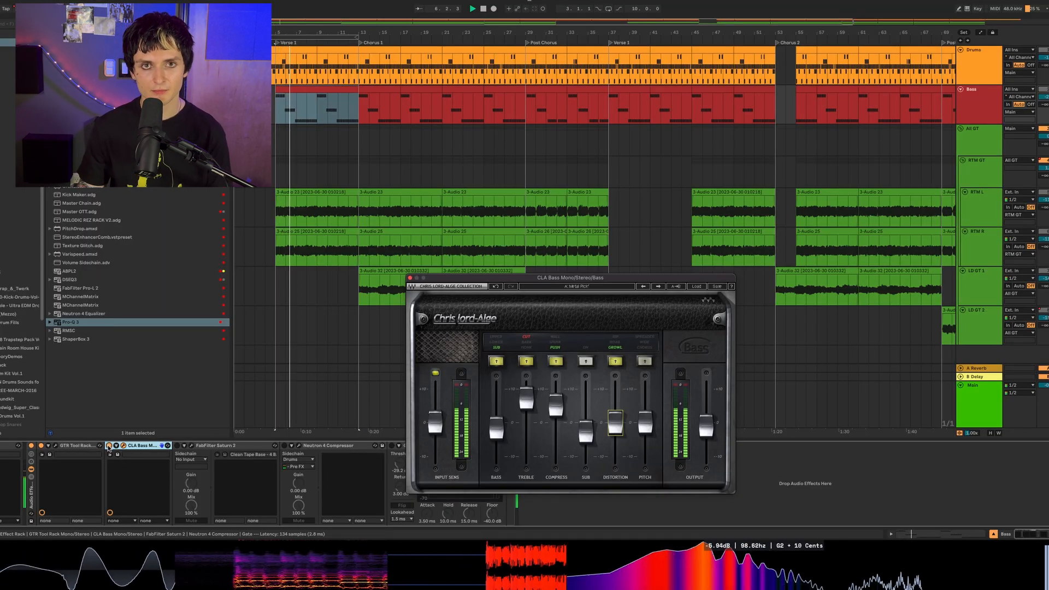
click(109, 446)
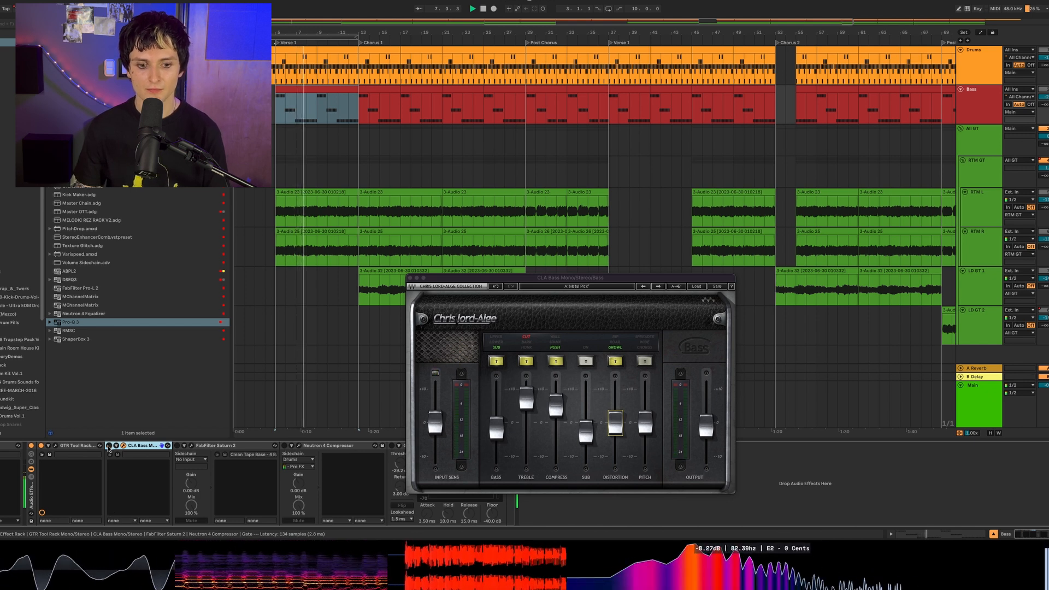
click(108, 446)
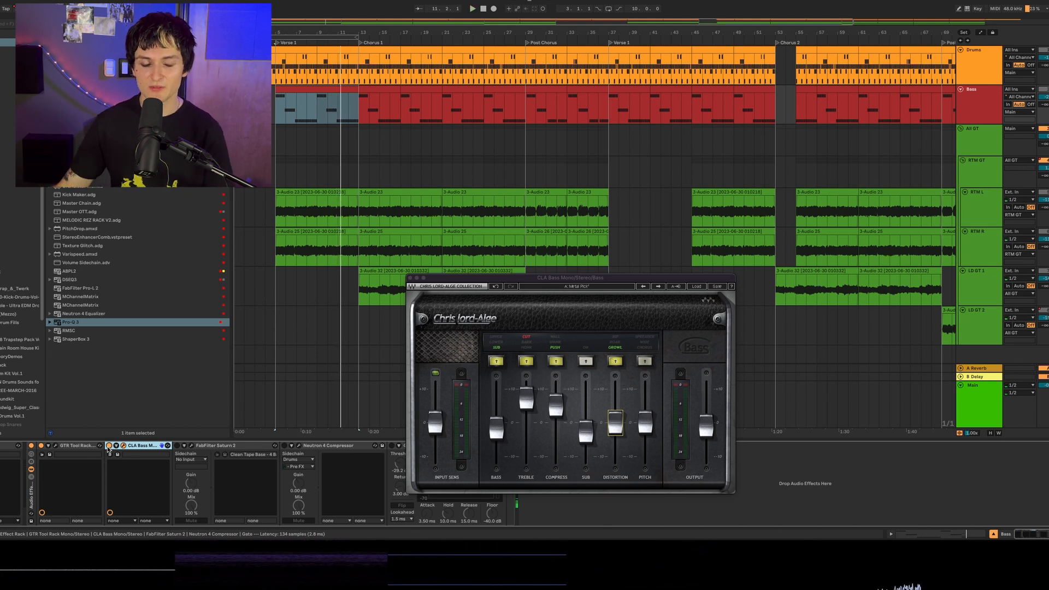
- Activate FabFilter Saturn 2 on the Bass track, open its window in place of CLA Bass, and compare the bass with it off and on
click(179, 447)
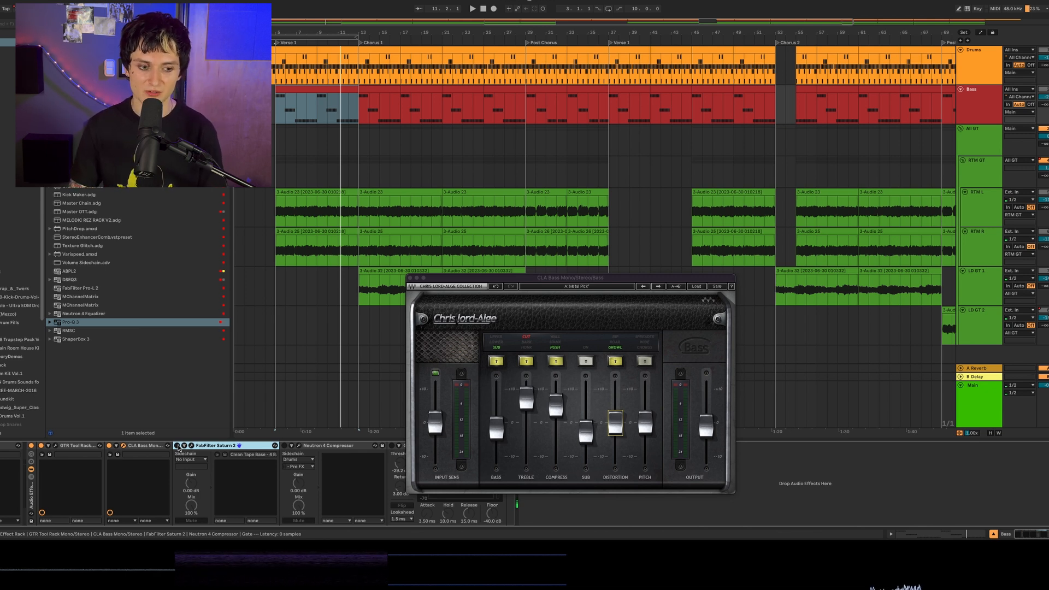
click(410, 279)
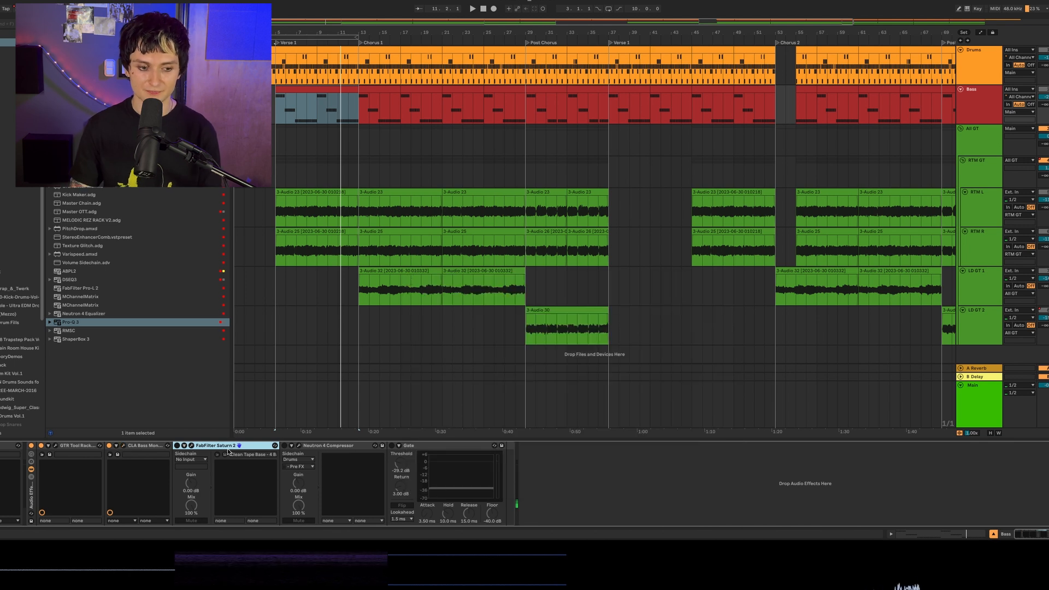
click(191, 447)
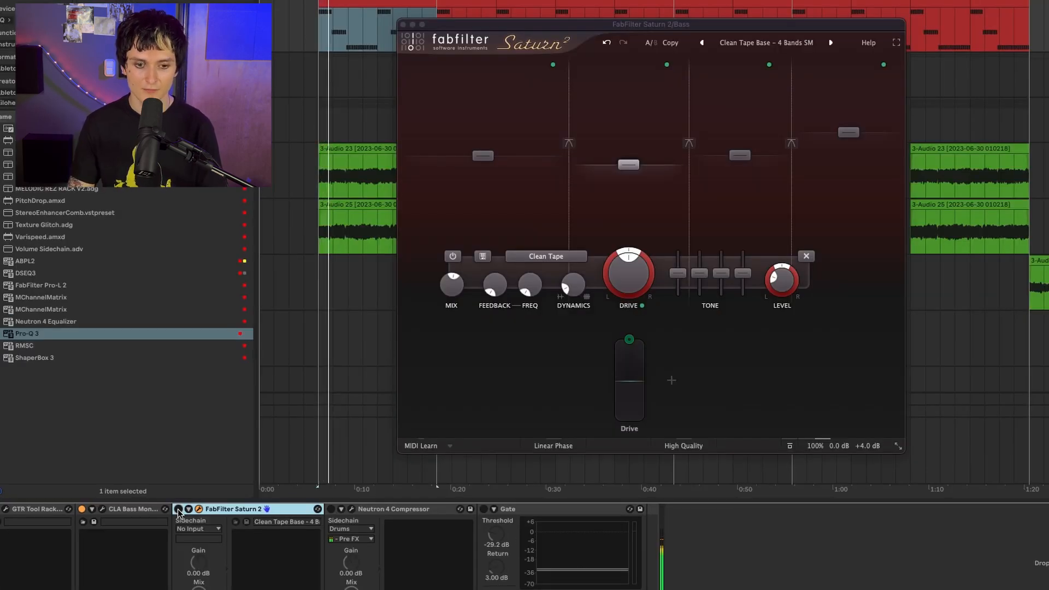
click(178, 509)
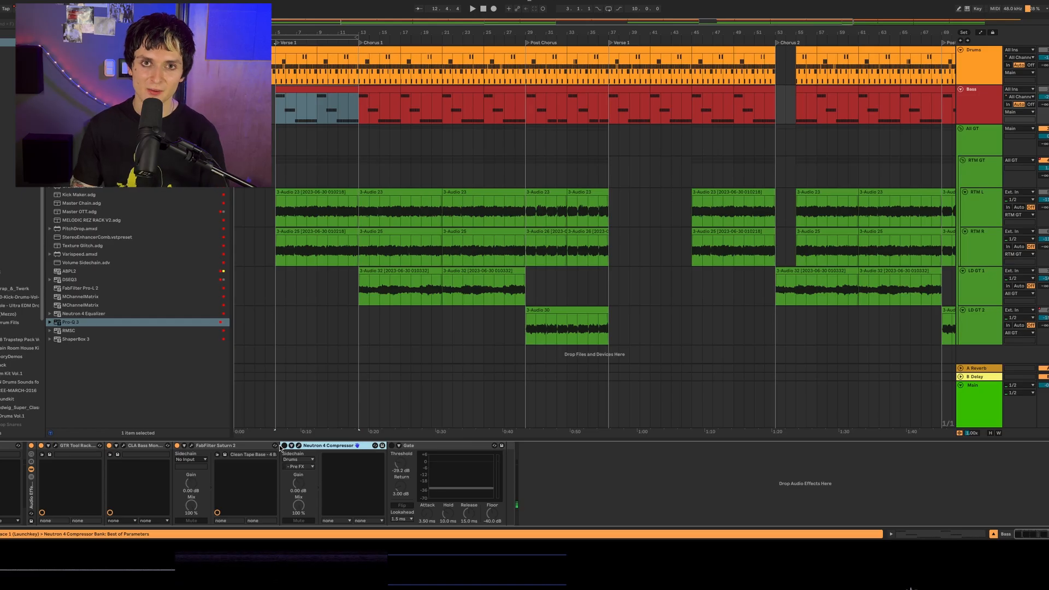
- Activate Neutron 4 Compressor on the Bass track and open its window
click(284, 446)
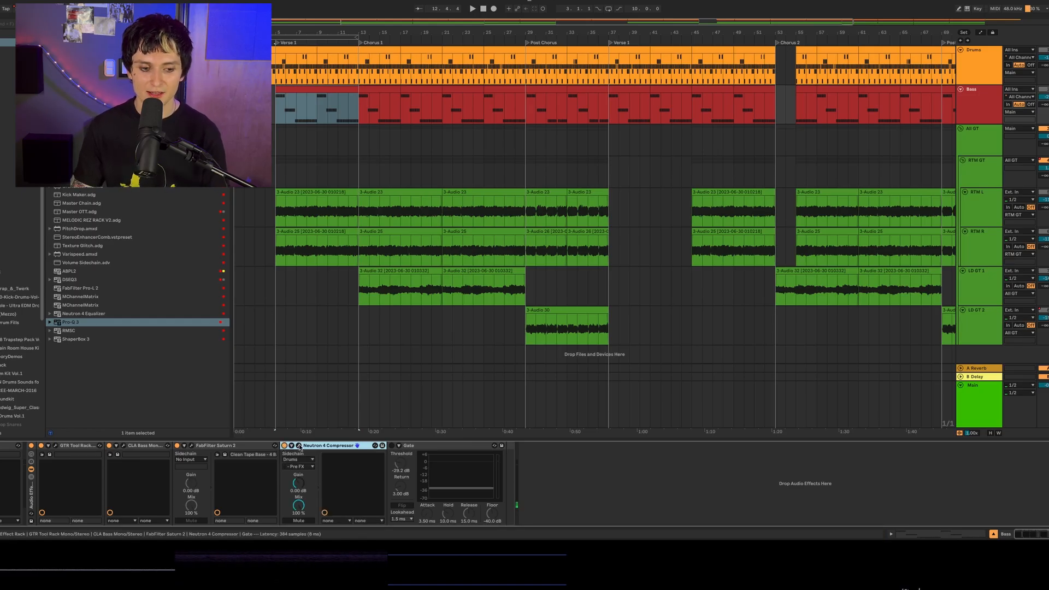
click(299, 447)
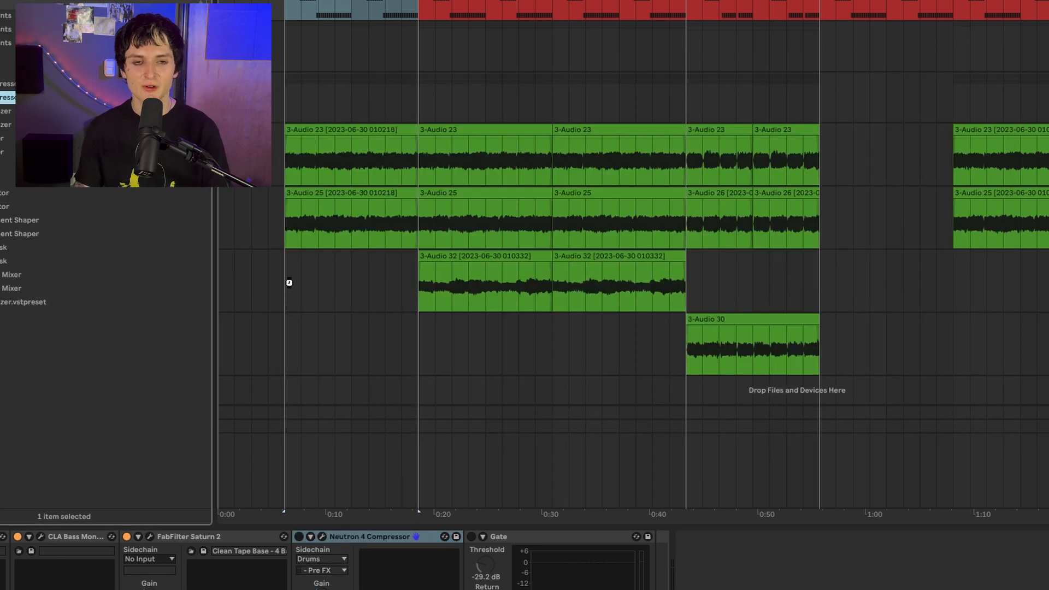
- Add a second Neutron 4 Compressor after the Gate, set its low band to Modern and raise that band's upper crossover
click(706, 537)
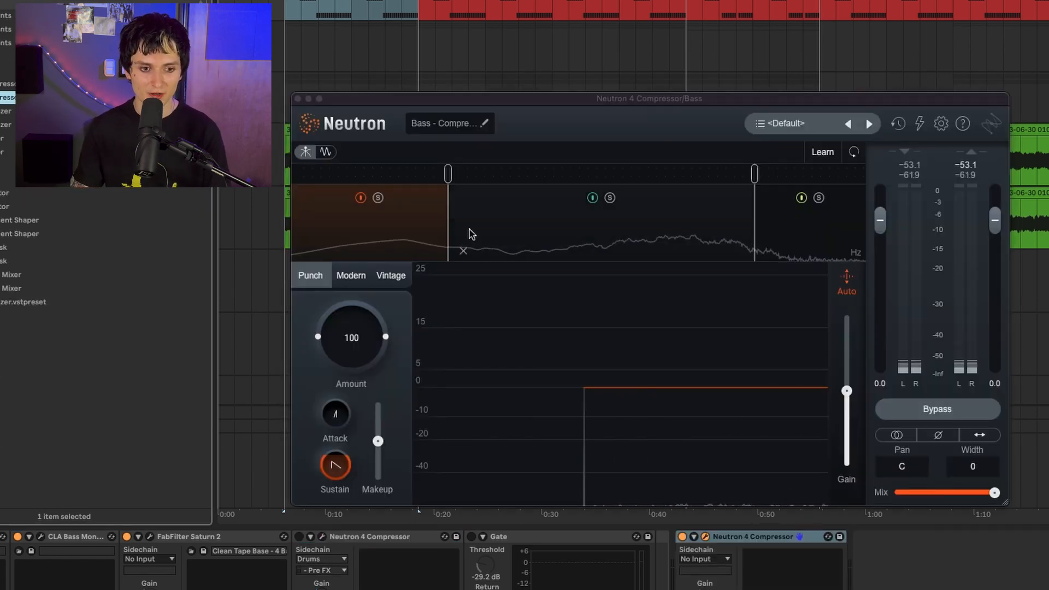
click(349, 276)
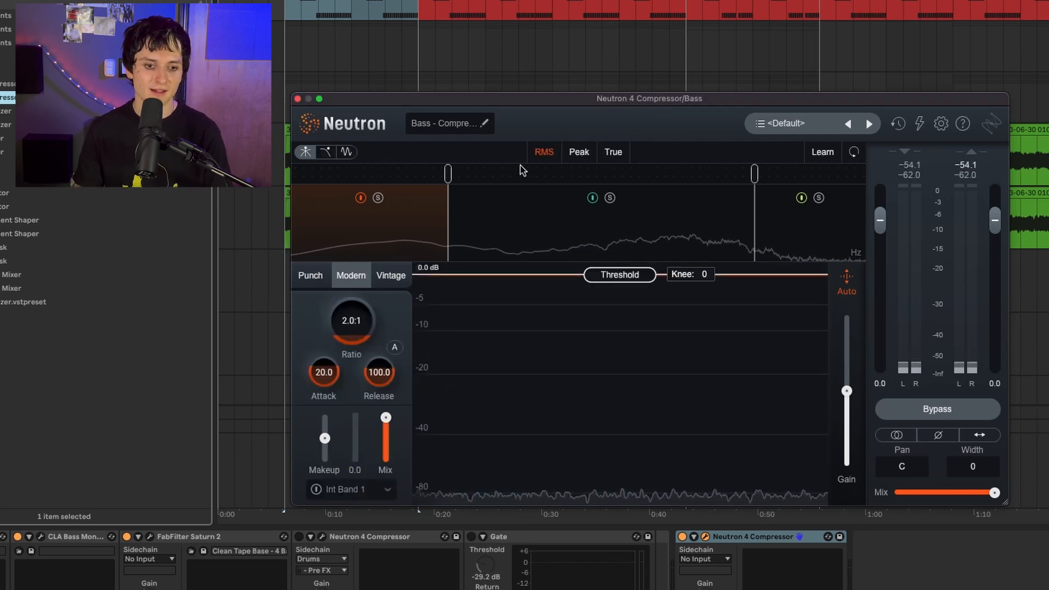
drag(448, 174, 486, 181)
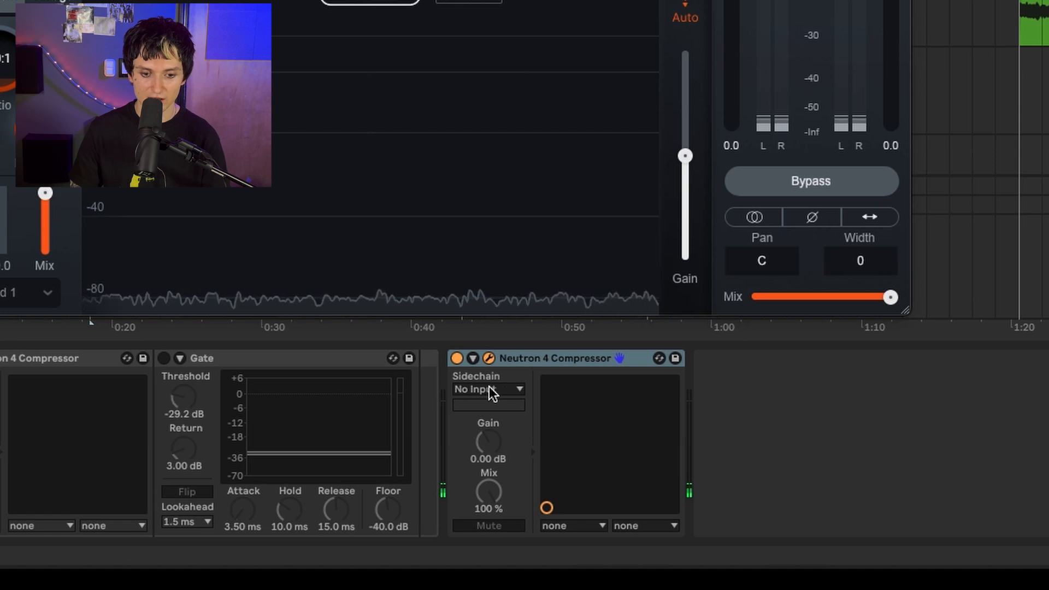
- Side-chain the second compressor from Drums Pre FX using Ext Full and Peak detection, with ratio 6.0:1, attack 2.0, release 80.0 and threshold -34.0 dB
click(706, 559)
click(490, 411)
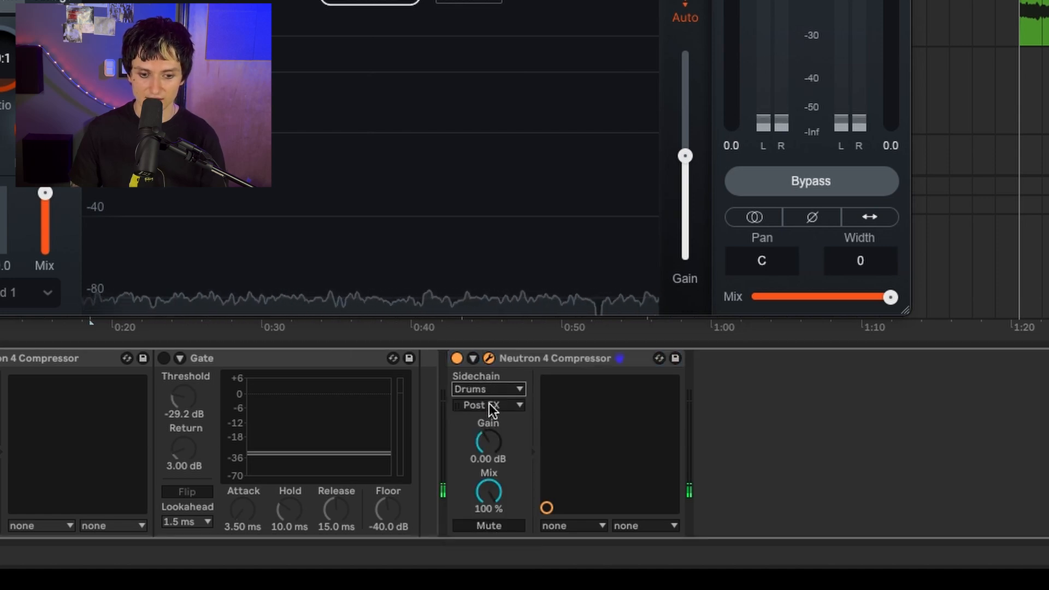
click(490, 405)
click(522, 137)
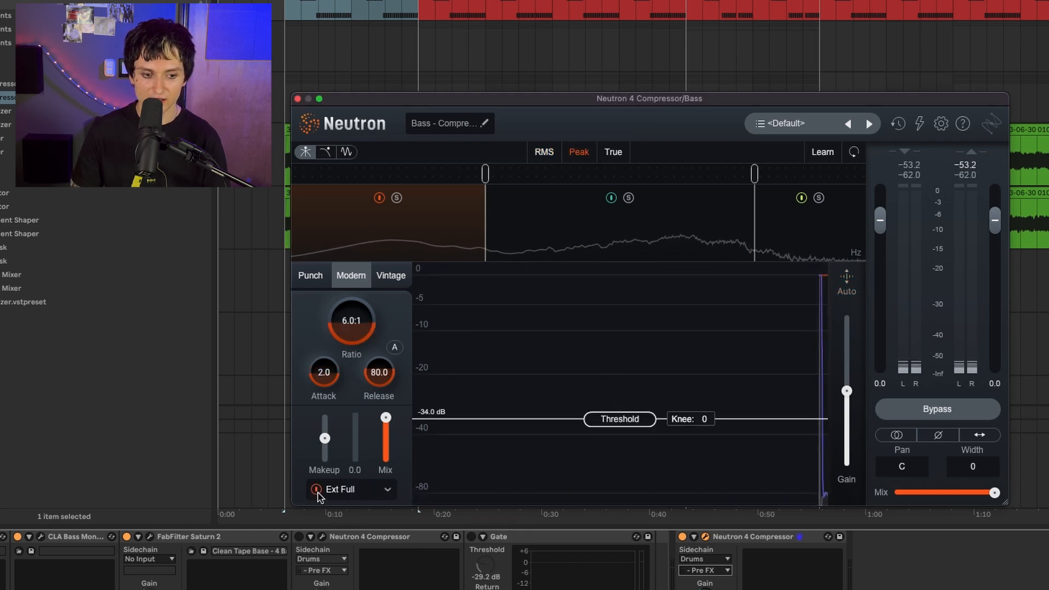
click(364, 494)
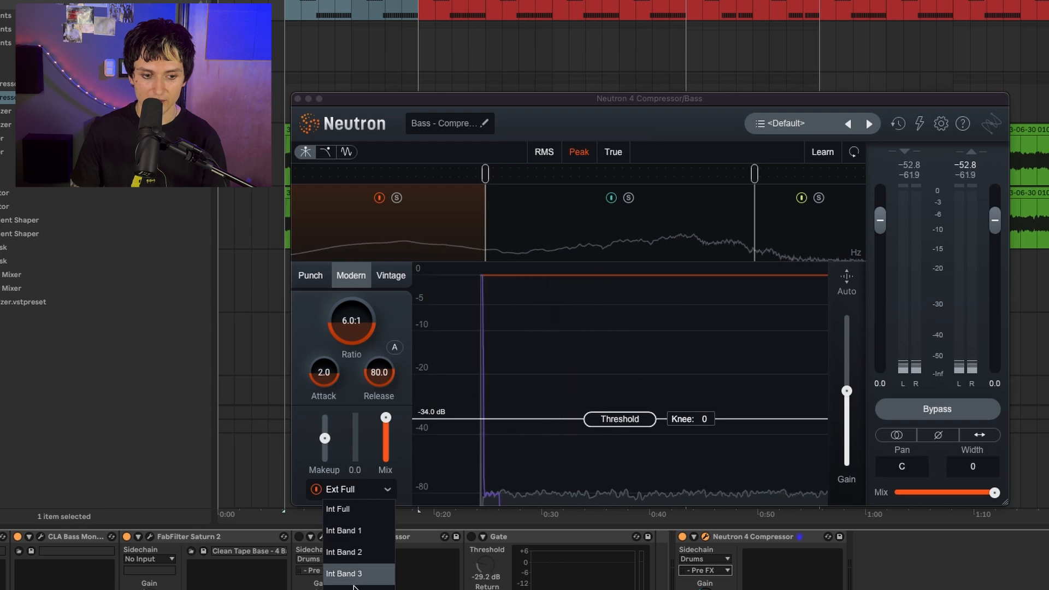
click(388, 491)
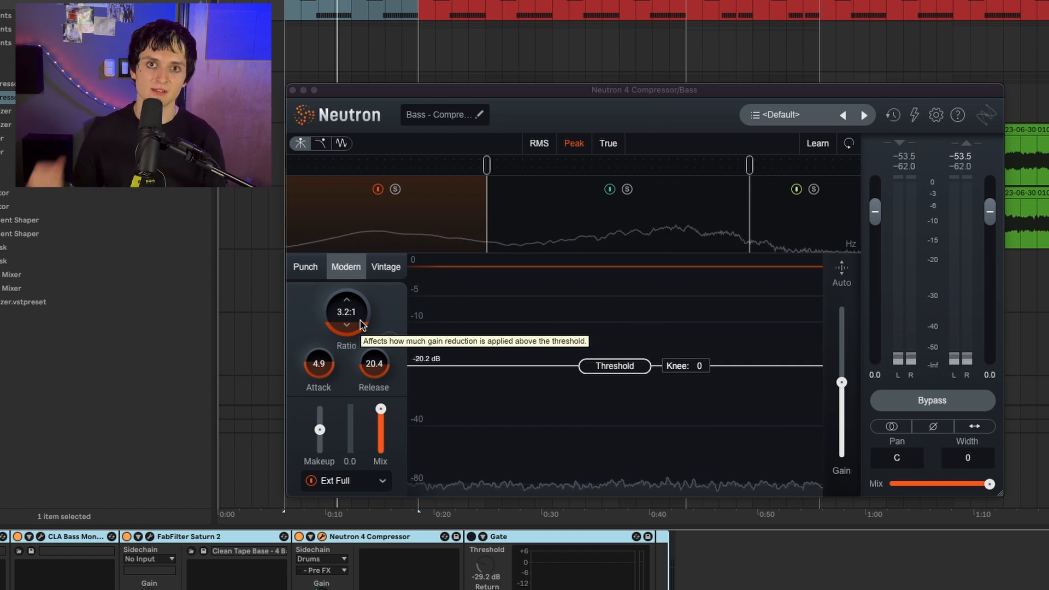
- Activate the Gate on the Bass track and play the Verse 1 bass through the full effects chain
key(space)
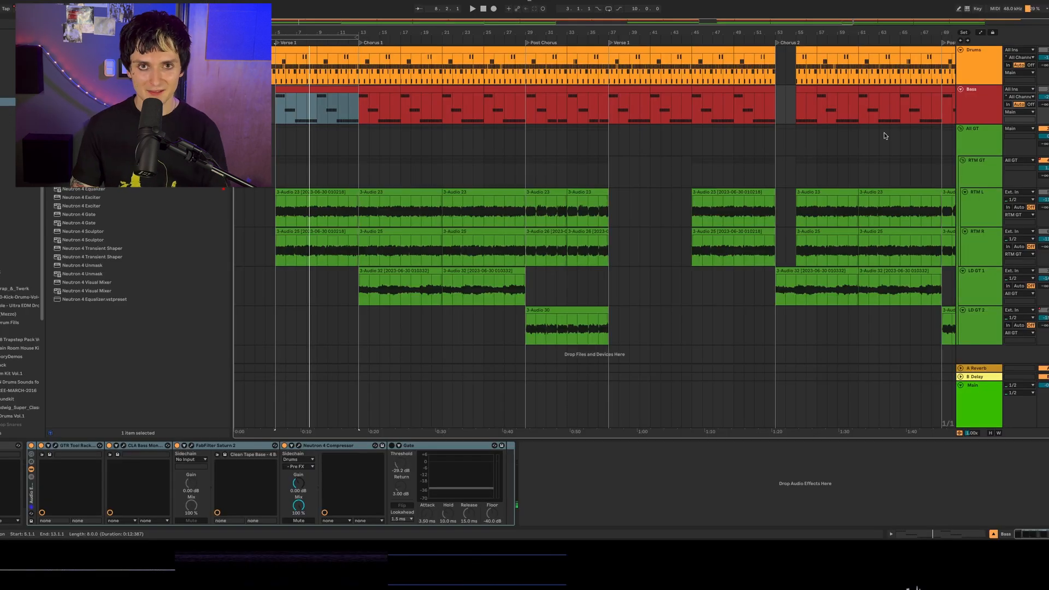
click(979, 113)
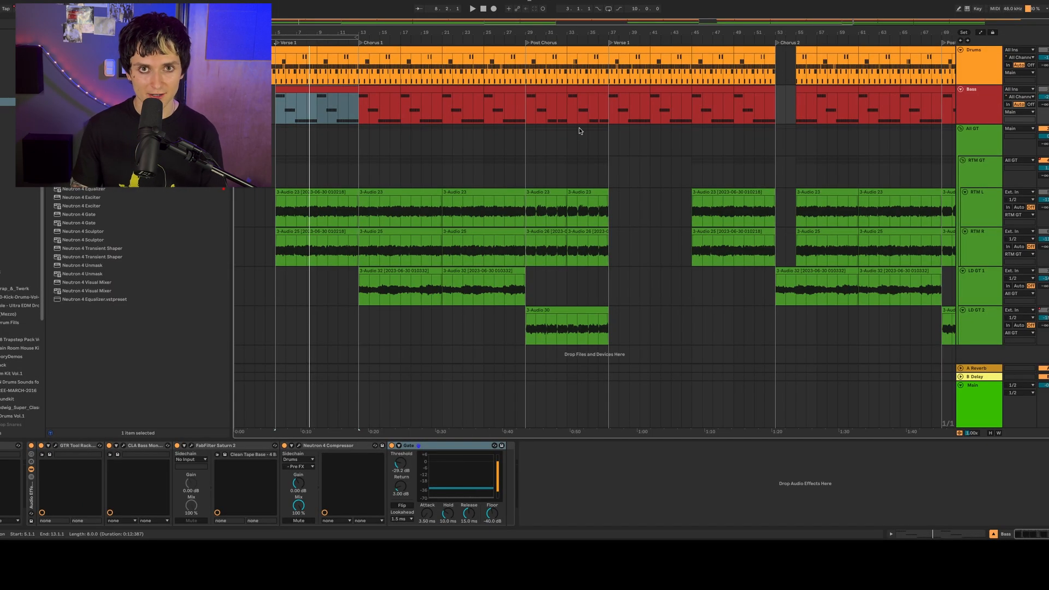
key(space)
click(322, 96)
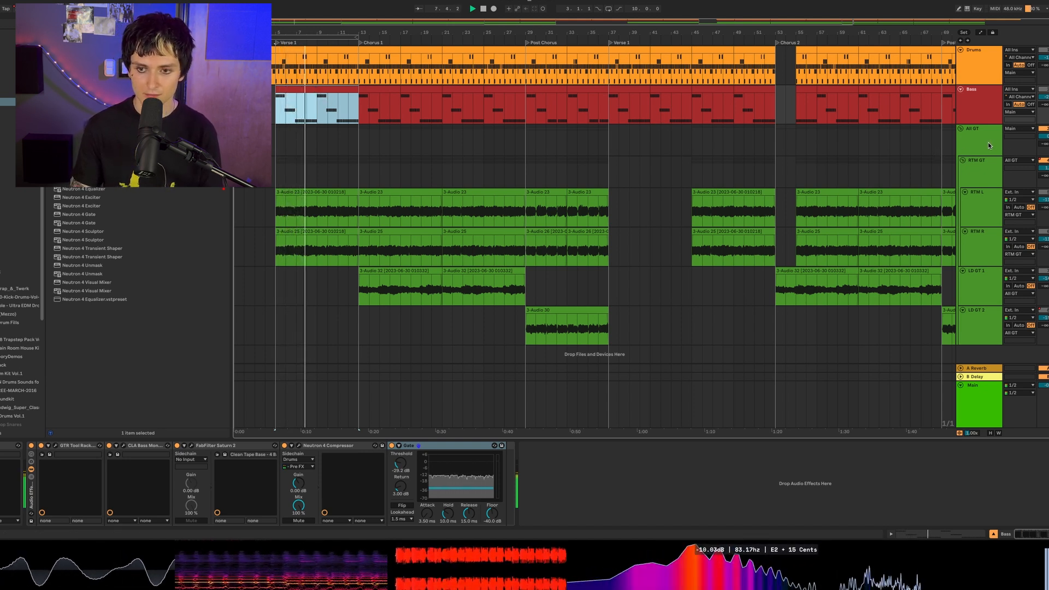
- Play the verse with the All GT guitar group and return to the Bass track
click(1048, 130)
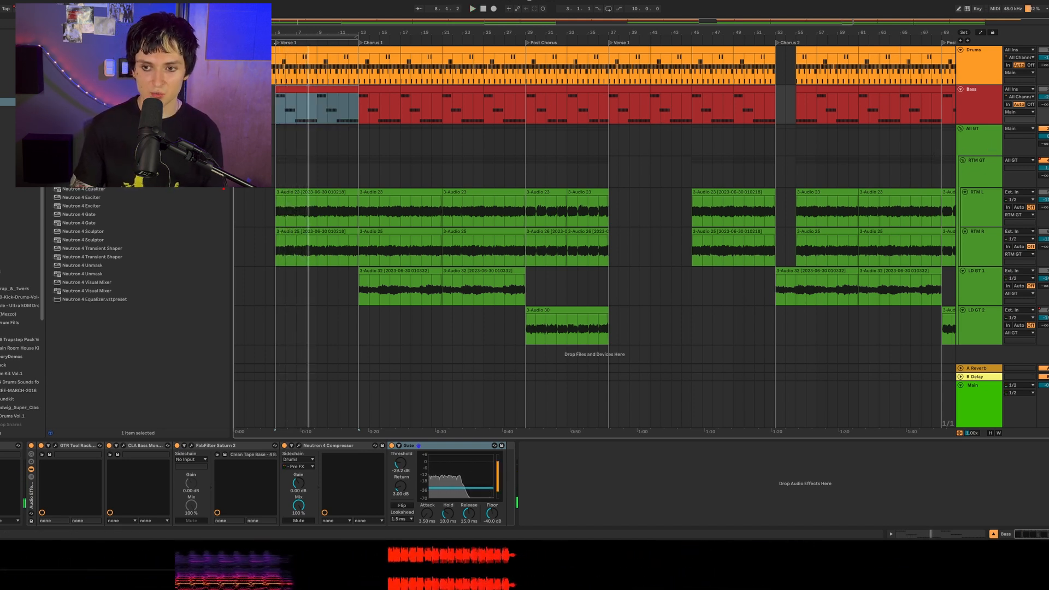
key(space)
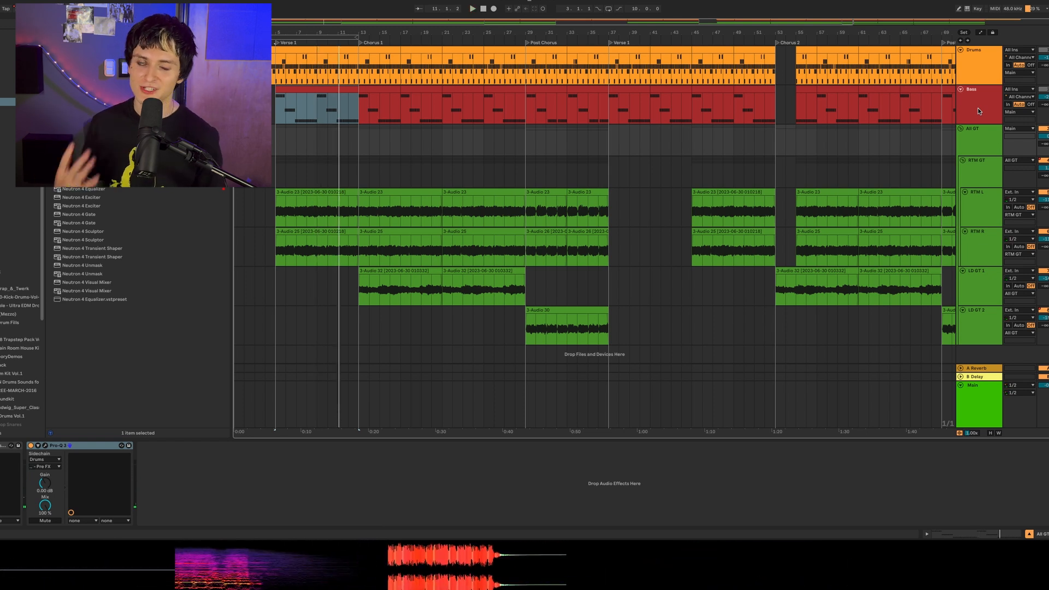
click(979, 111)
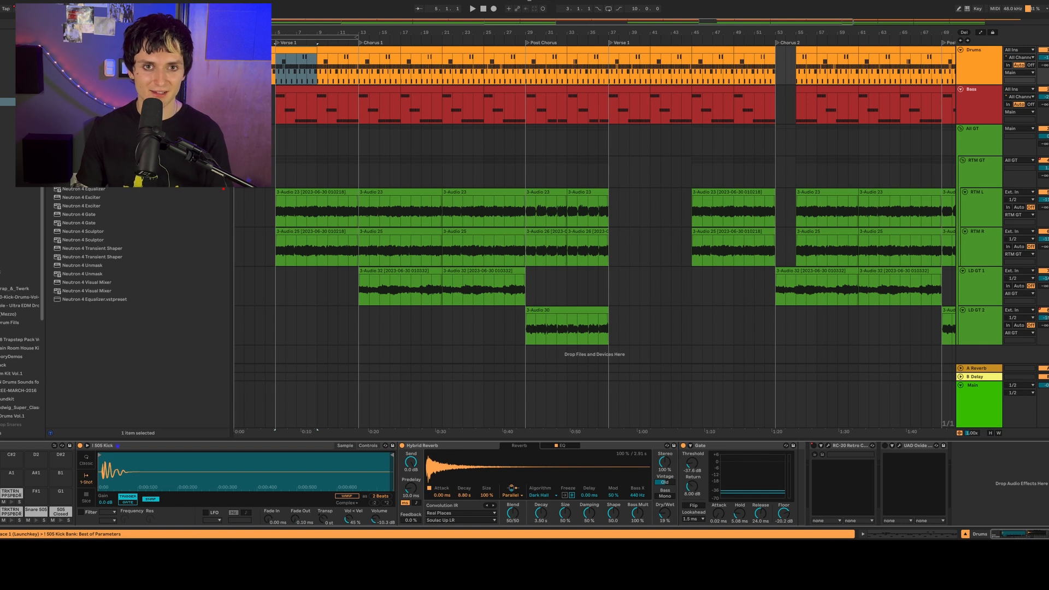
- Audition the 505 Closed Hat pad, then examine the 505 Kick's Hybrid Reverb and Gate settings and play the drums
click(61, 522)
click(61, 521)
click(61, 521)
click(62, 521)
click(61, 522)
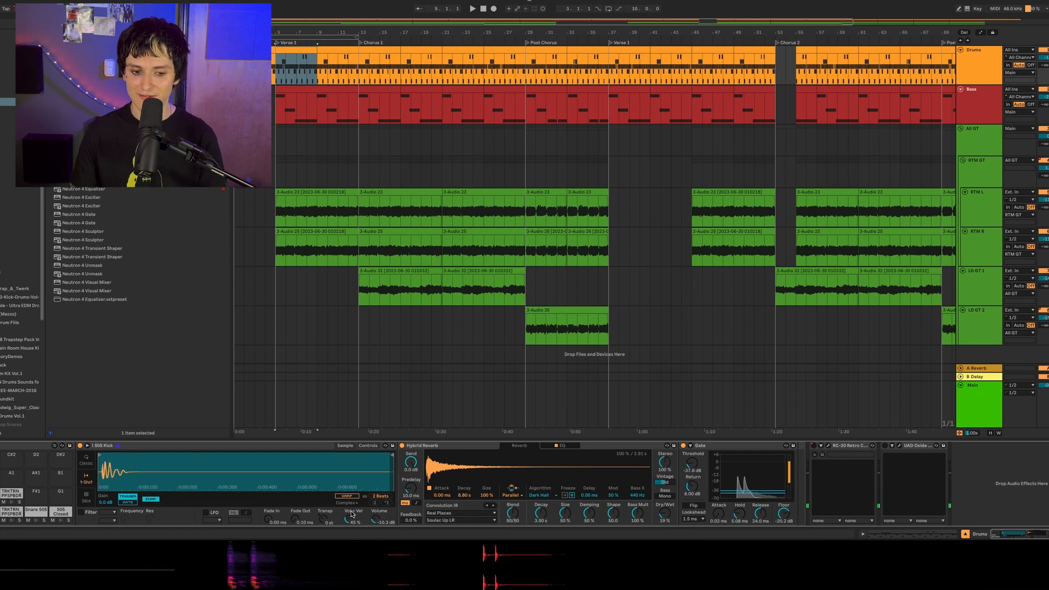
click(442, 448)
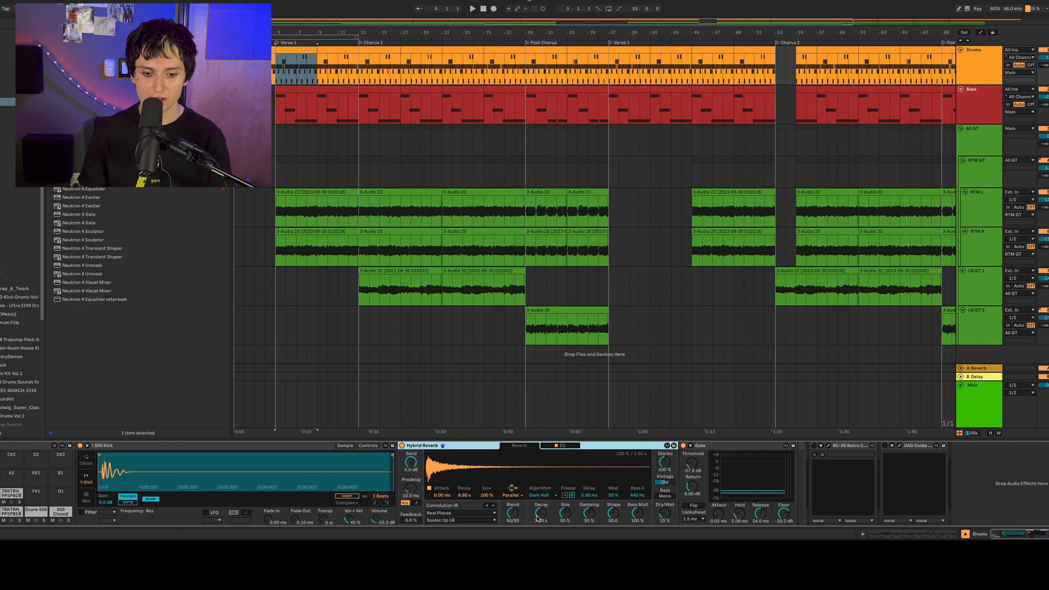
drag(664, 516, 666, 516)
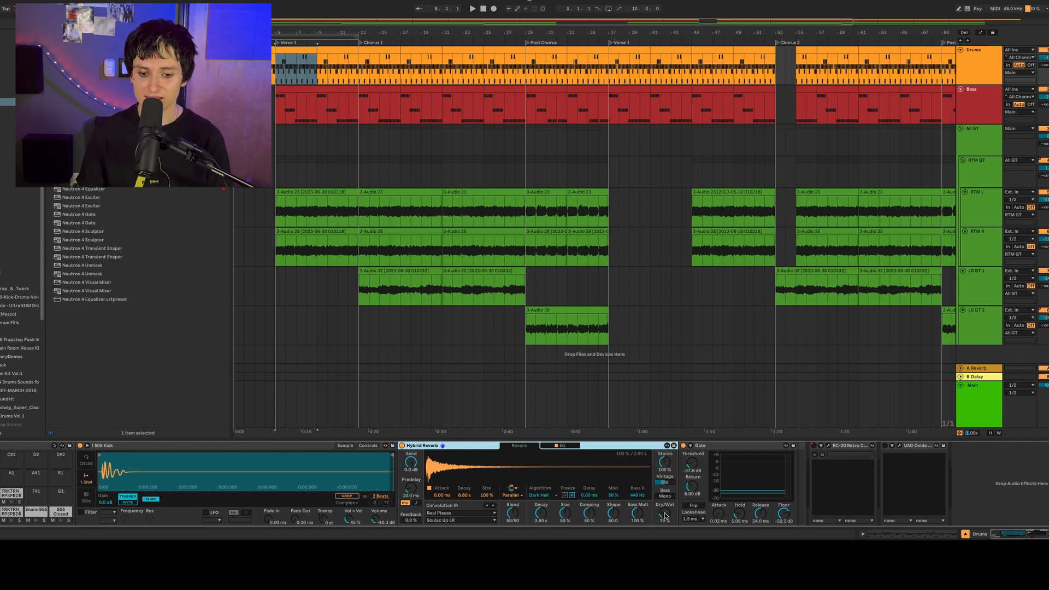
click(663, 483)
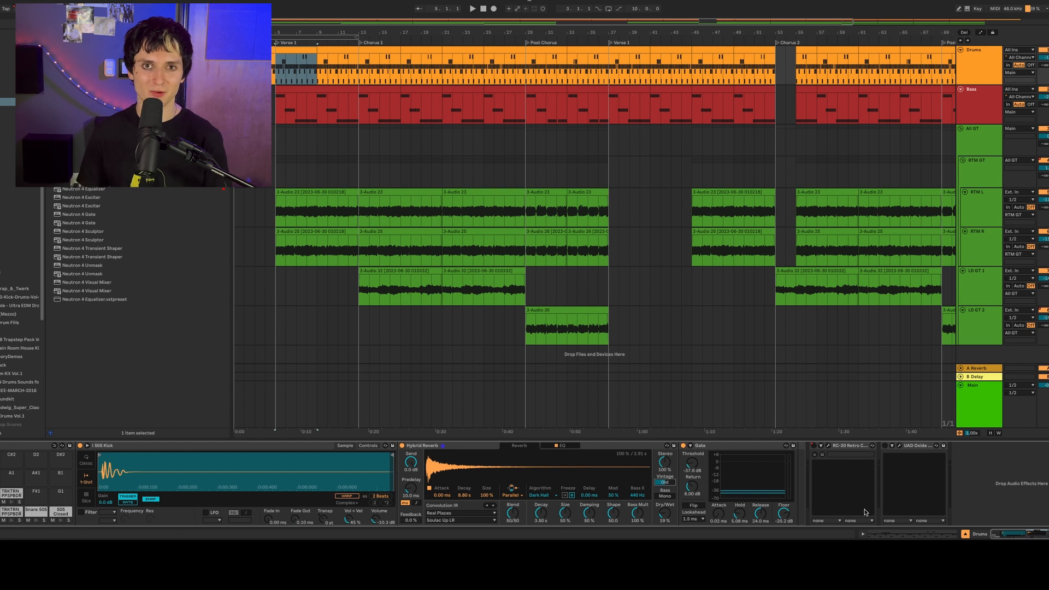
click(713, 449)
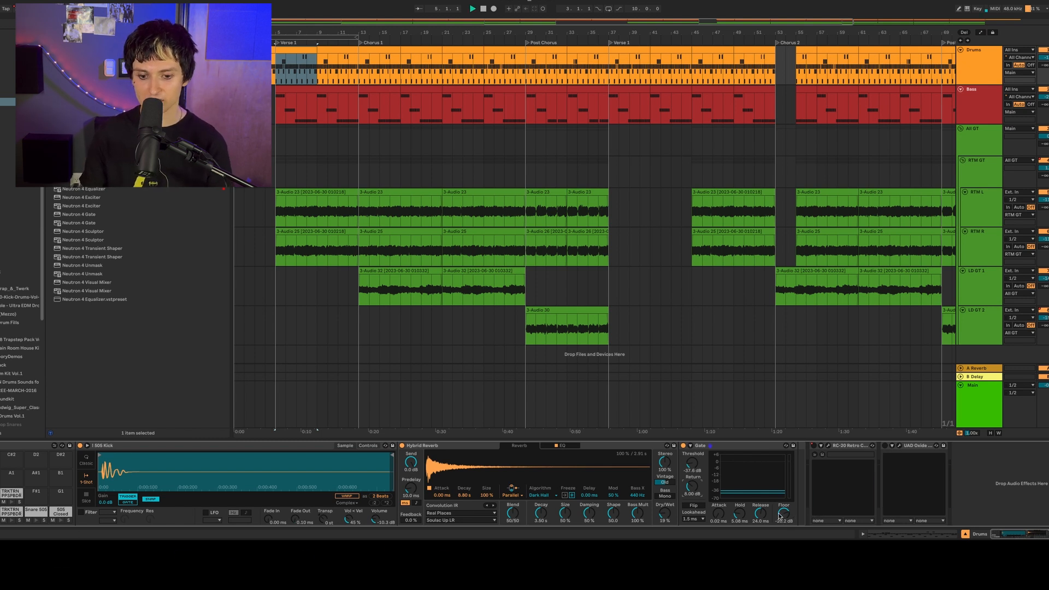
key(space)
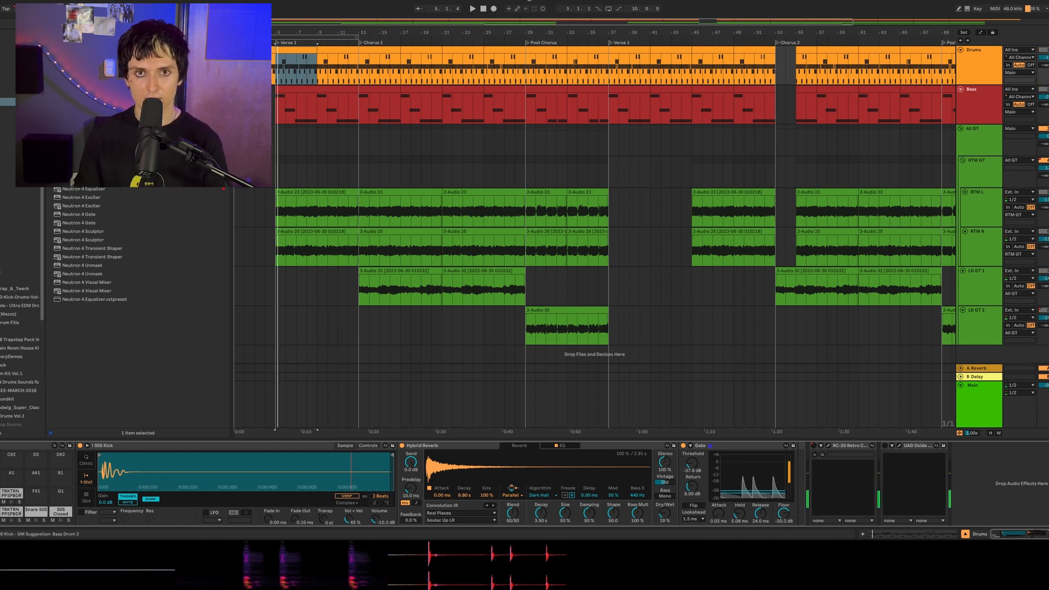
- Audition the Snare 505 and 505 Closed Hat pads and view the device chain on each
click(35, 520)
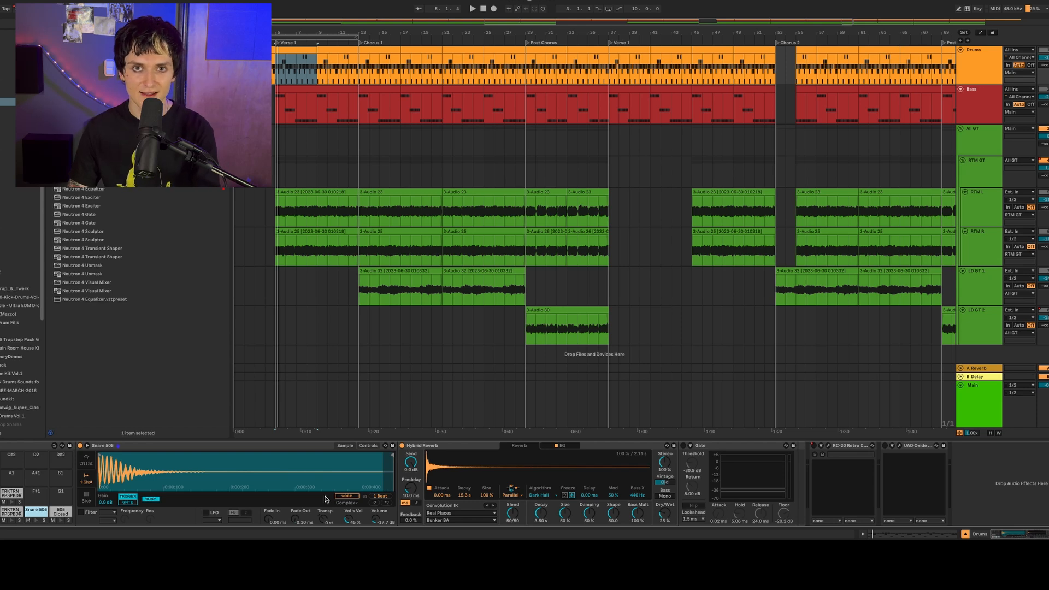
click(37, 521)
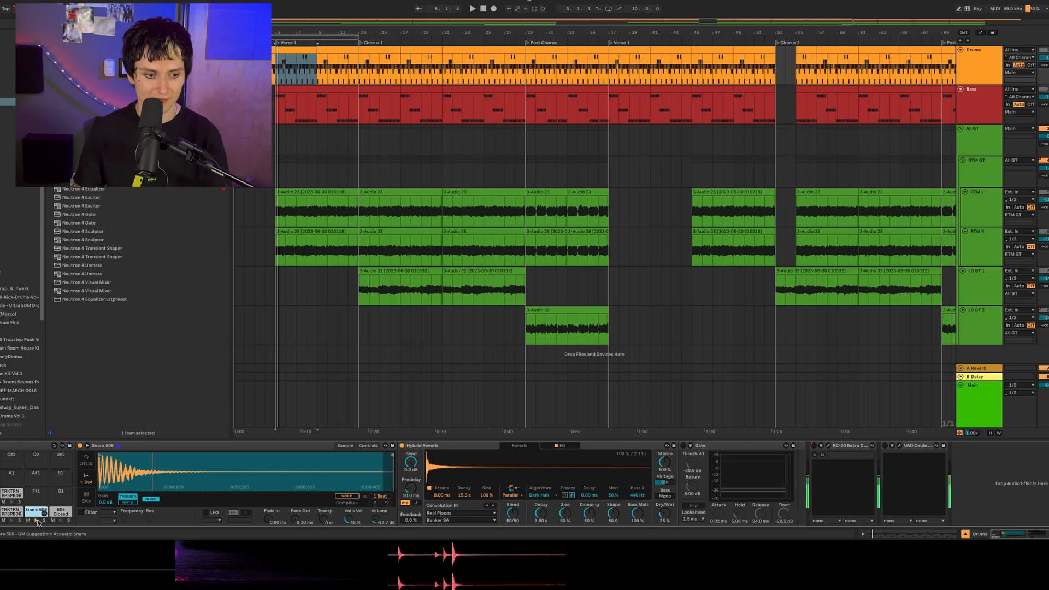
click(61, 520)
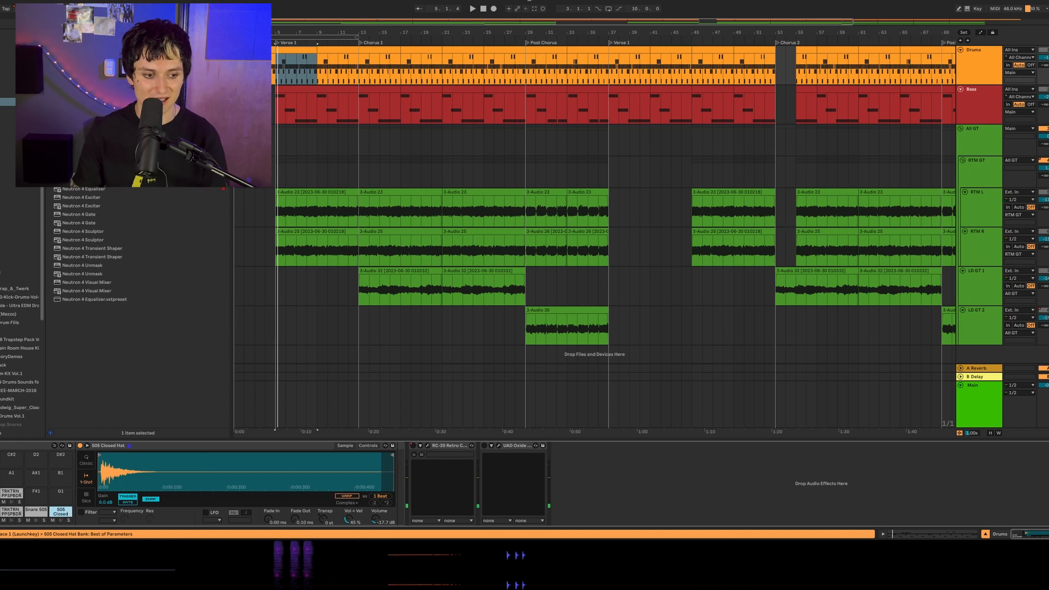
click(7, 496)
- Open the notes of the first Verse 1 drum clip, select them all to check the Humanize setting, and play the pattern
click(304, 51)
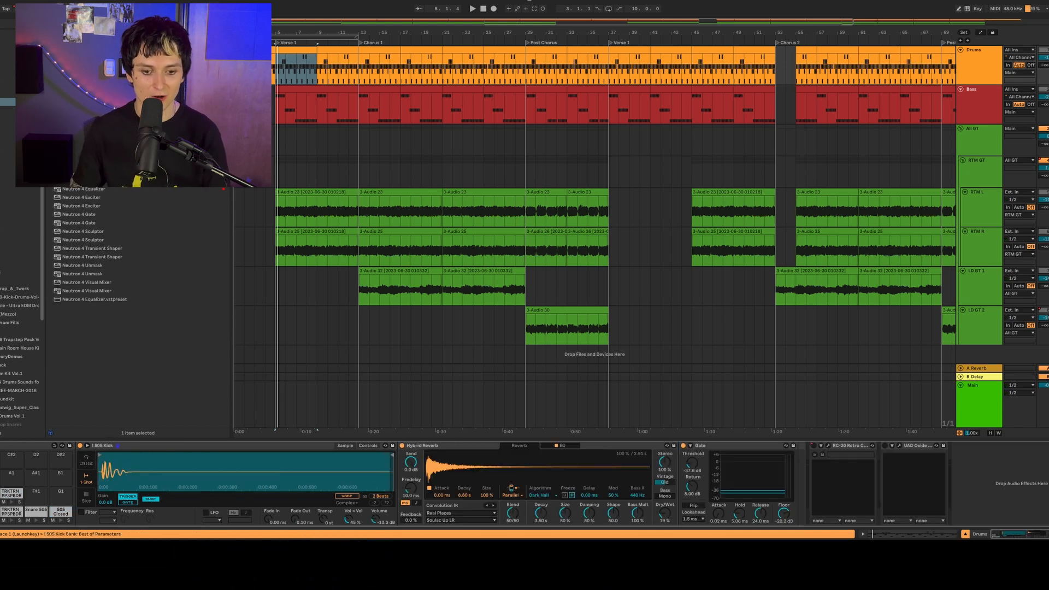
double_click(303, 52)
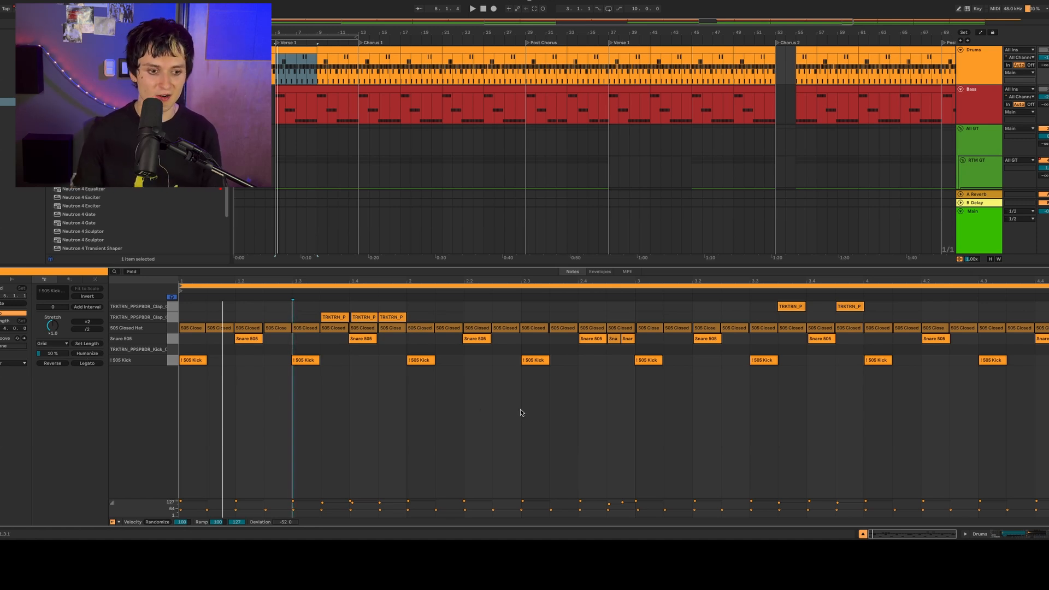
key(ctrl+a)
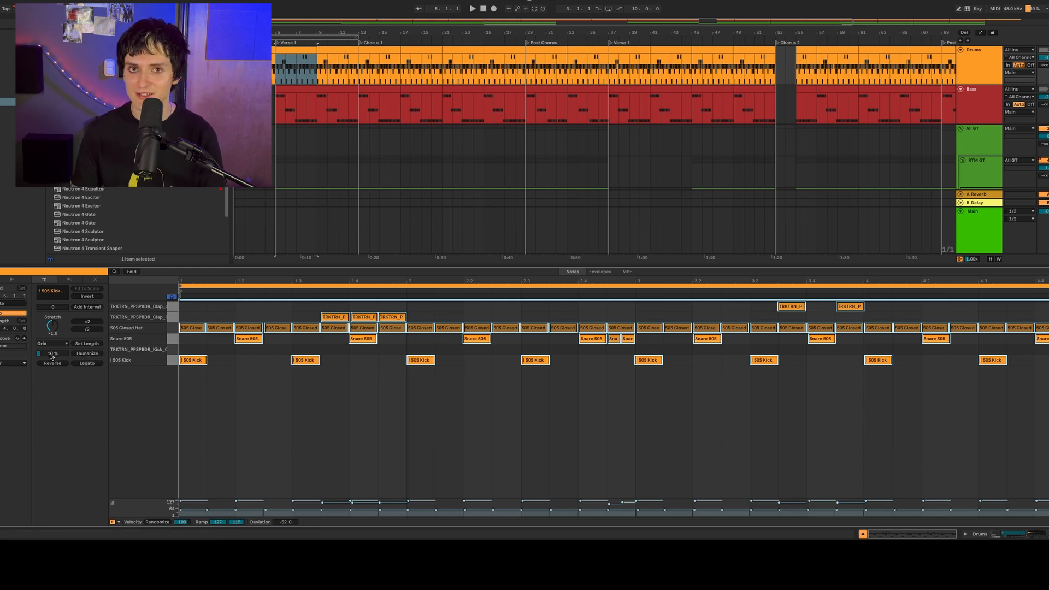
click(344, 394)
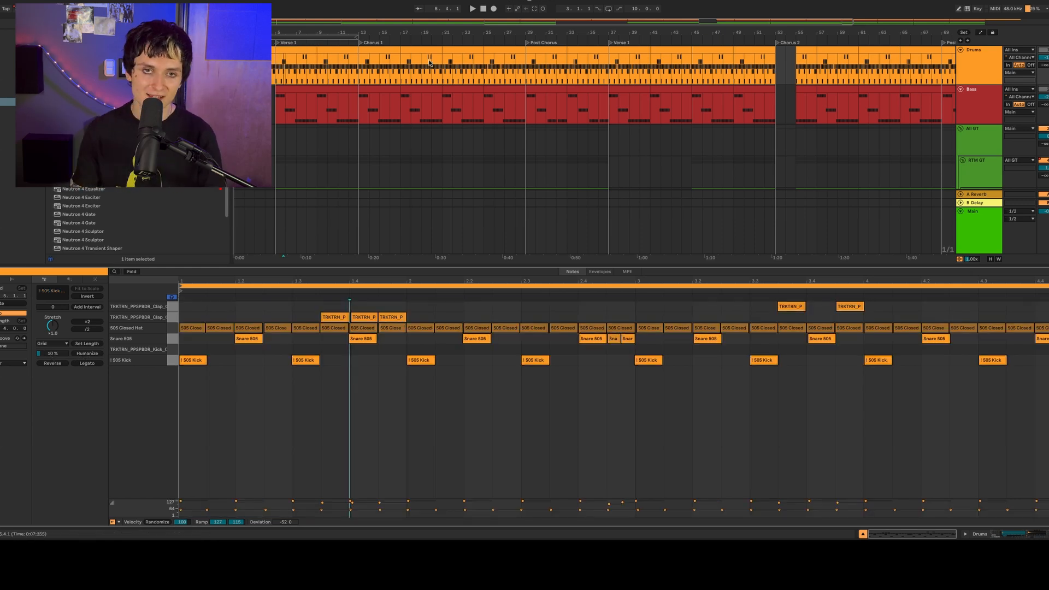
key(space)
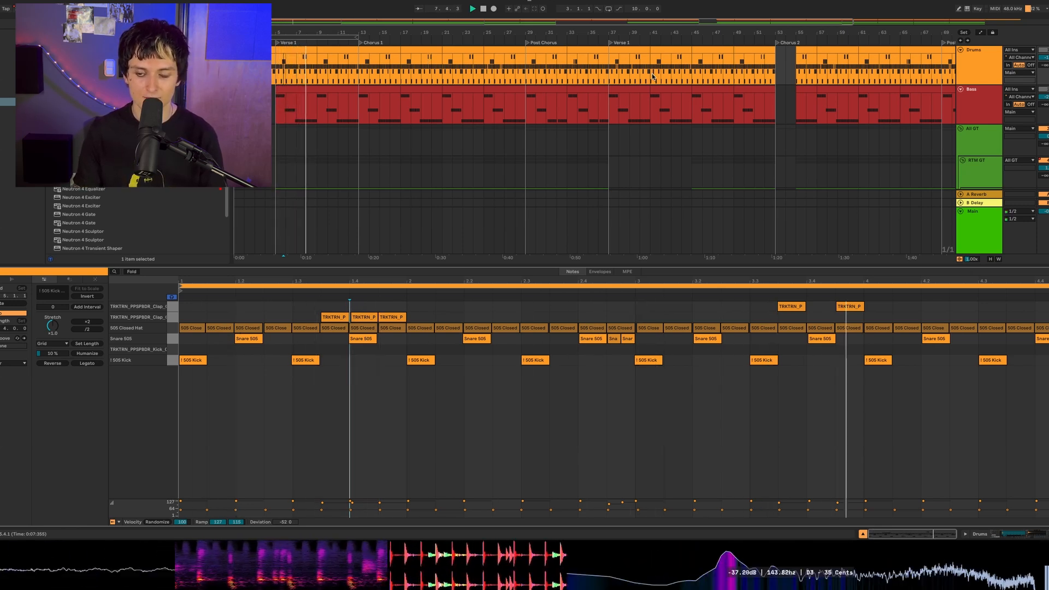
- Open UAD Oxide Tape on the Drums track, activate it and play the drums through it
click(965, 64)
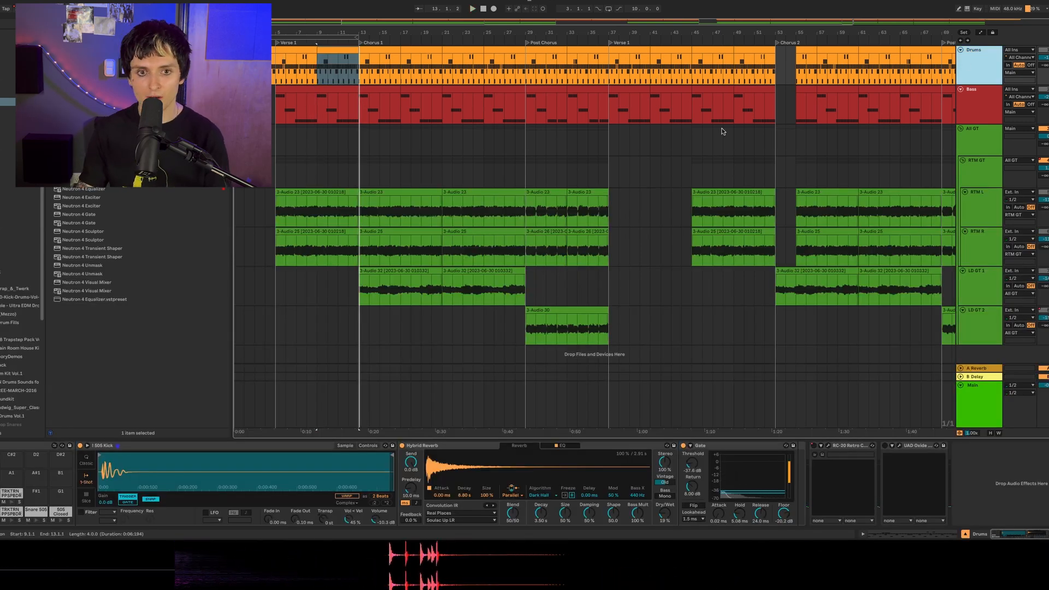
click(900, 446)
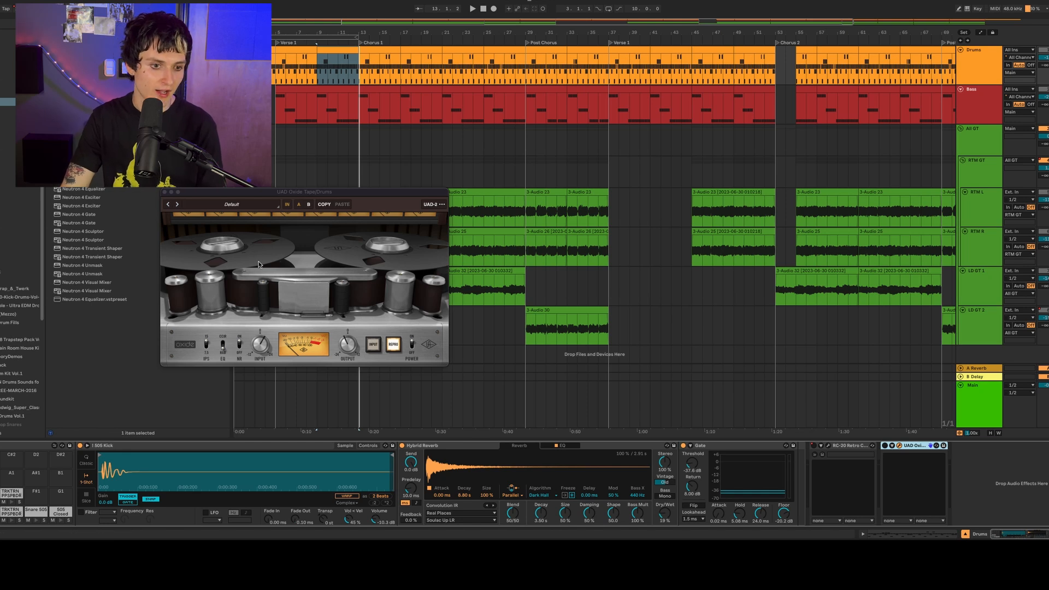
key(space)
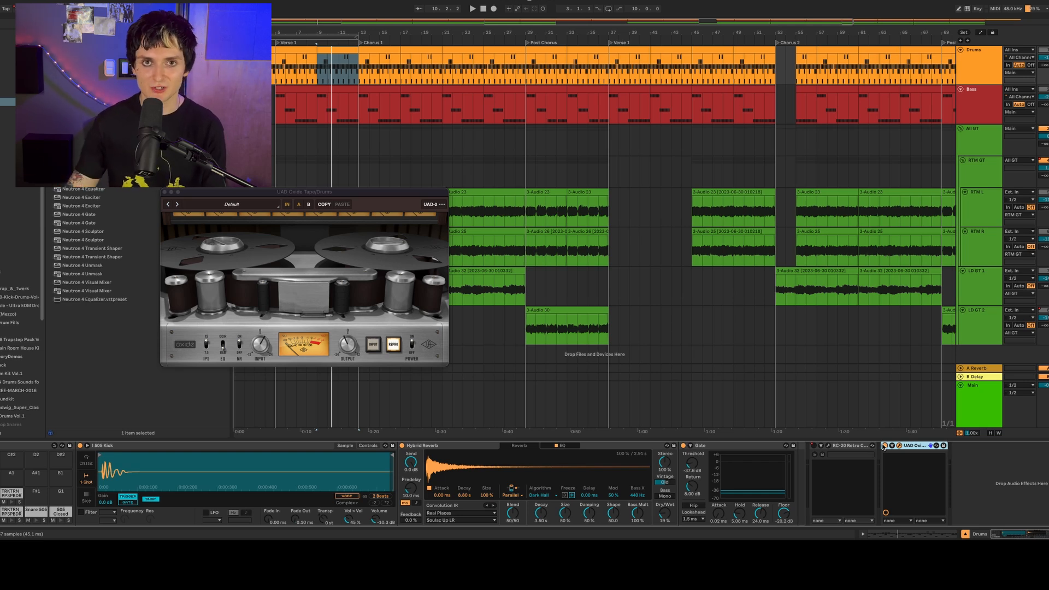
key(space)
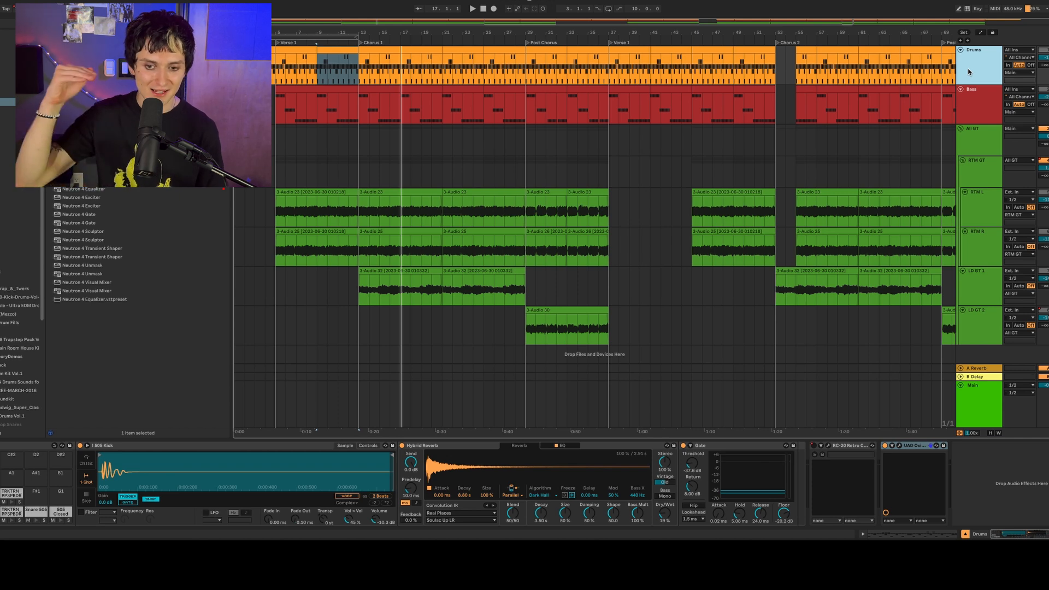
- Hide the browser and return the playback position to the start of the arrangement
key(super+alt+b)
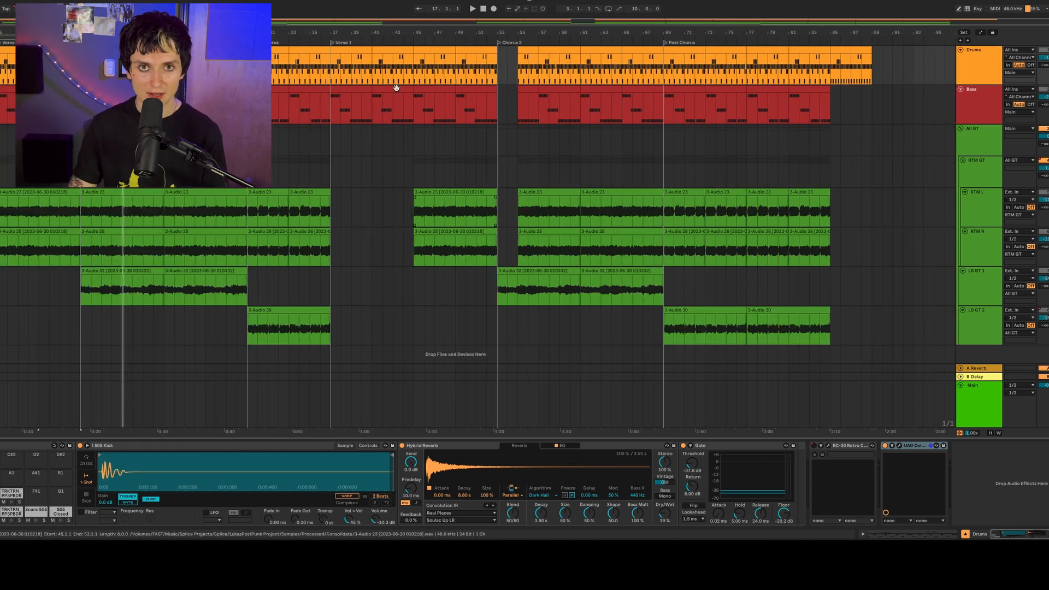
click(483, 10)
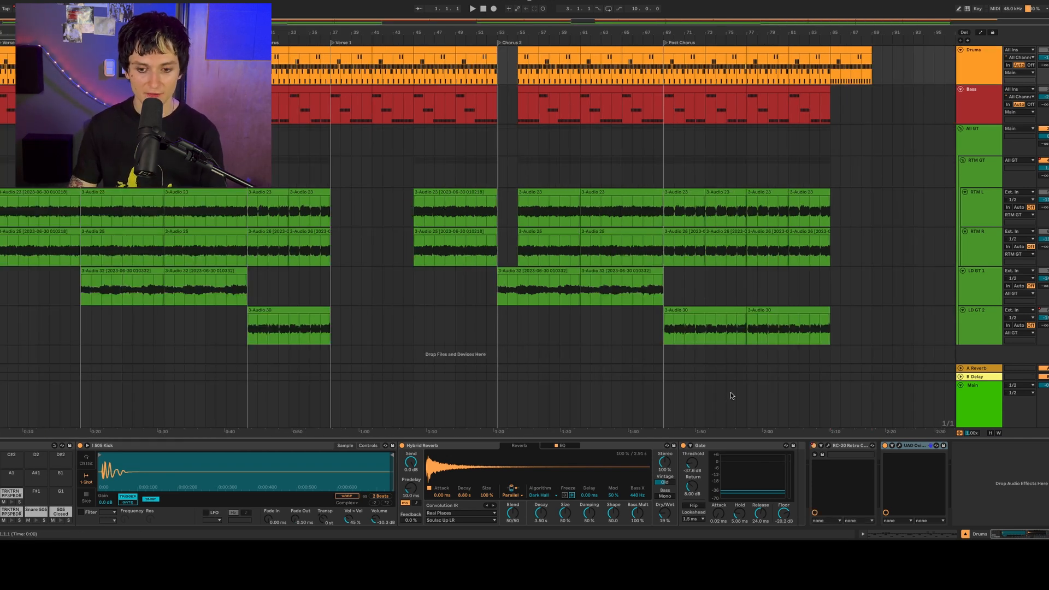
- Open RC-20 Retro Color on the Drums track and examine its cut filter, Distort and Digital settings
click(828, 446)
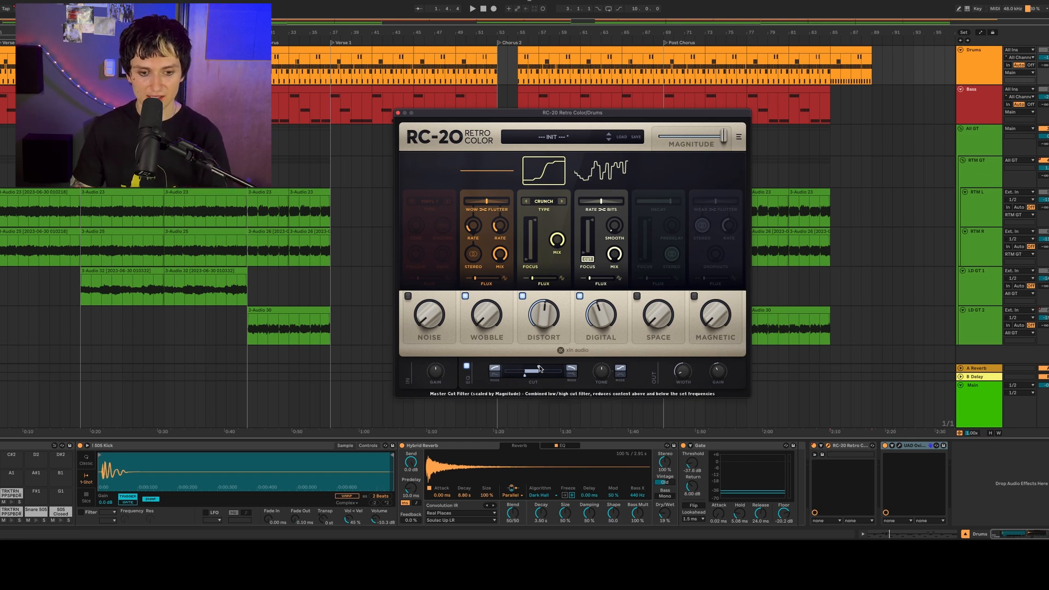
mouse_move(538, 370)
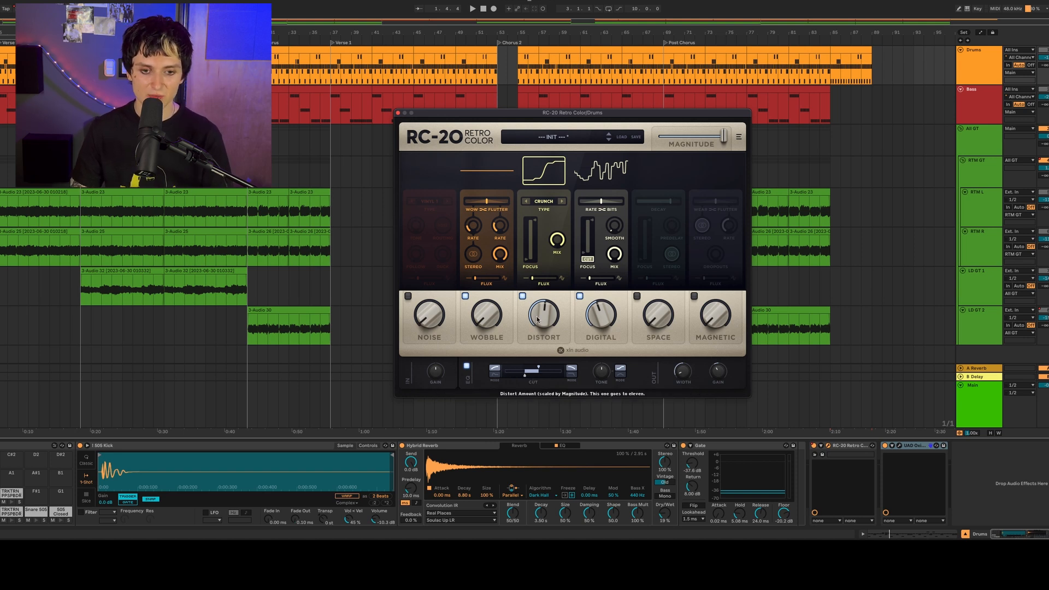
mouse_move(545, 317)
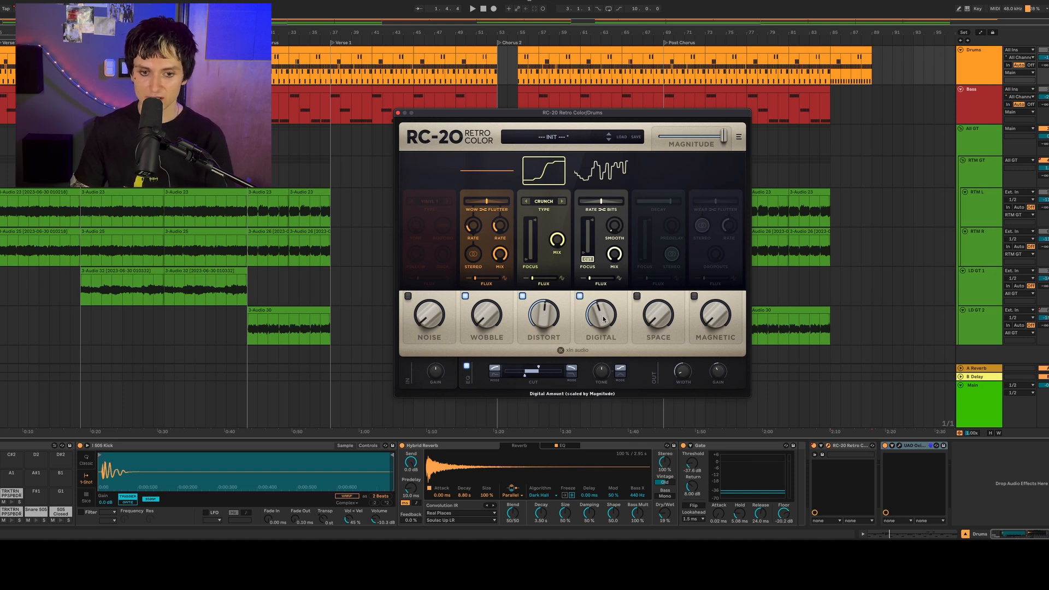
mouse_move(604, 319)
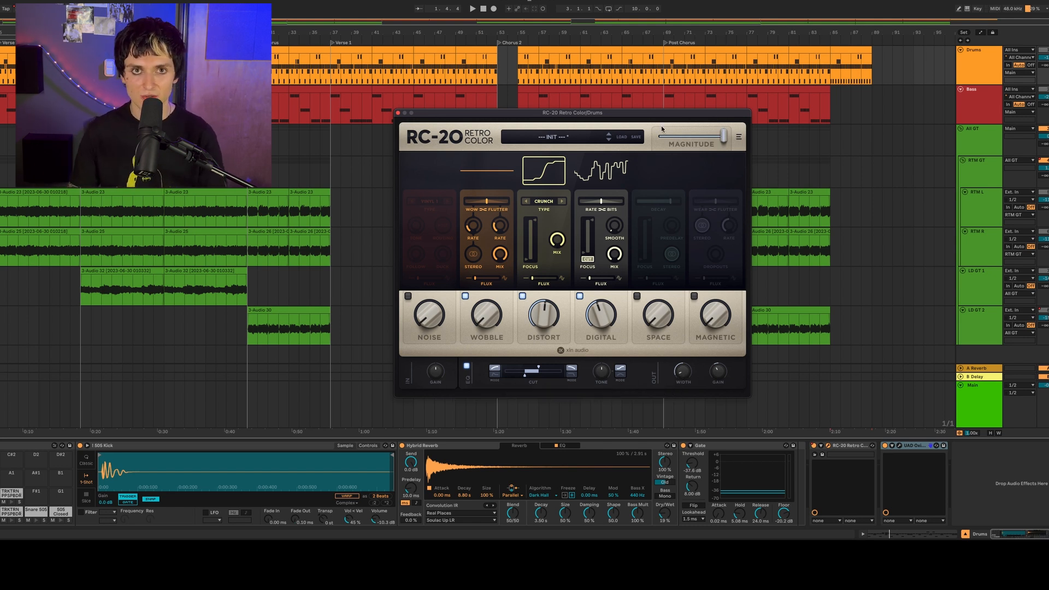
- Show the automation lanes and play the intro to follow the RC-20 Magnitude automation on the Drums track
key(a)
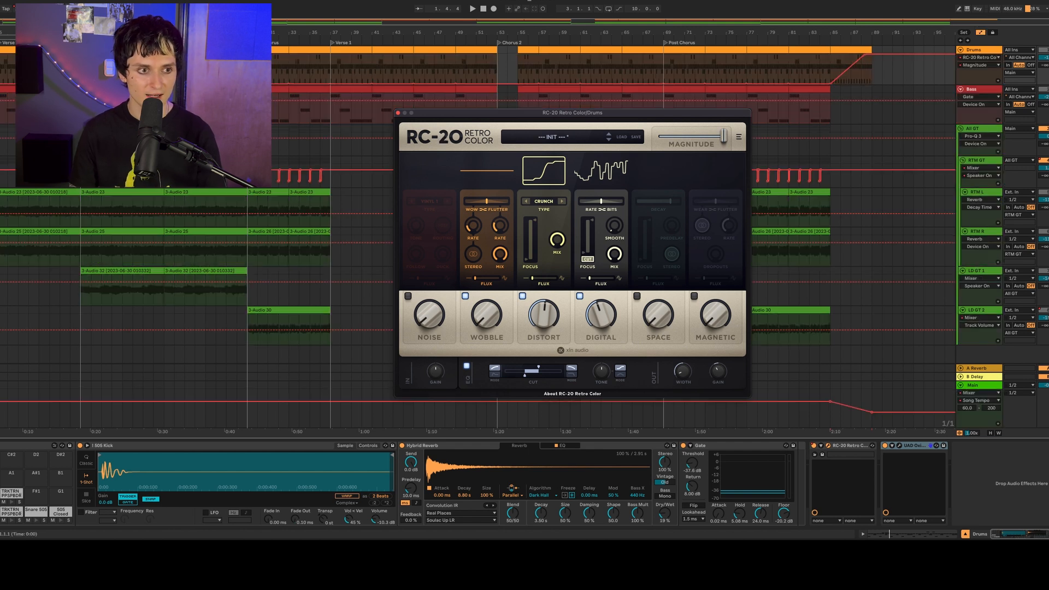
key(space)
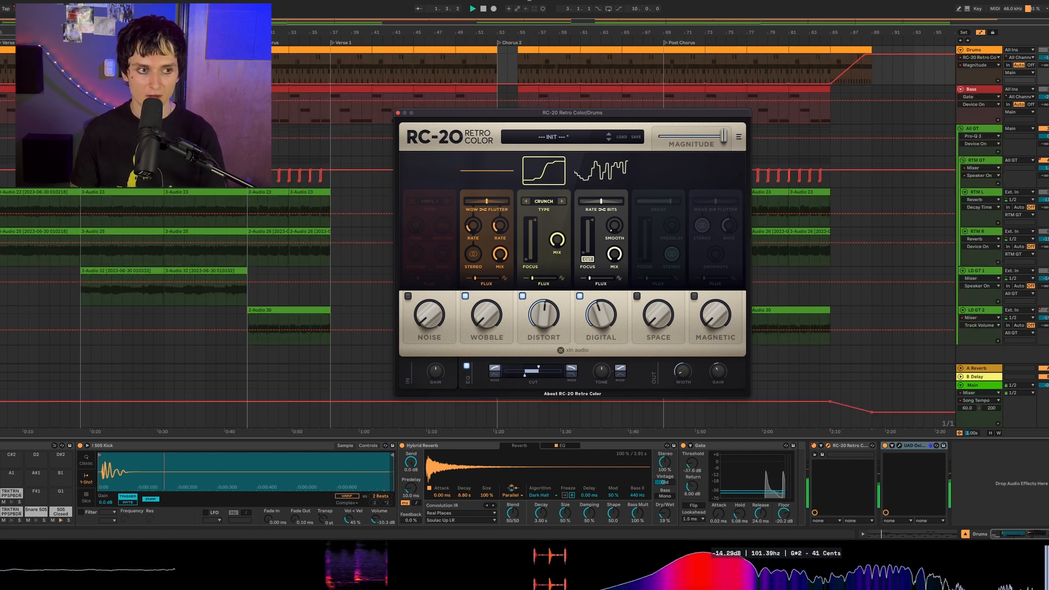
key(plus)
key(plus)
key(plus)
key(plus)
key(minus)
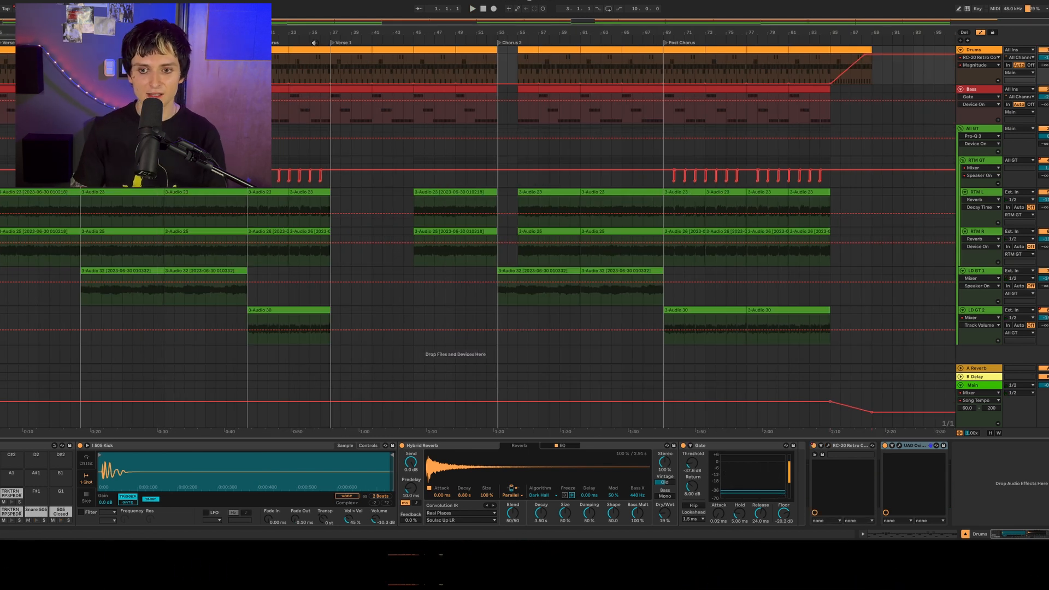
key(a)
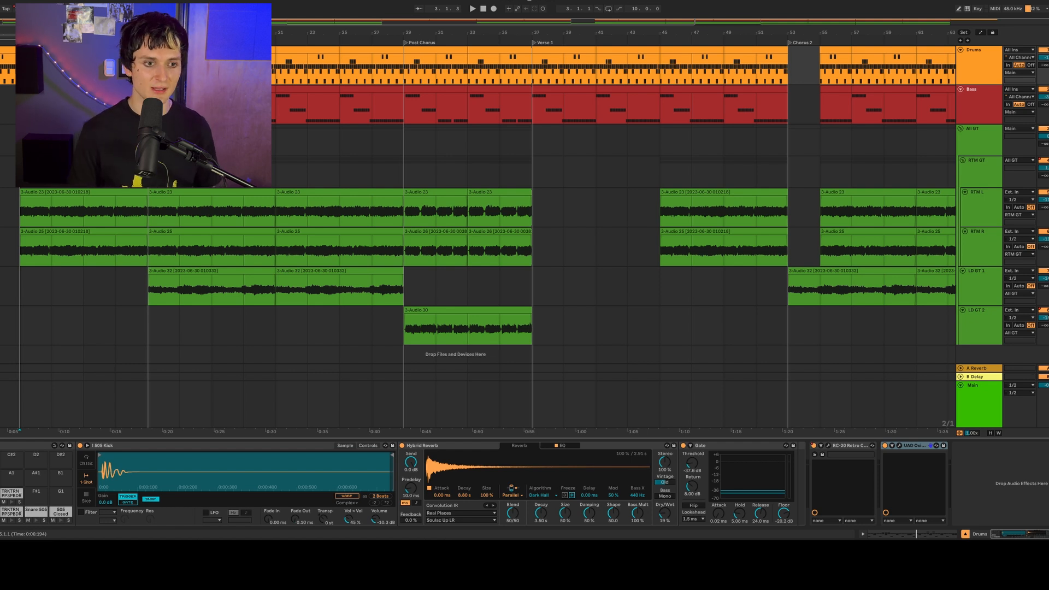
- Play the arrangement from bar 3 into Verse 1 and look closer at the RTM GT group's guitar parts
key(space)
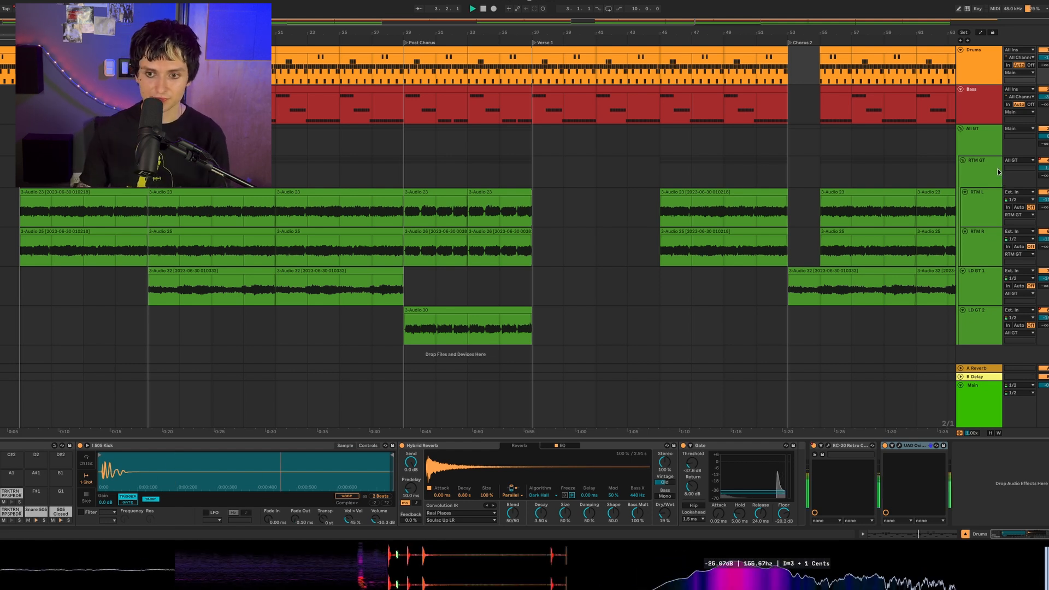
click(996, 171)
click(972, 146)
click(972, 171)
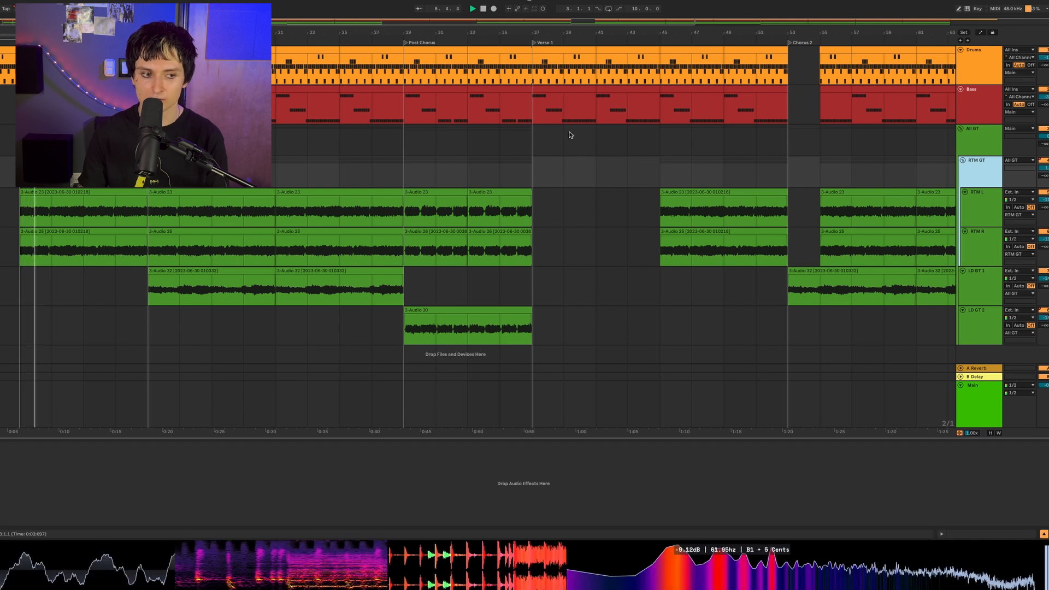
click(11, 164)
drag(33, 32, 120, 63)
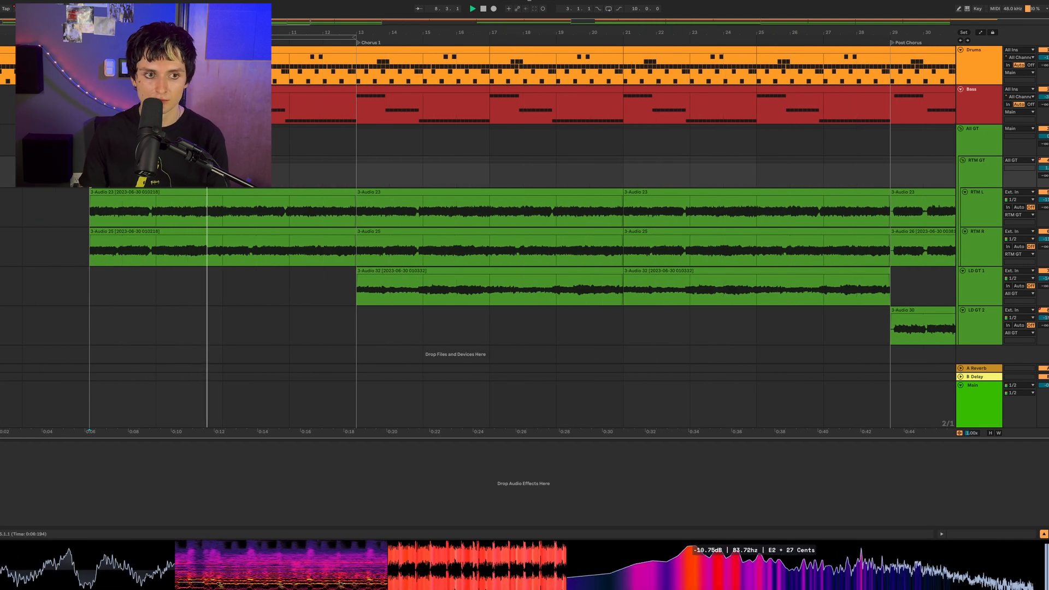
key(space)
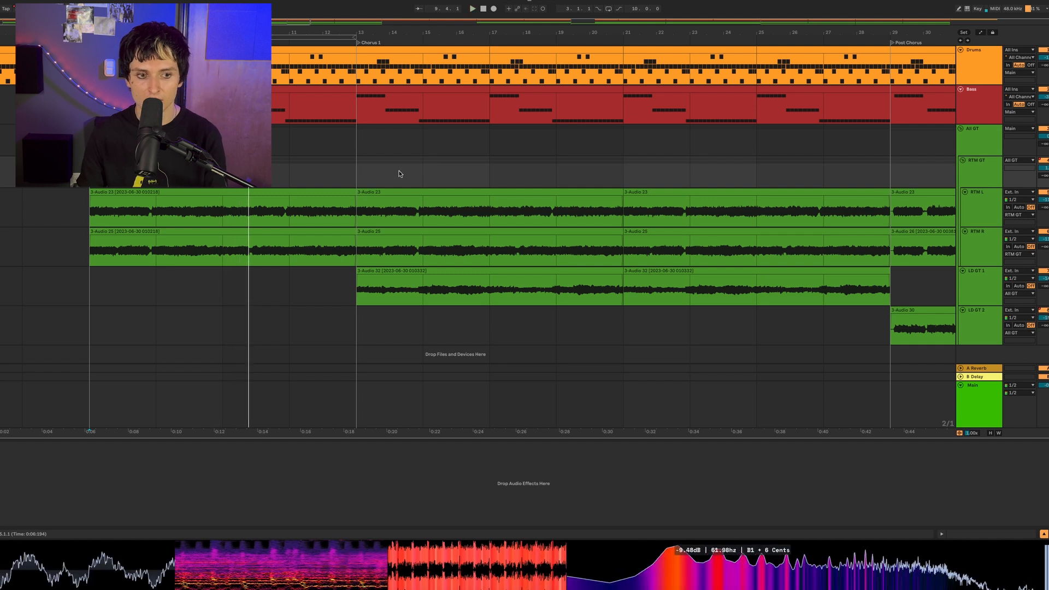
- Play into Chorus 1 and select the LD GT 1 track to view its device chain
scroll(256, 189, right, 3)
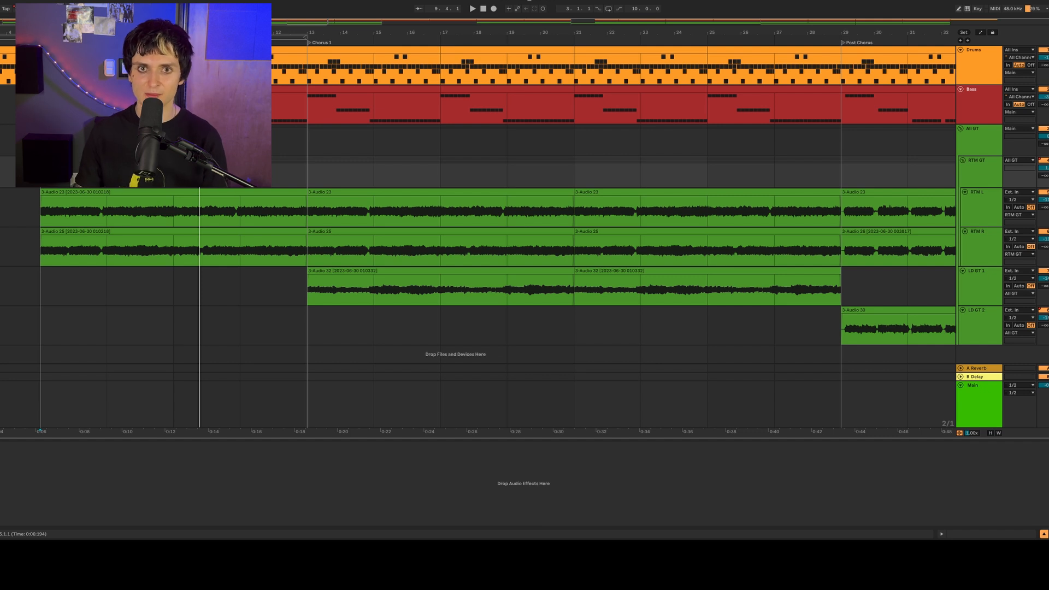
scroll(42, 193, right, 5)
scroll(43, 193, left, 6)
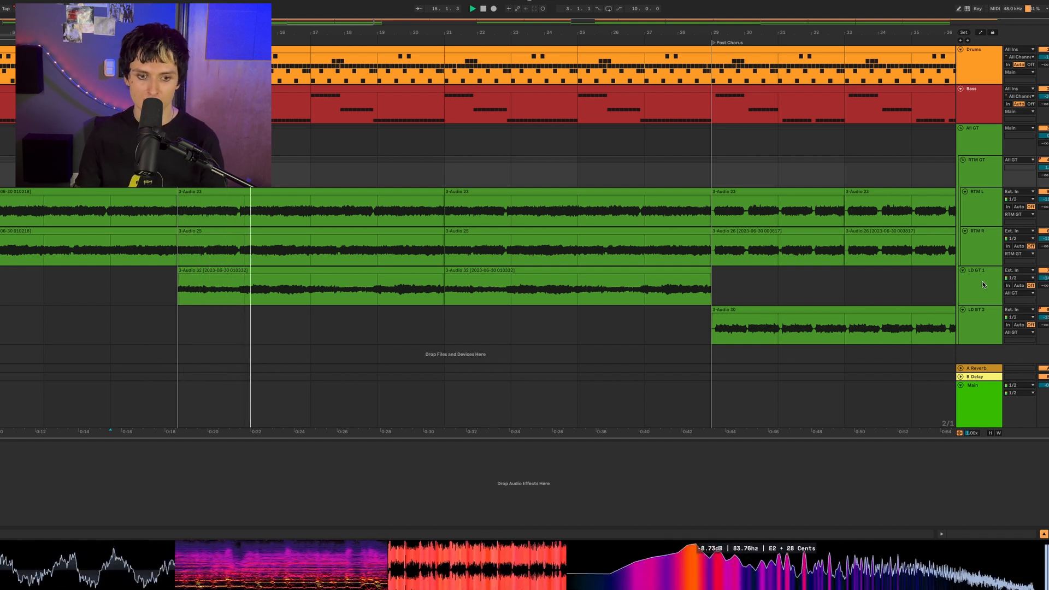
click(983, 281)
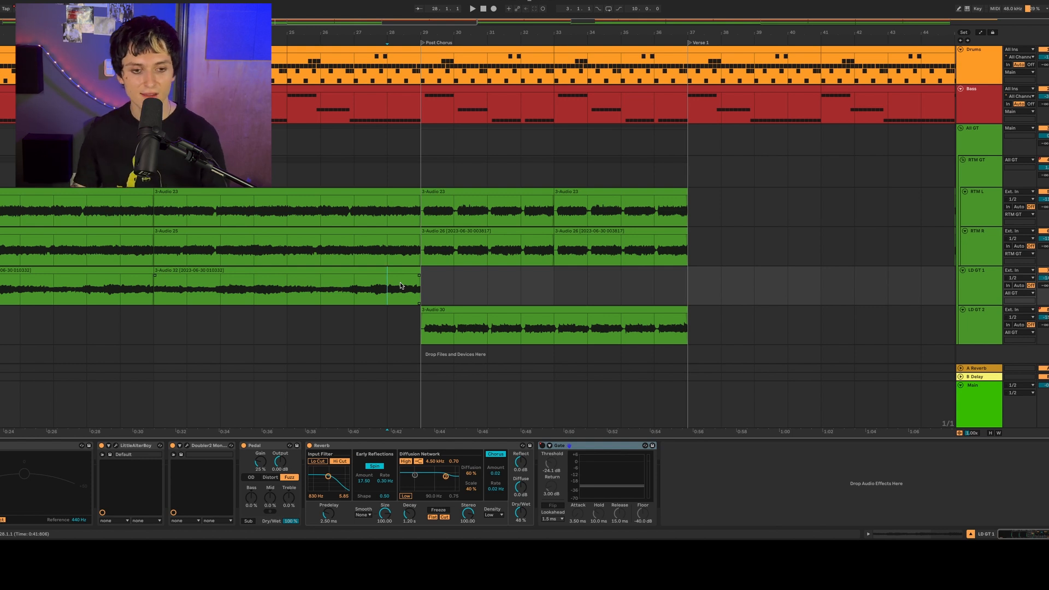
- Play the transition from bar 27 of Chorus 1 into the Post Chorus
click(345, 291)
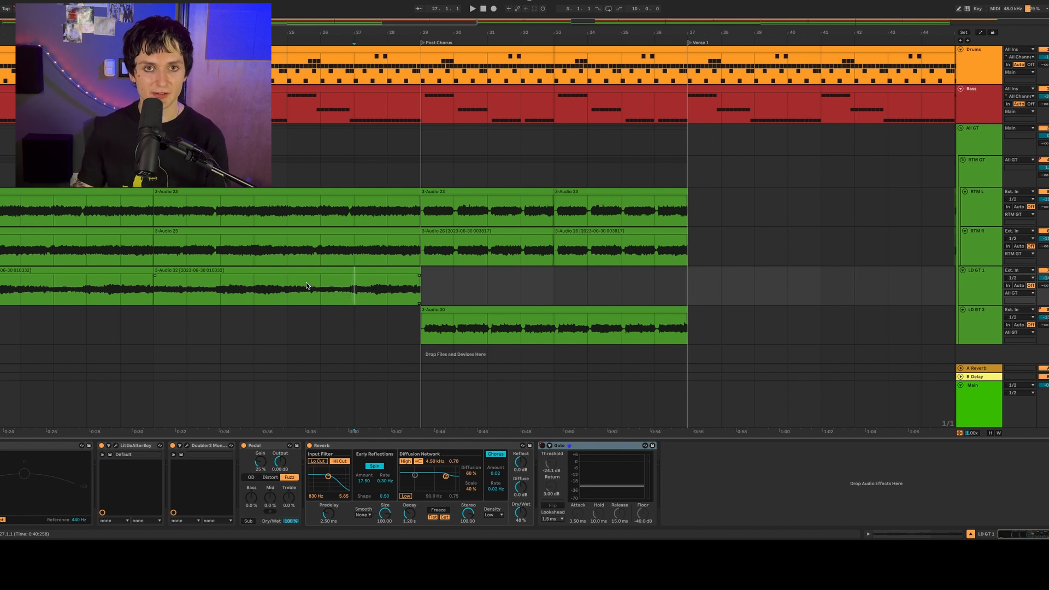
key(space)
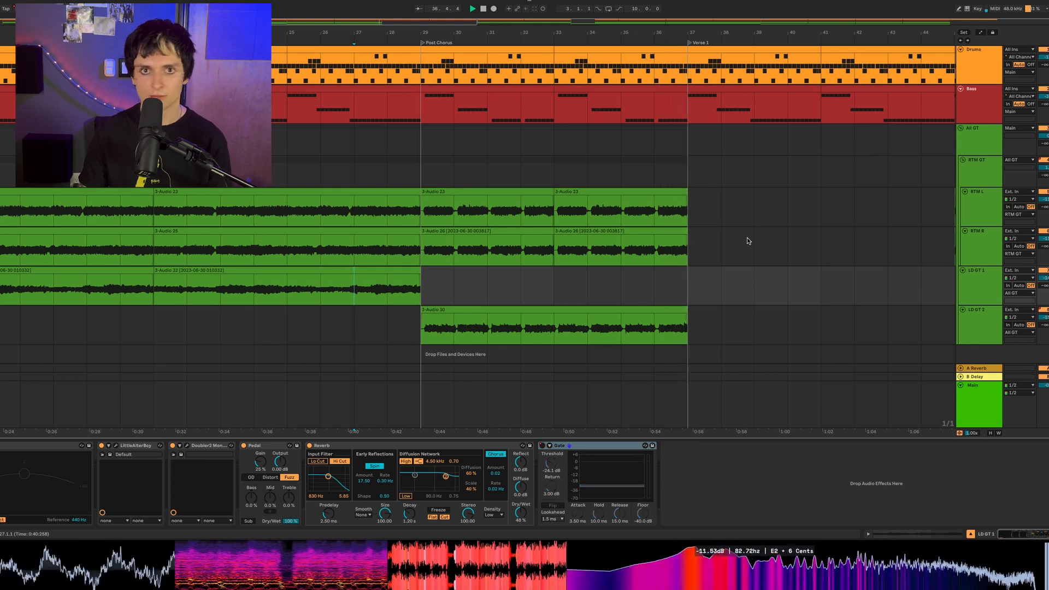
key(space)
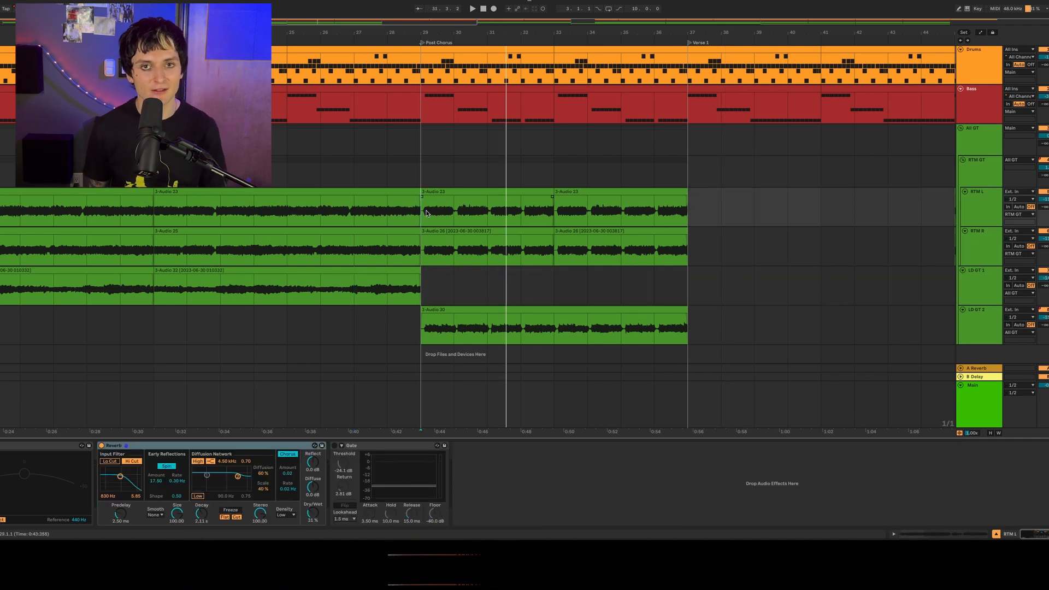
- Play the first Post Chorus from bar 29 while viewing the Speaker On automation of the RTM GT group
click(426, 213)
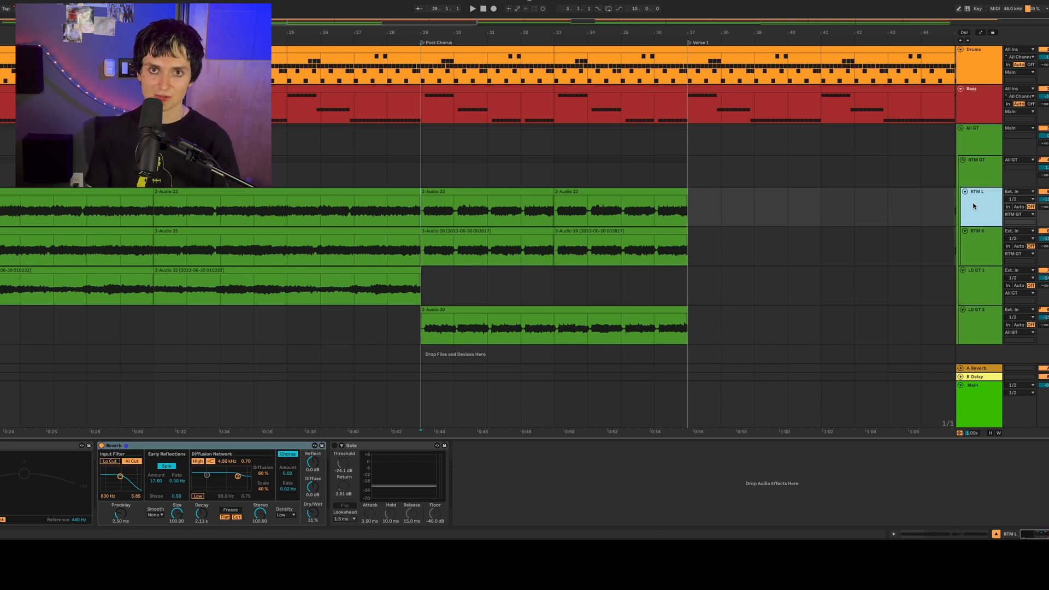
key(a)
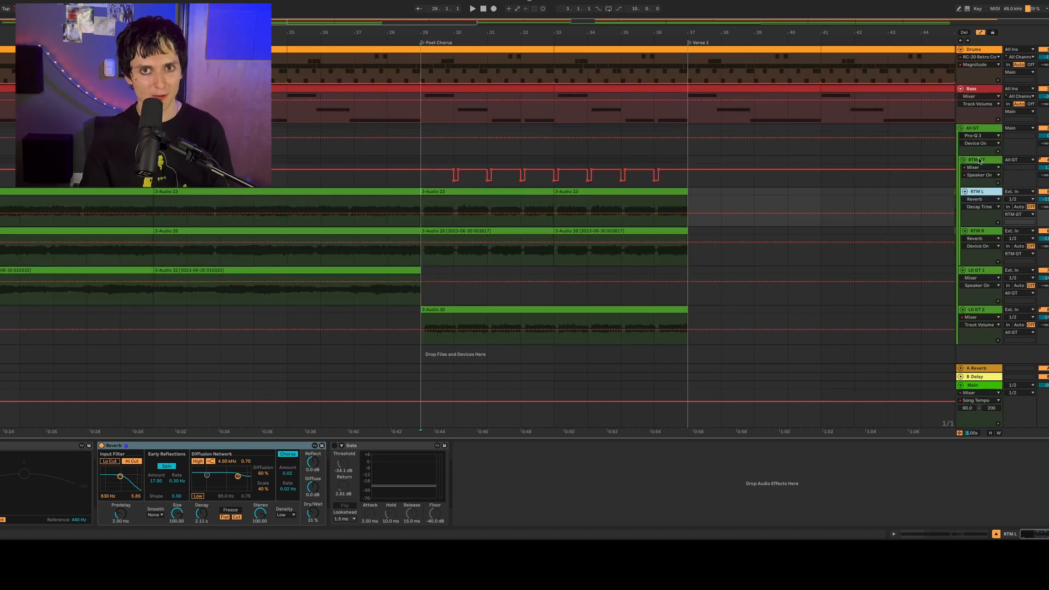
click(423, 180)
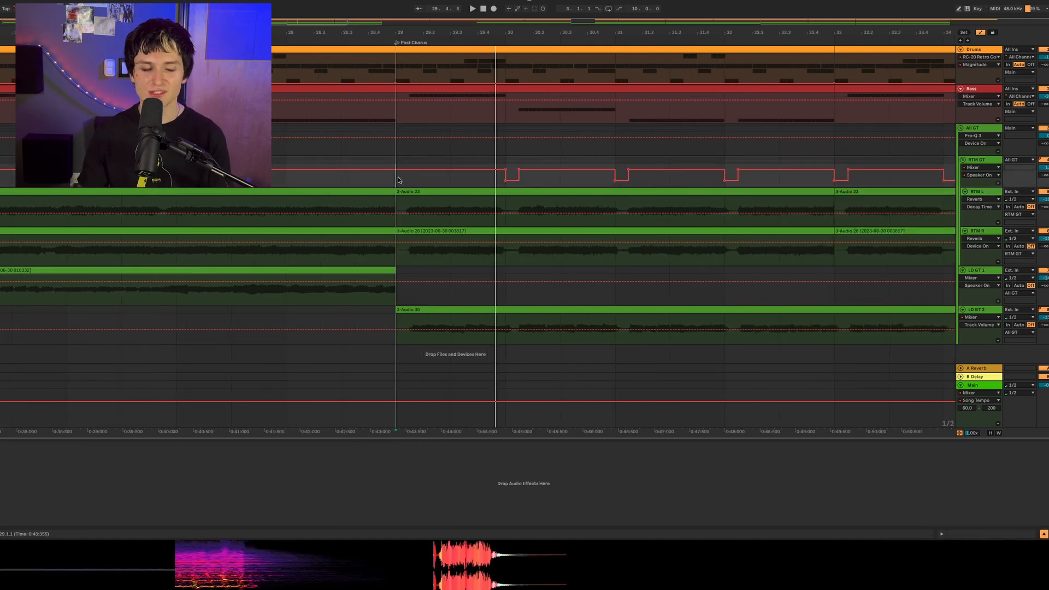
click(398, 182)
scroll(400, 183, right, 3)
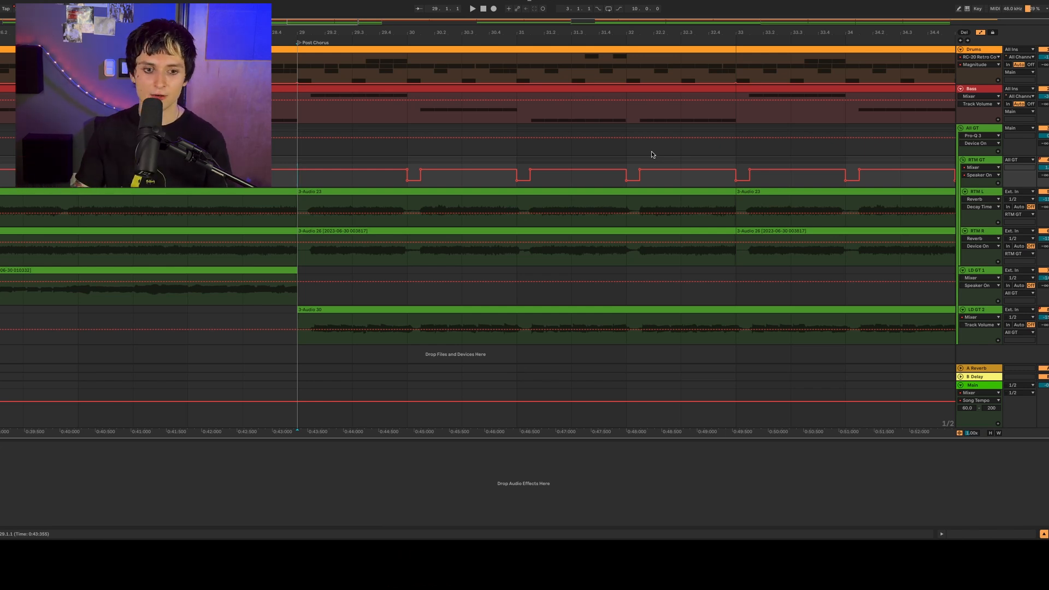
key(space)
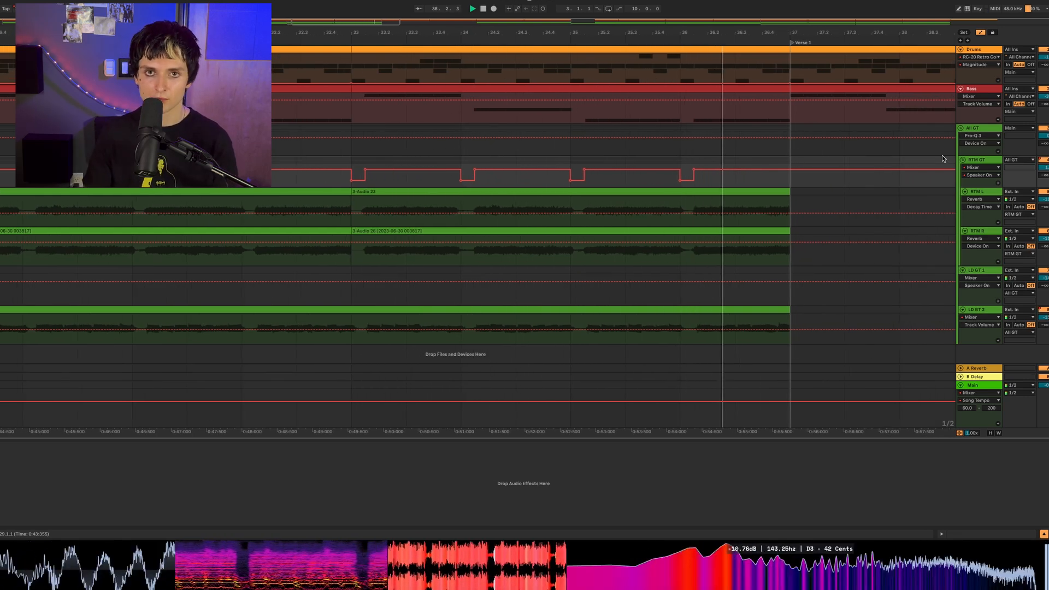
key(a)
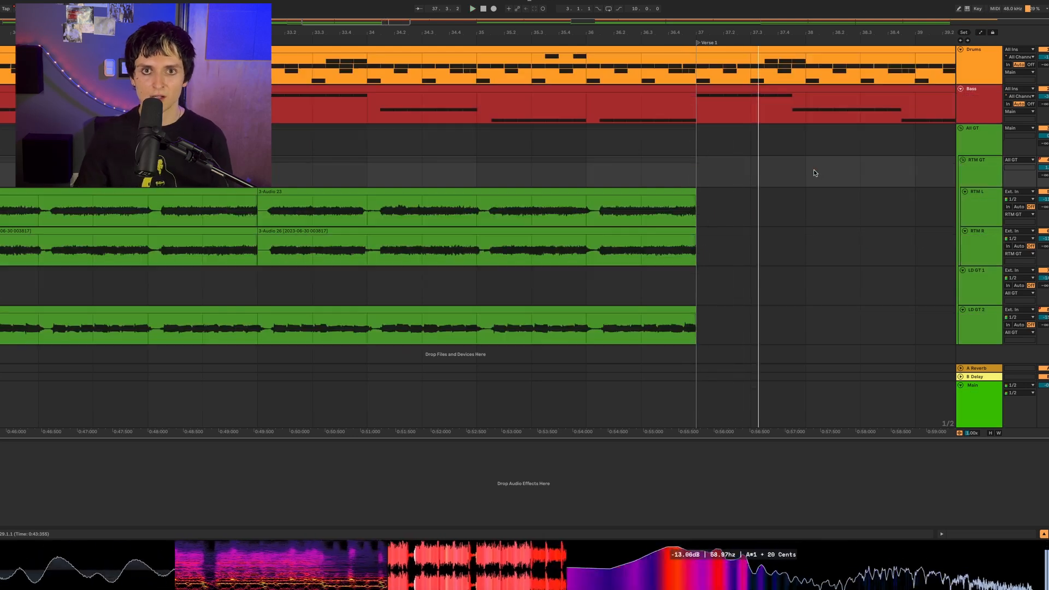
- Rename the second Verse 1 locator at bar 37 to "Verse 2"
drag(689, 32, 544, 32)
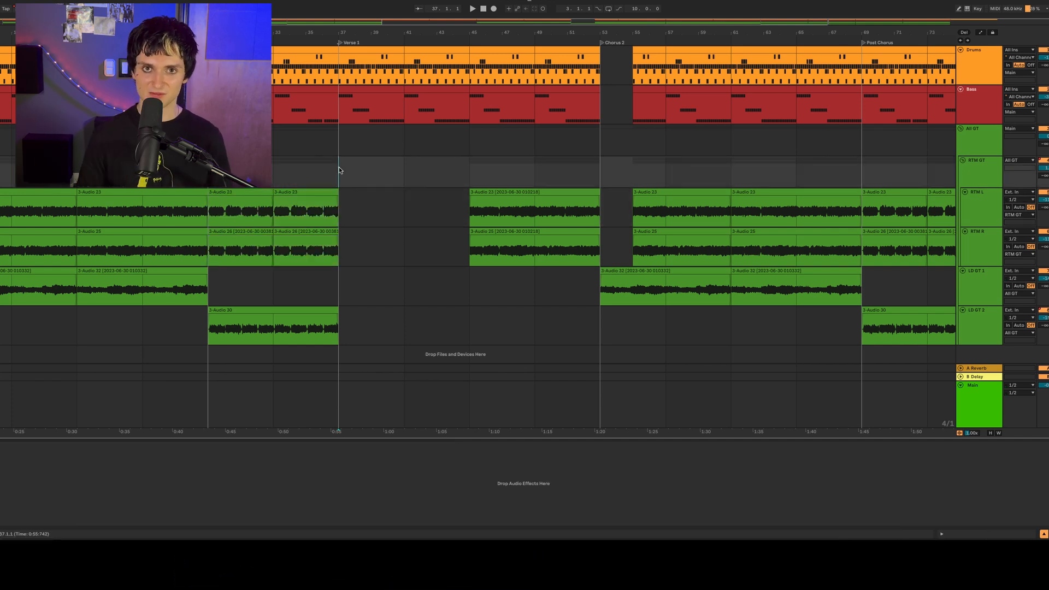
click(340, 43)
key(super+r)
text(Verse 2)
key(Return)
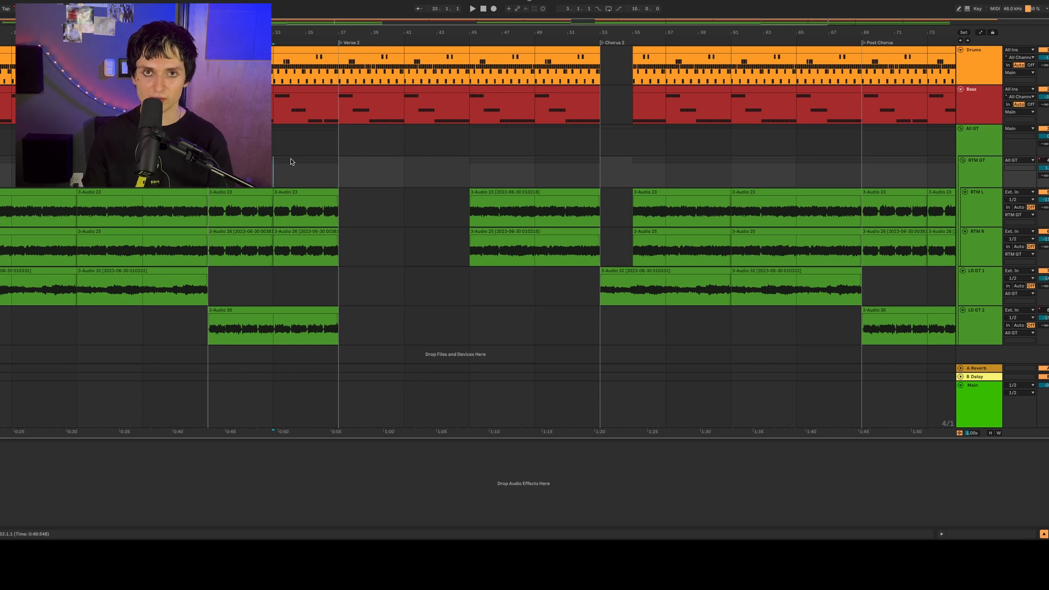
- Play from bar 35 into Verse 2, and check the Bass track's part and device chain at bar 45
click(308, 178)
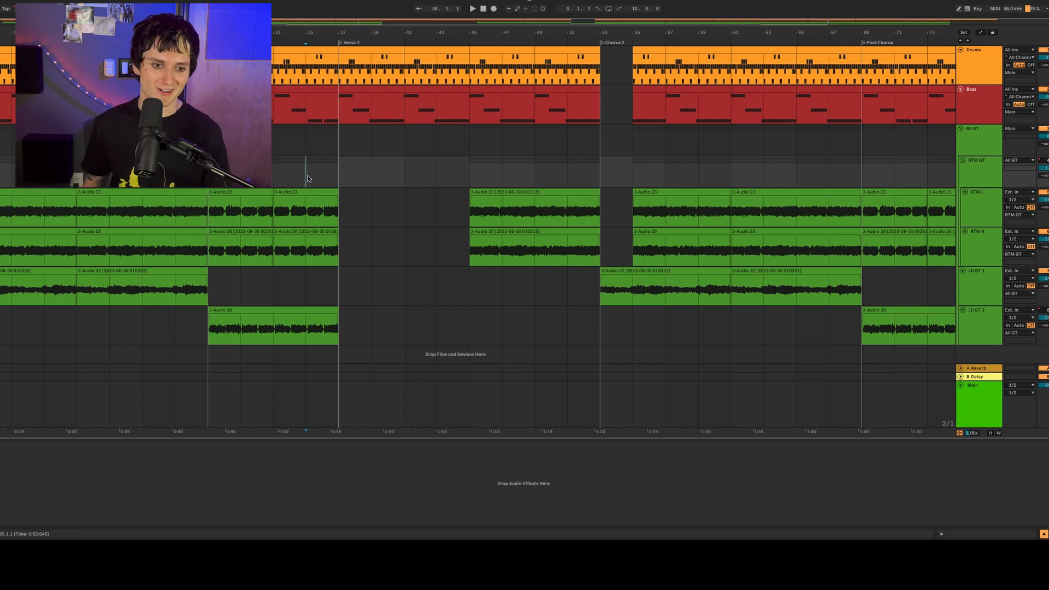
key(space)
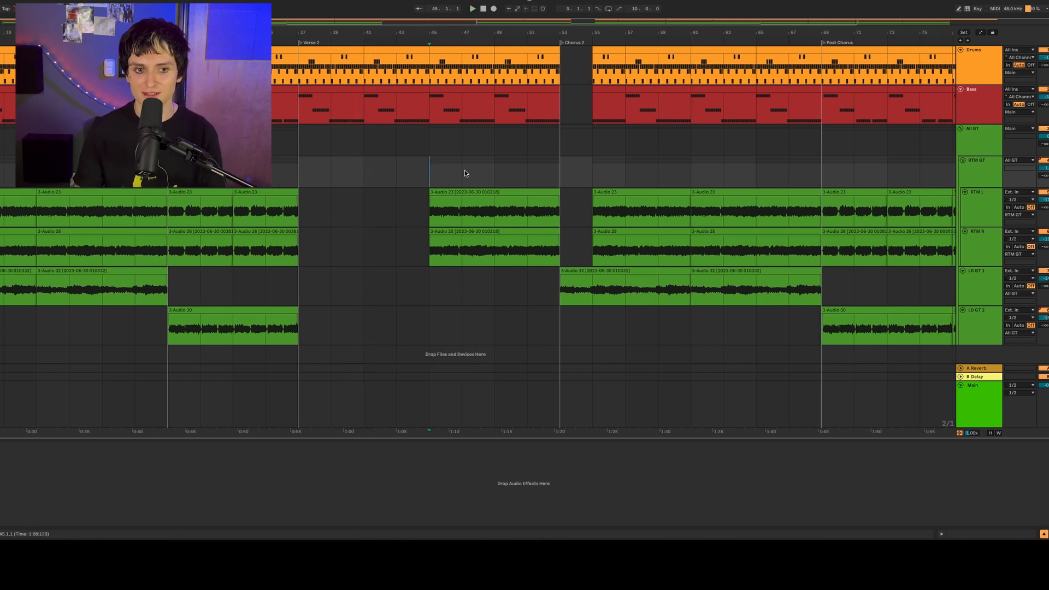
scroll(465, 174, right, 2)
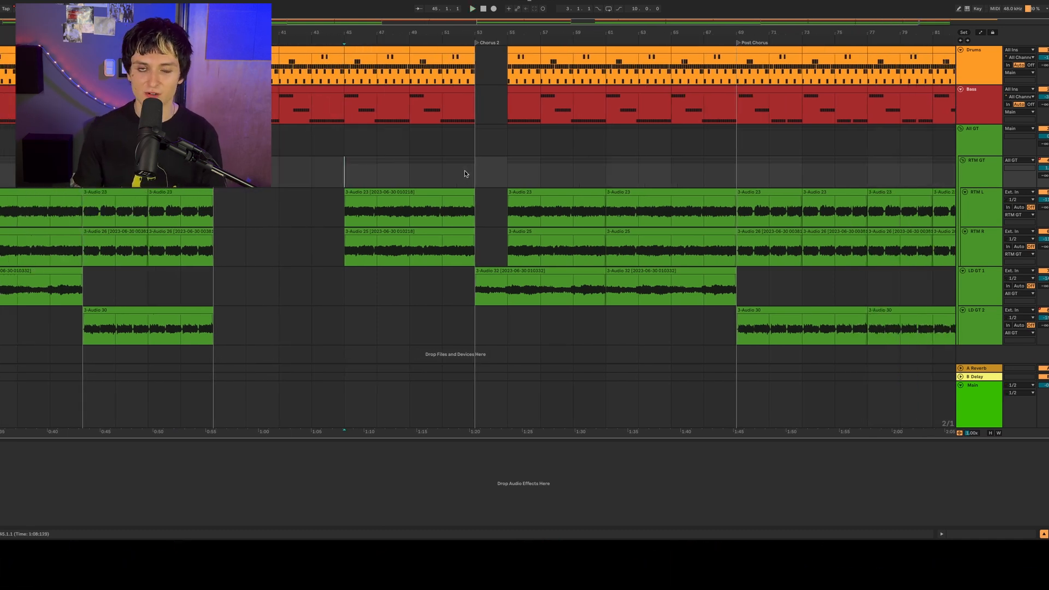
drag(214, 107, 475, 113)
click(346, 152)
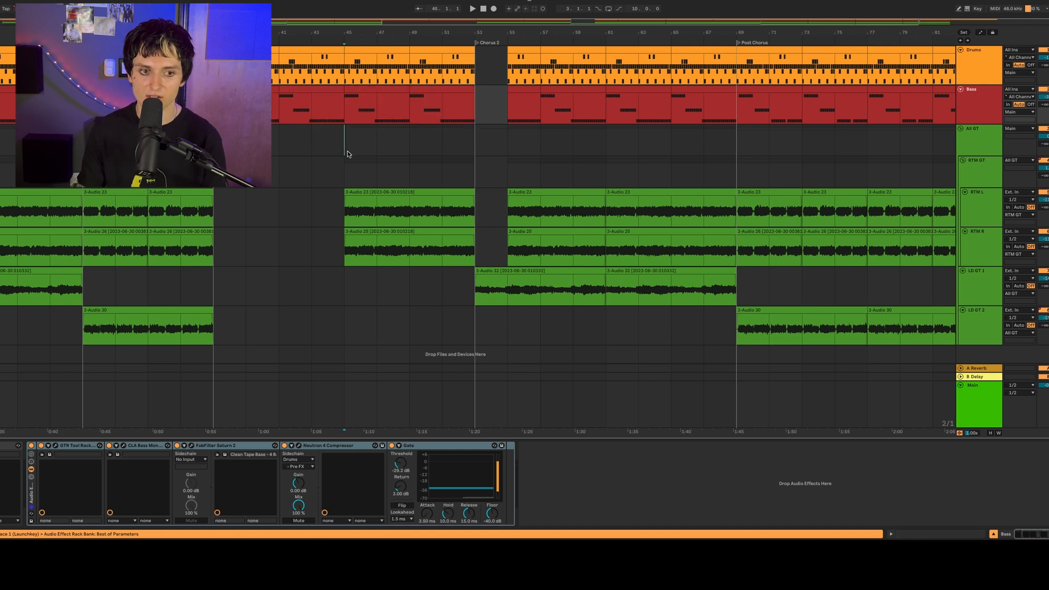
click(352, 117)
scroll(411, 110, right, 3)
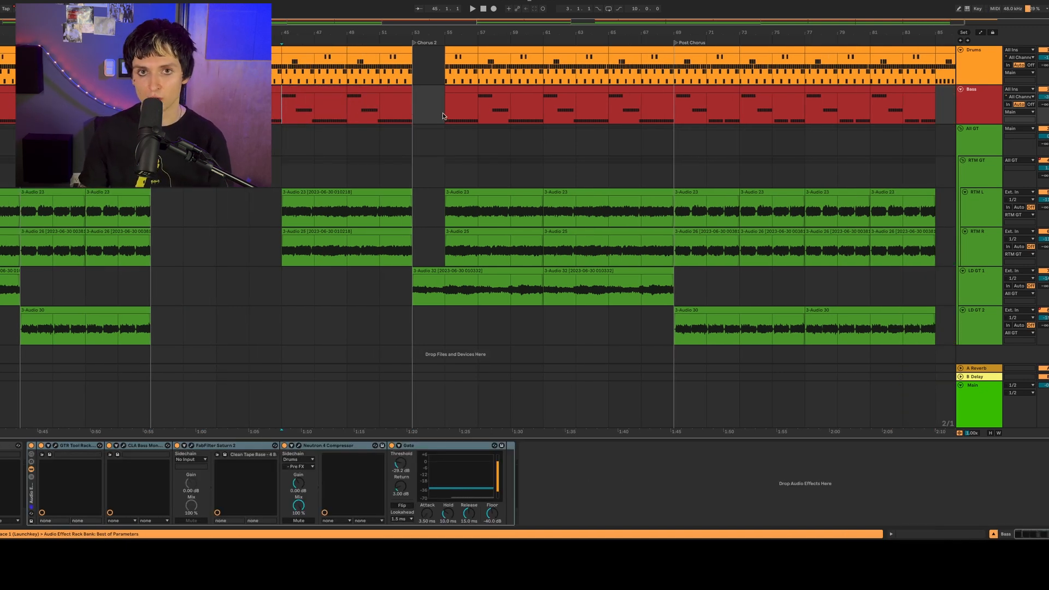
- Play the arrangement from bar 49 through Chorus 2 and into the second Post Chorus
scroll(287, 142, right, 3)
click(288, 142)
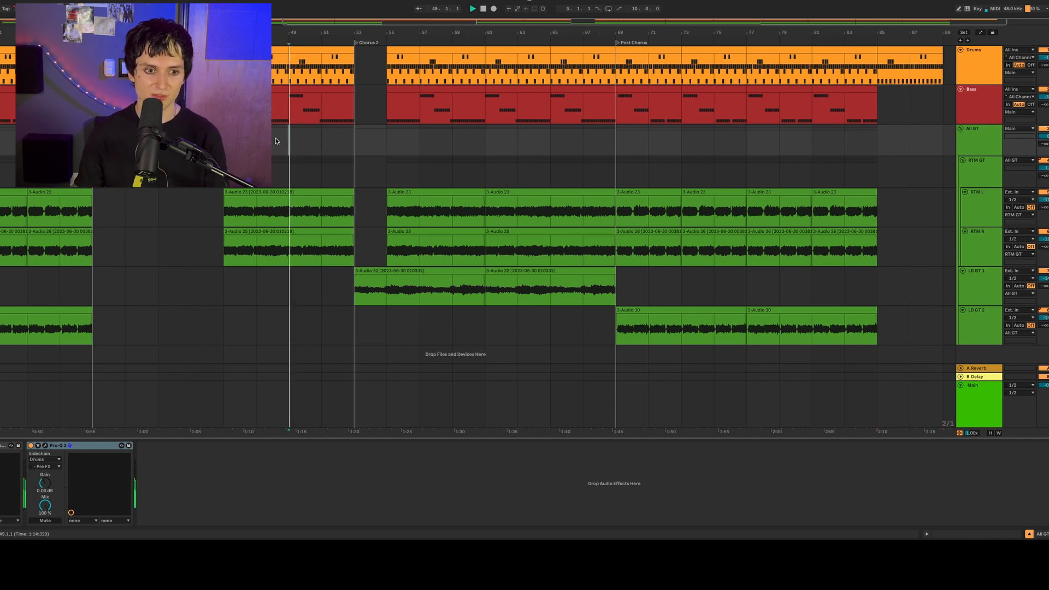
scroll(349, 142, right, 4)
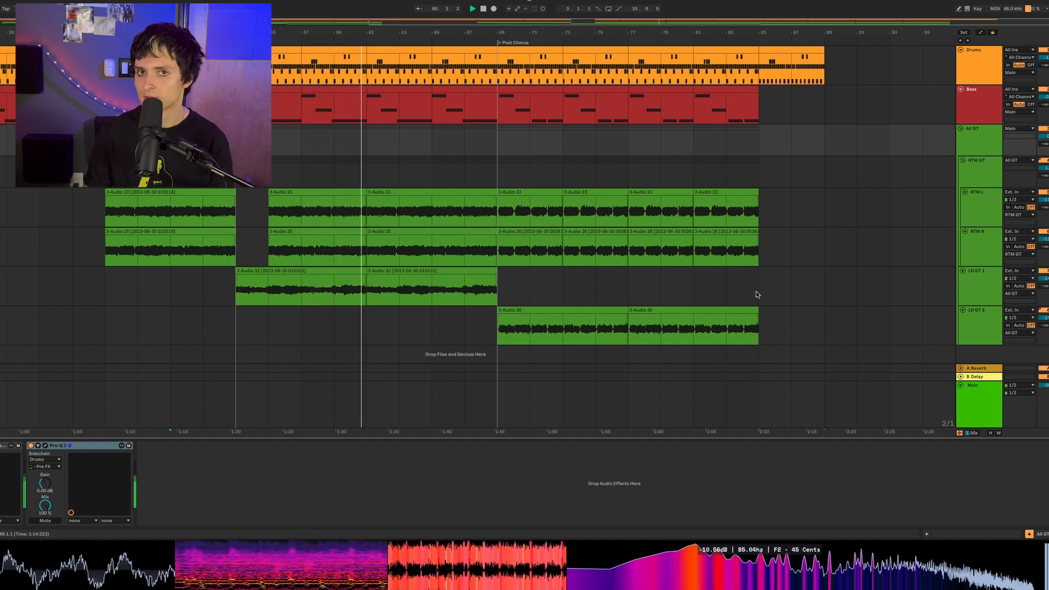
key(space)
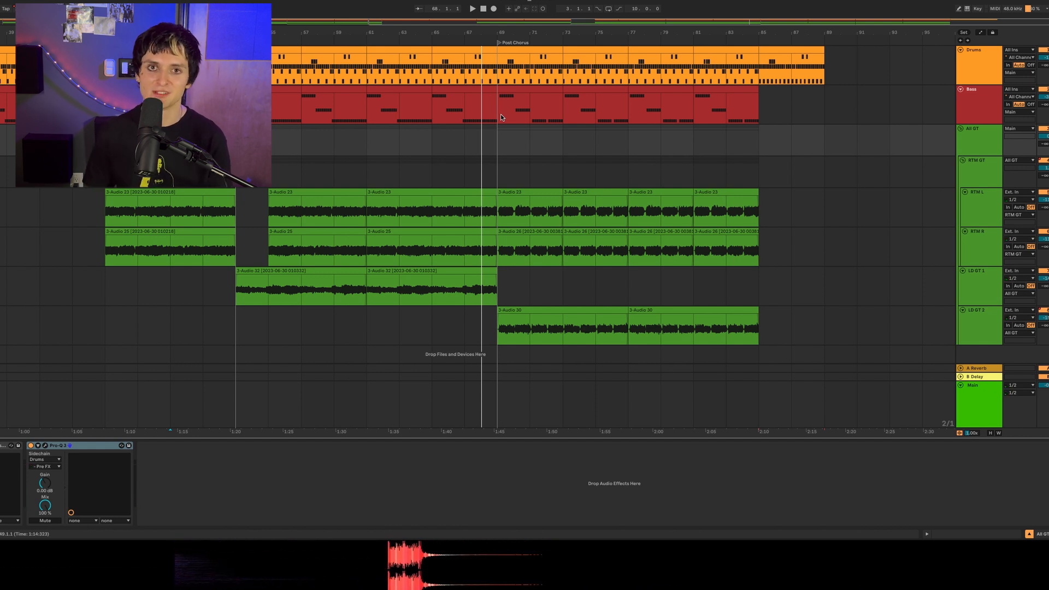
key(space)
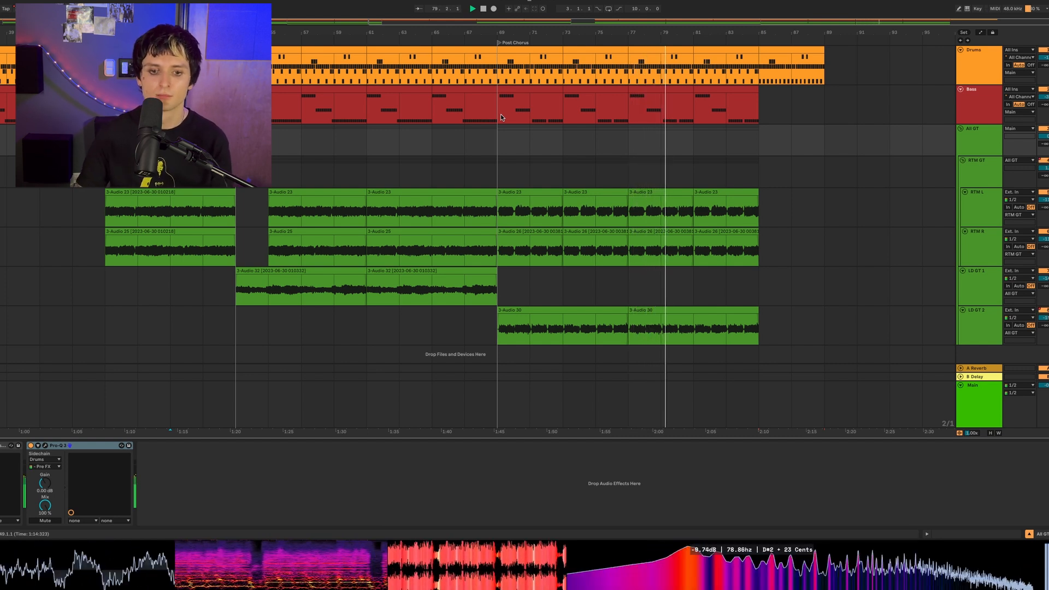
- Draw a one-beat mute just before bar 77 in the RTM GT group's Speaker On automation, using a 1/4 grid
key(a)
key(b)
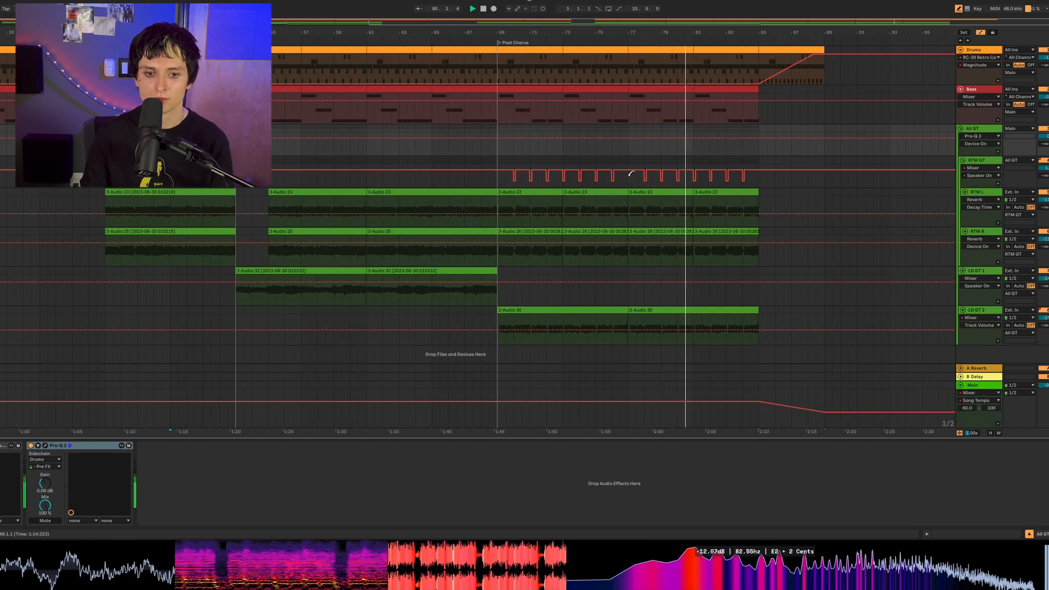
key(ctrl+1)
click(627, 180)
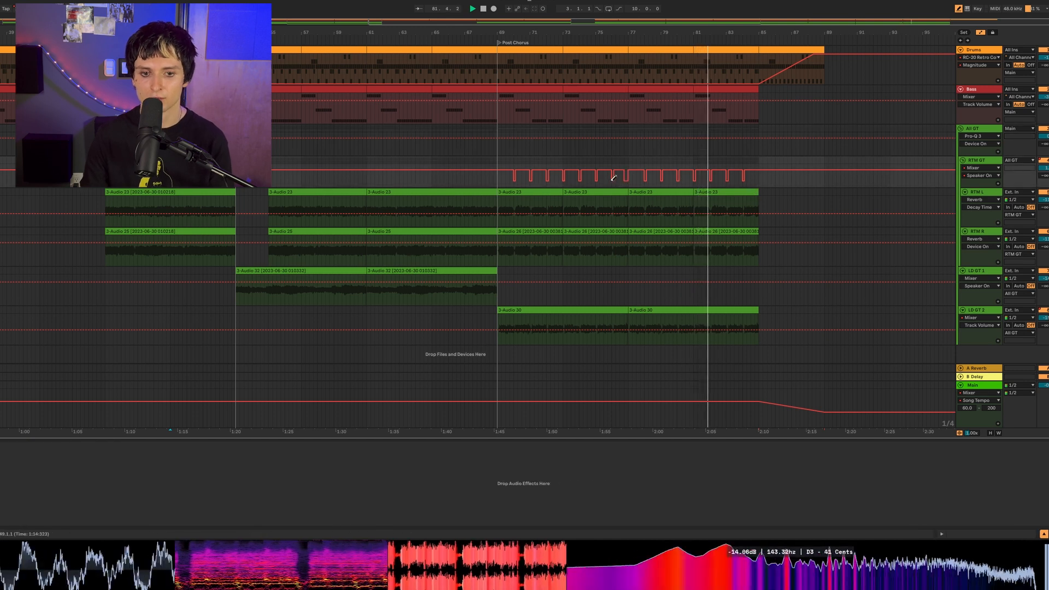
scroll(622, 170, up, 8)
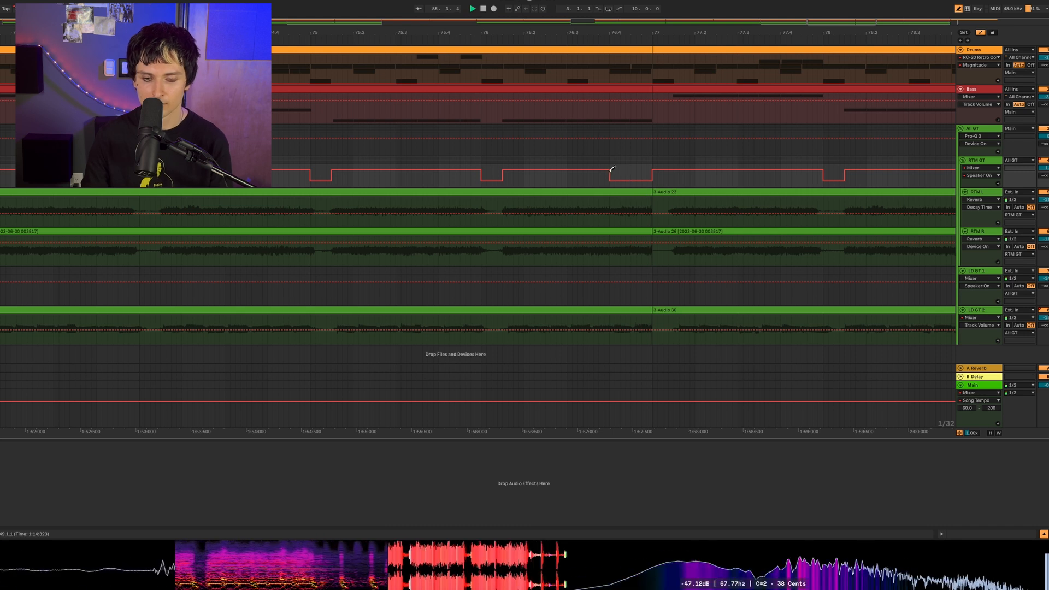
key(a)
drag(626, 32, 746, 33)
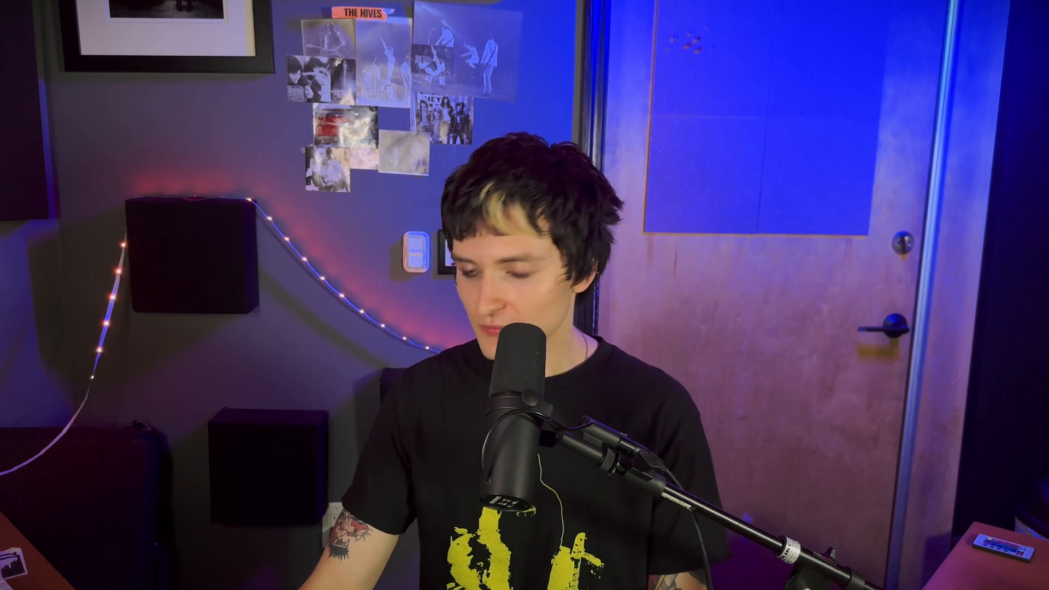